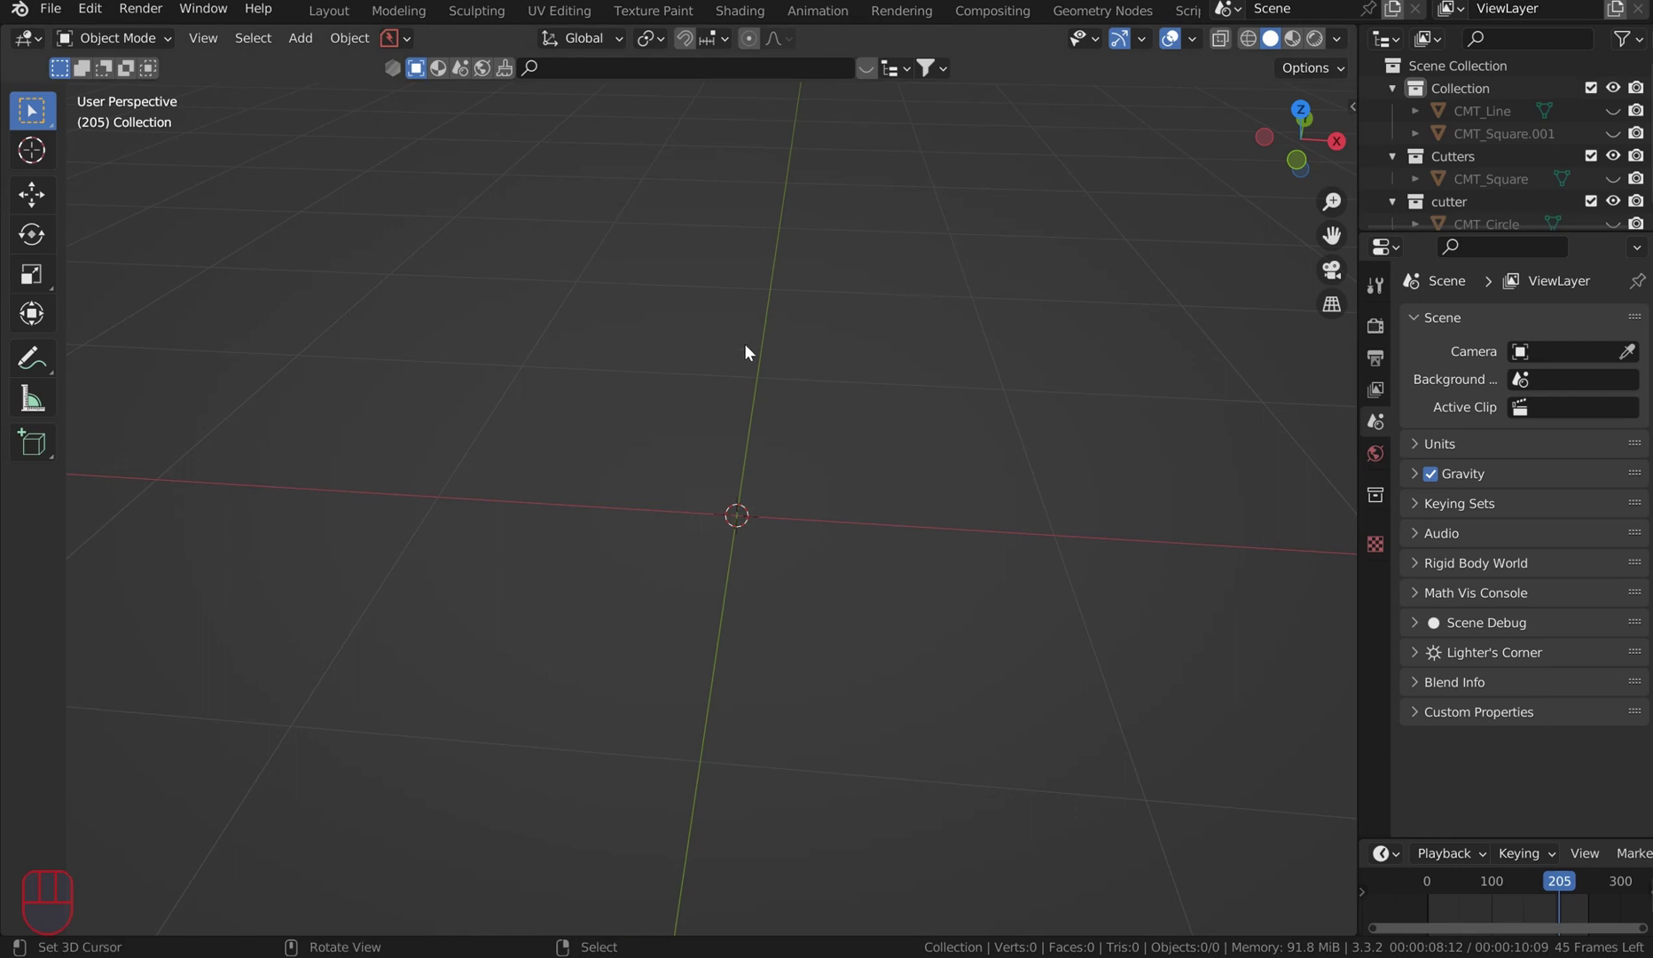
# - Add a default cube mesh, Cube.001, at the scene origin and collapse its settings panel
pyautogui.rightClick(744, 343)
pyautogui.hotkey('shift', 'a')
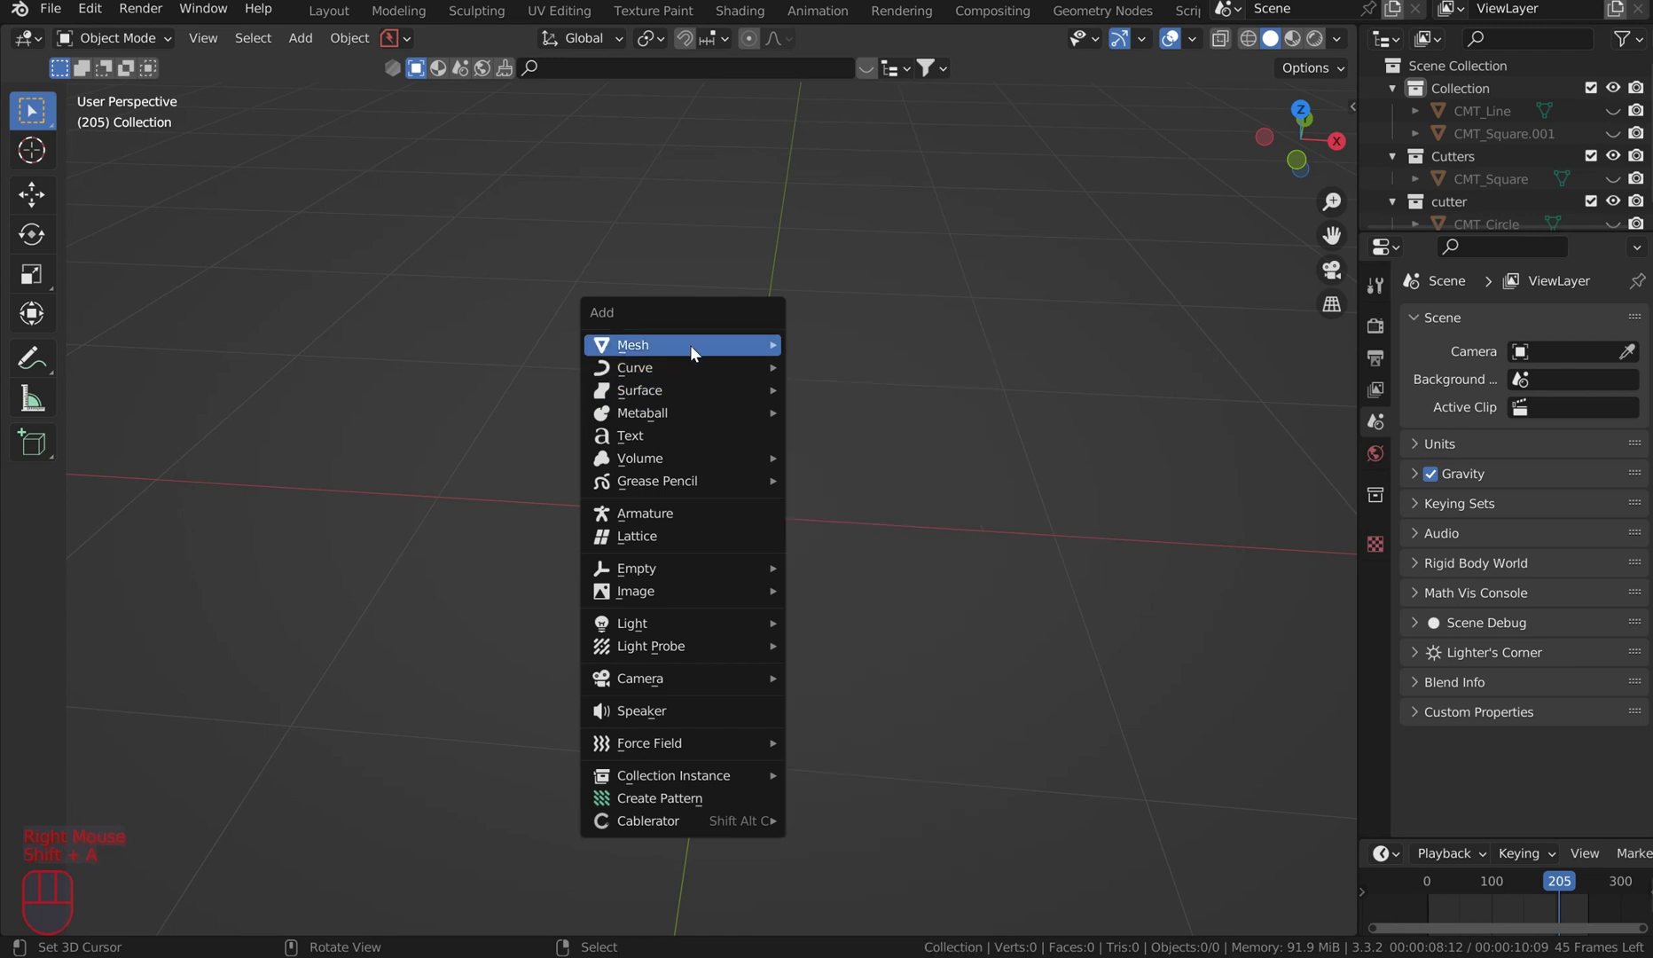
pyautogui.moveTo(690, 345)
pyautogui.click(866, 385)
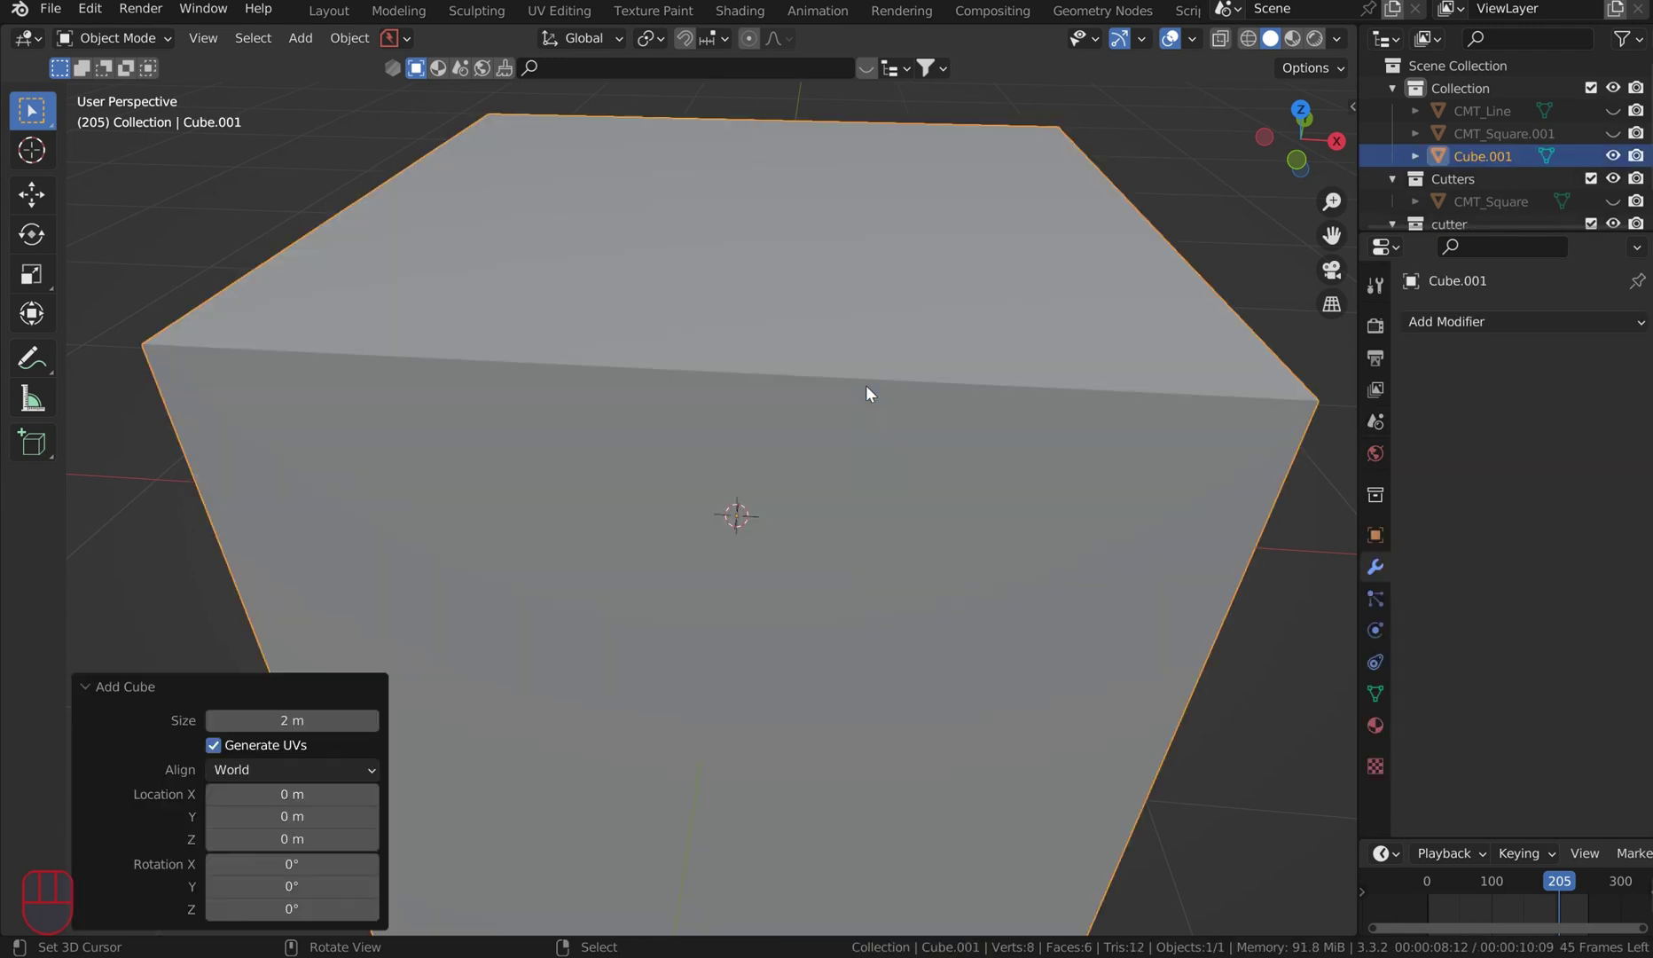
pyautogui.scroll(-2, 865, 385)
pyautogui.click(56, 685)
# - Orbit and zoom around the new cube, centring it in front view before orbiting slightly
pyautogui.scroll(-1, 541, 542)
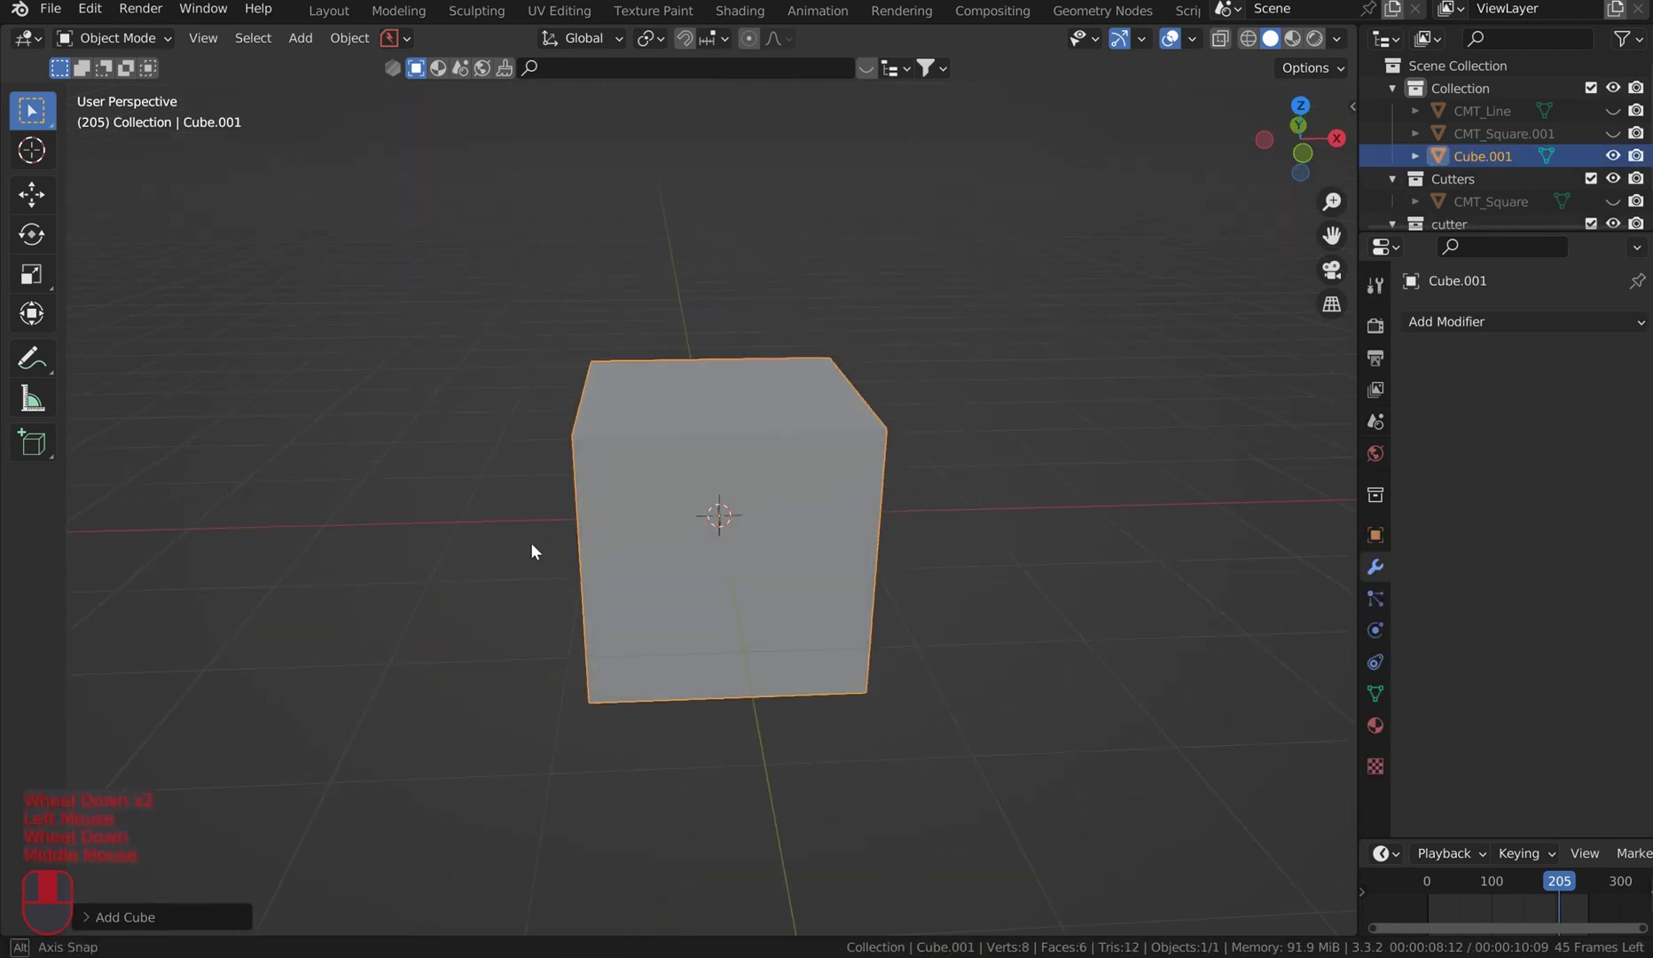
pyautogui.moveTo(540, 543); pyautogui.dragTo(591, 538, button='middle')
pyautogui.scroll(1, 593, 540)
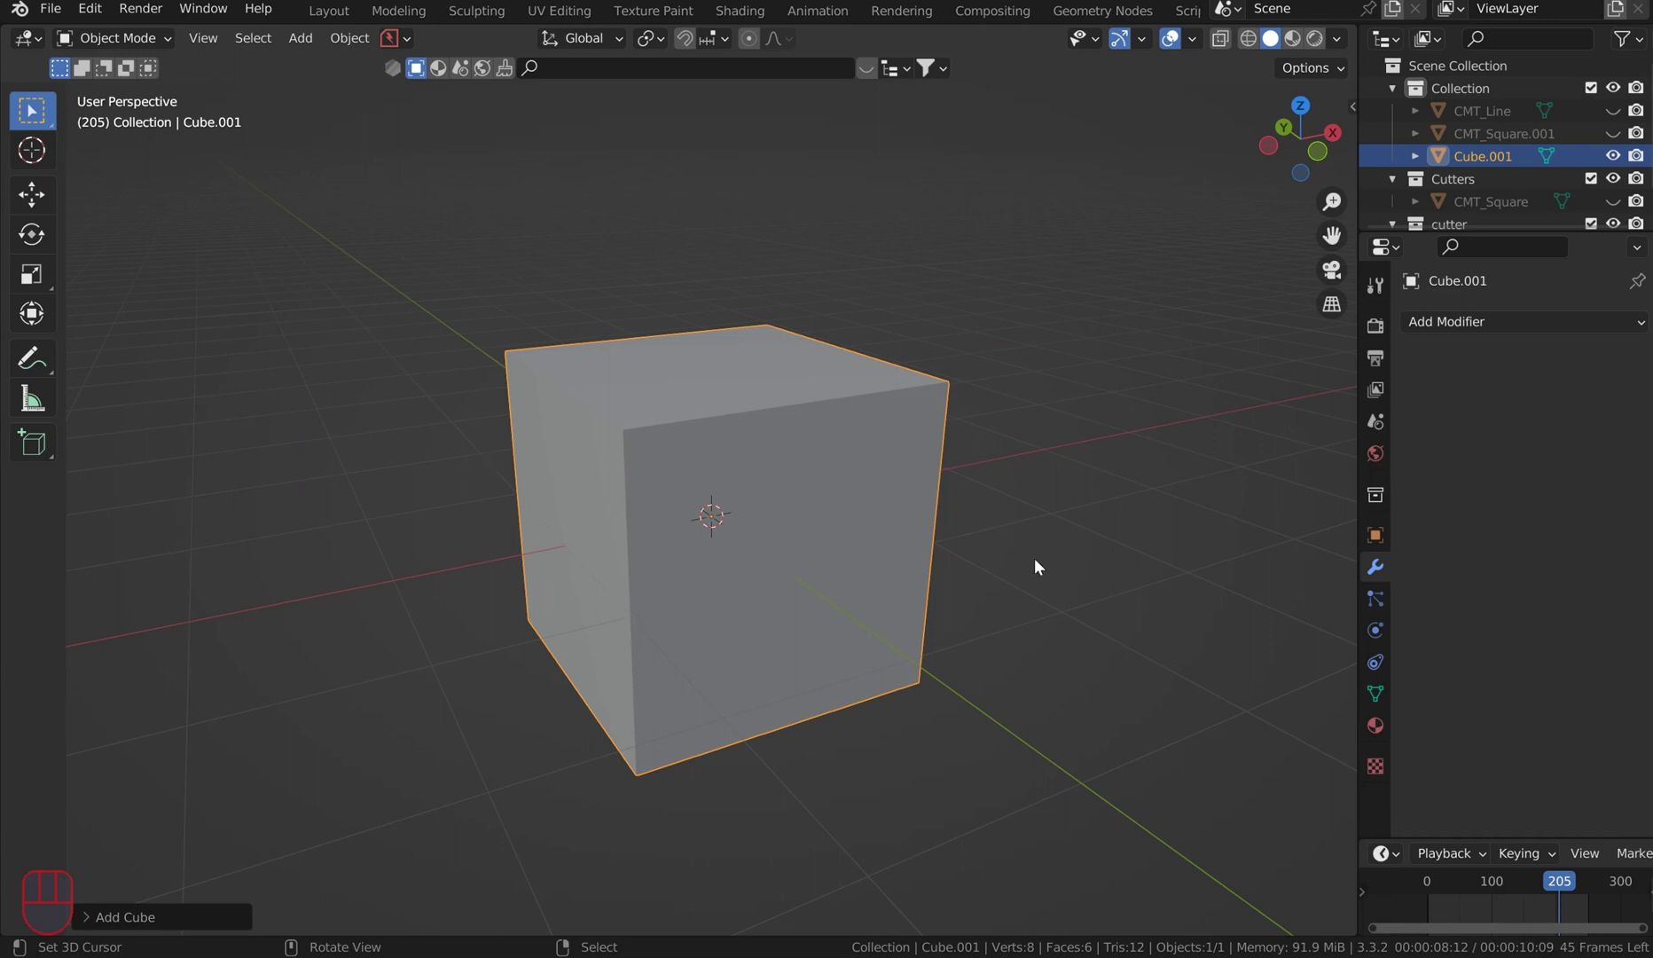
pyautogui.press('KP_1')
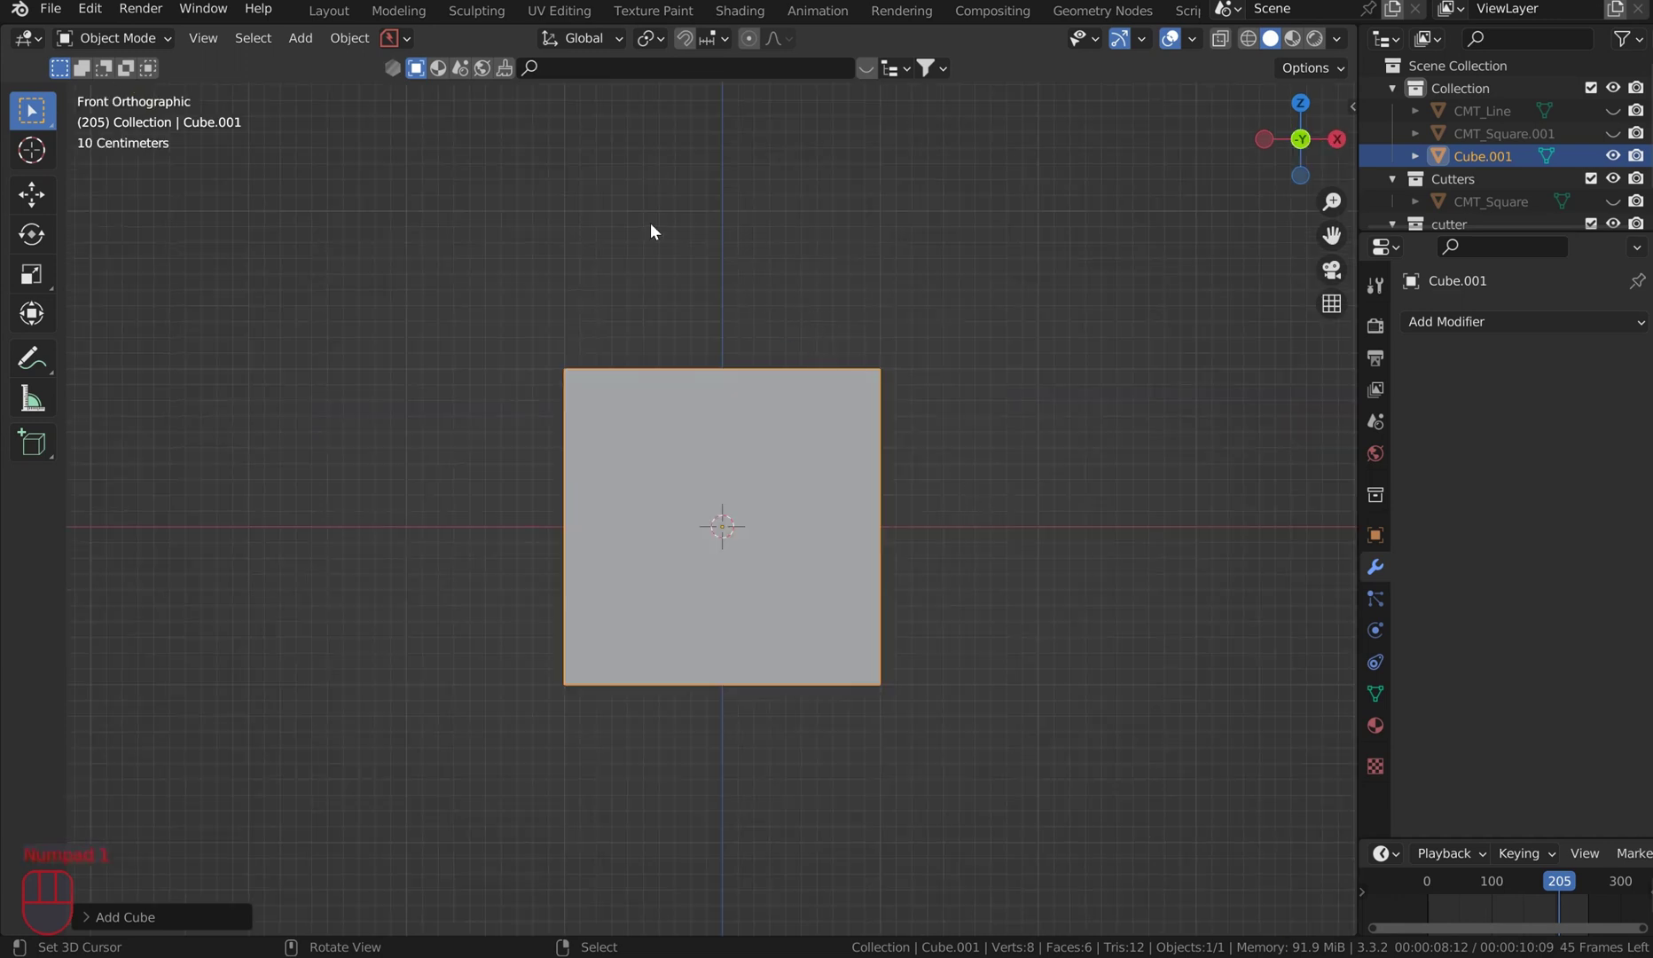
pyautogui.scroll(2, 650, 230)
pyautogui.scroll(-1, 625, 232)
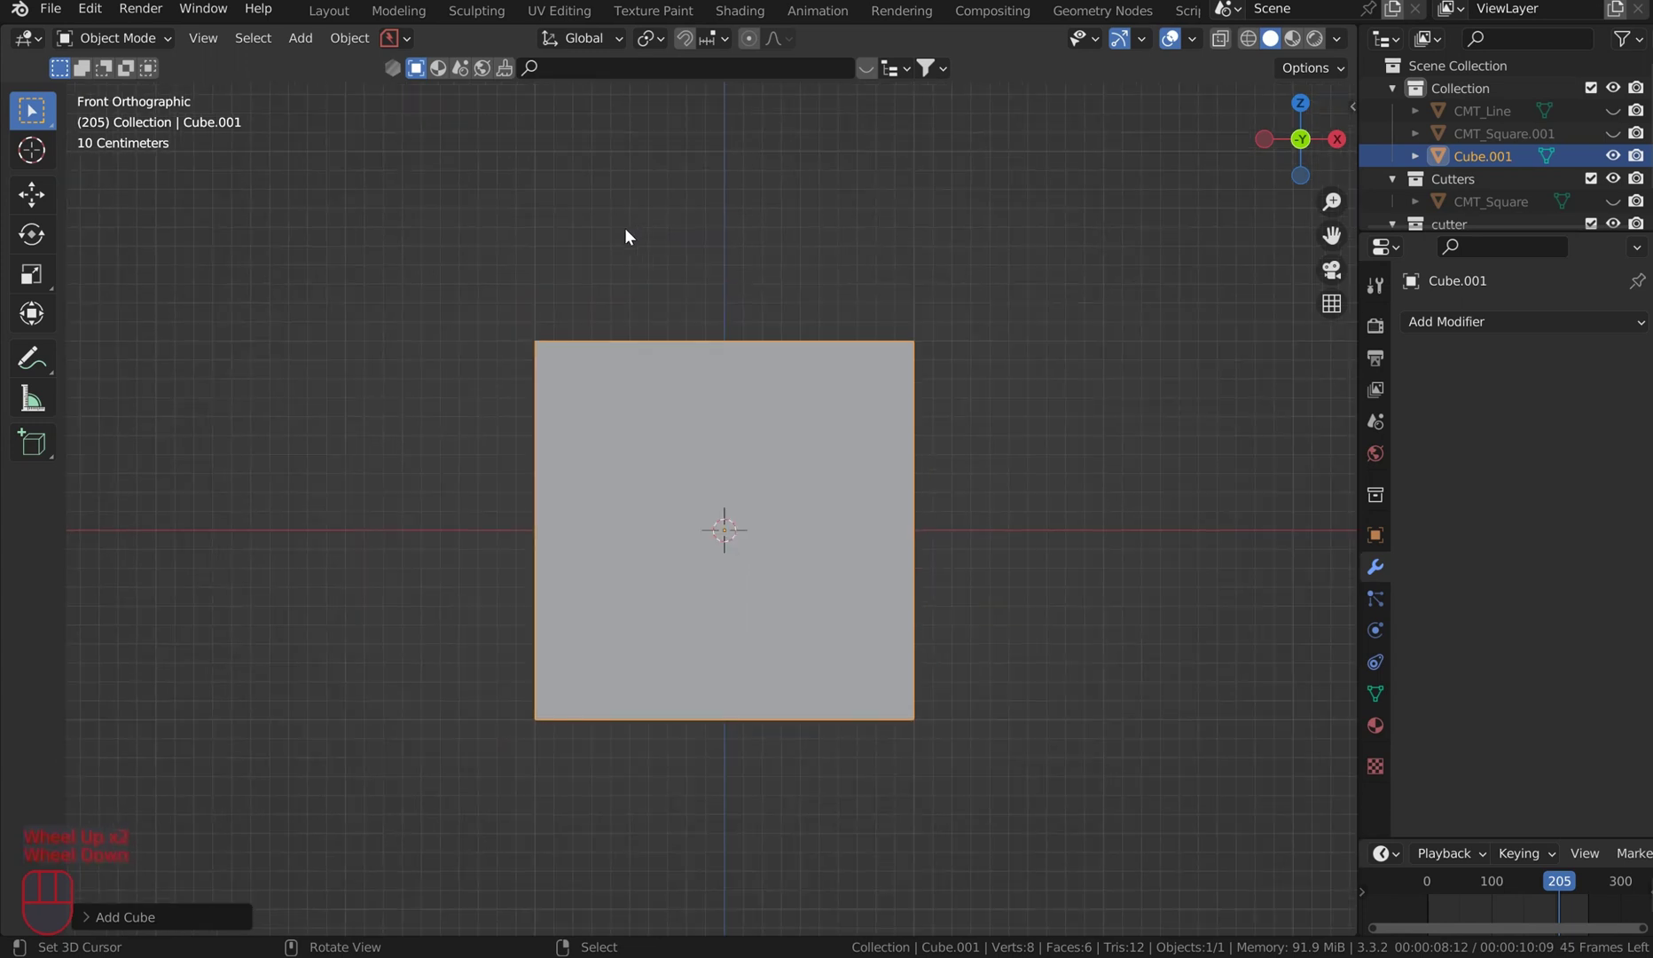
pyautogui.keyDown('shift'); pyautogui.moveTo(560, 277); pyautogui.dragTo(524, 266, button='middle'); pyautogui.keyUp('shift')
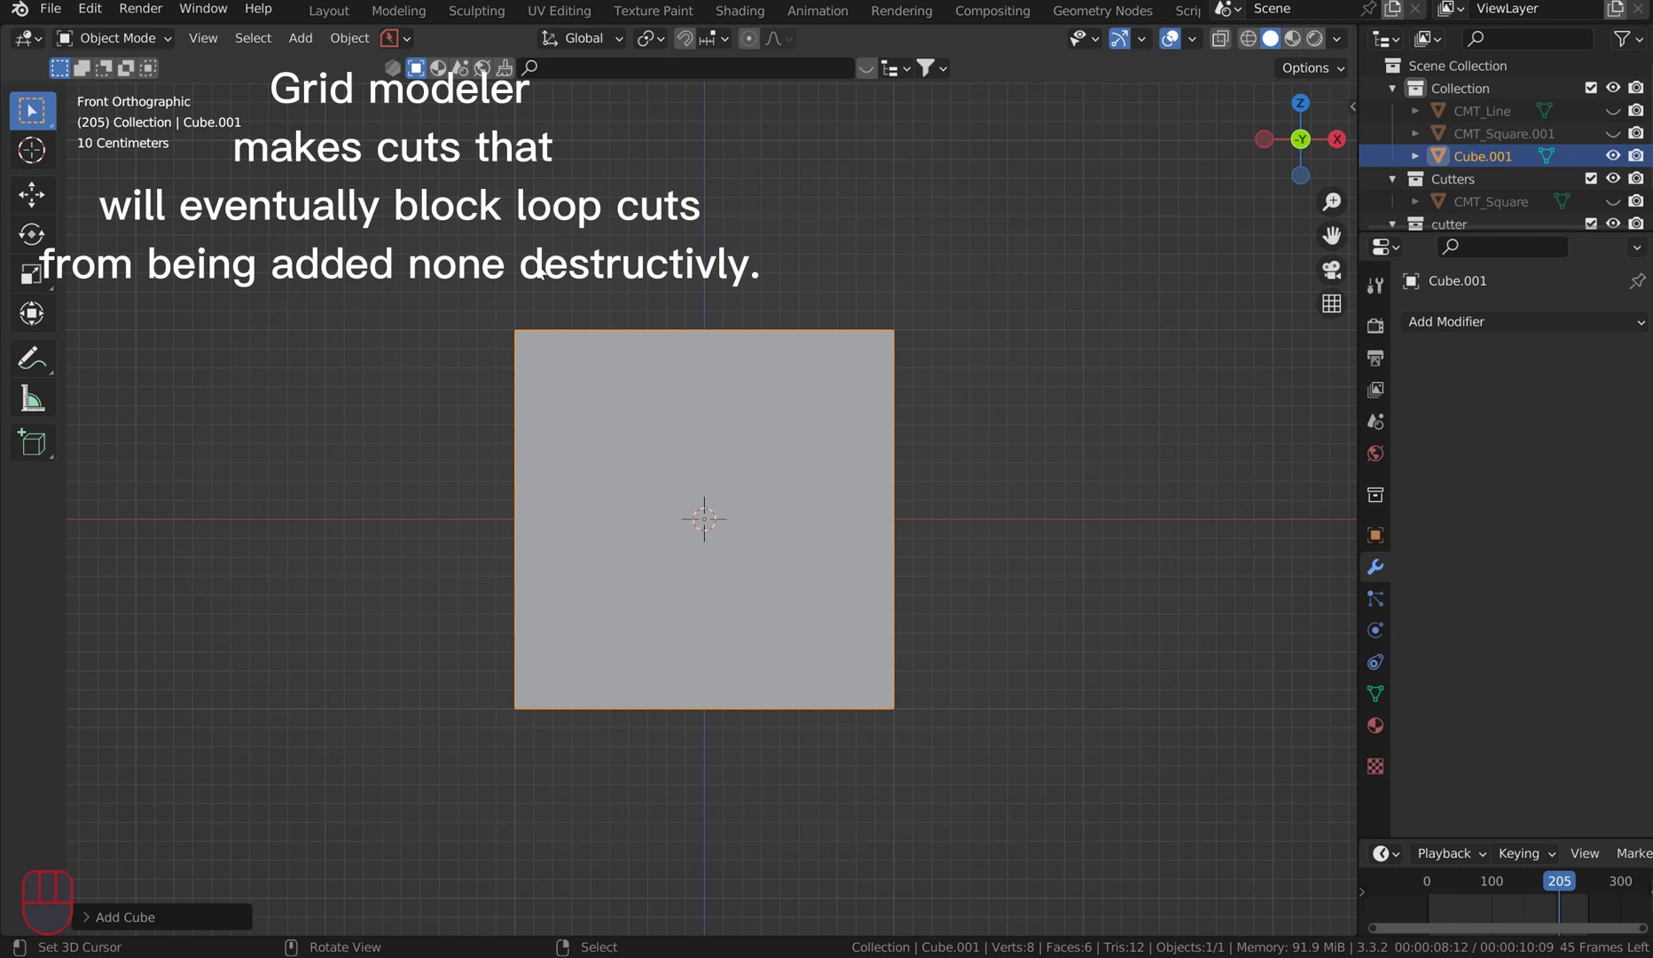
pyautogui.moveTo(621, 282); pyautogui.dragTo(741, 282, button='middle')
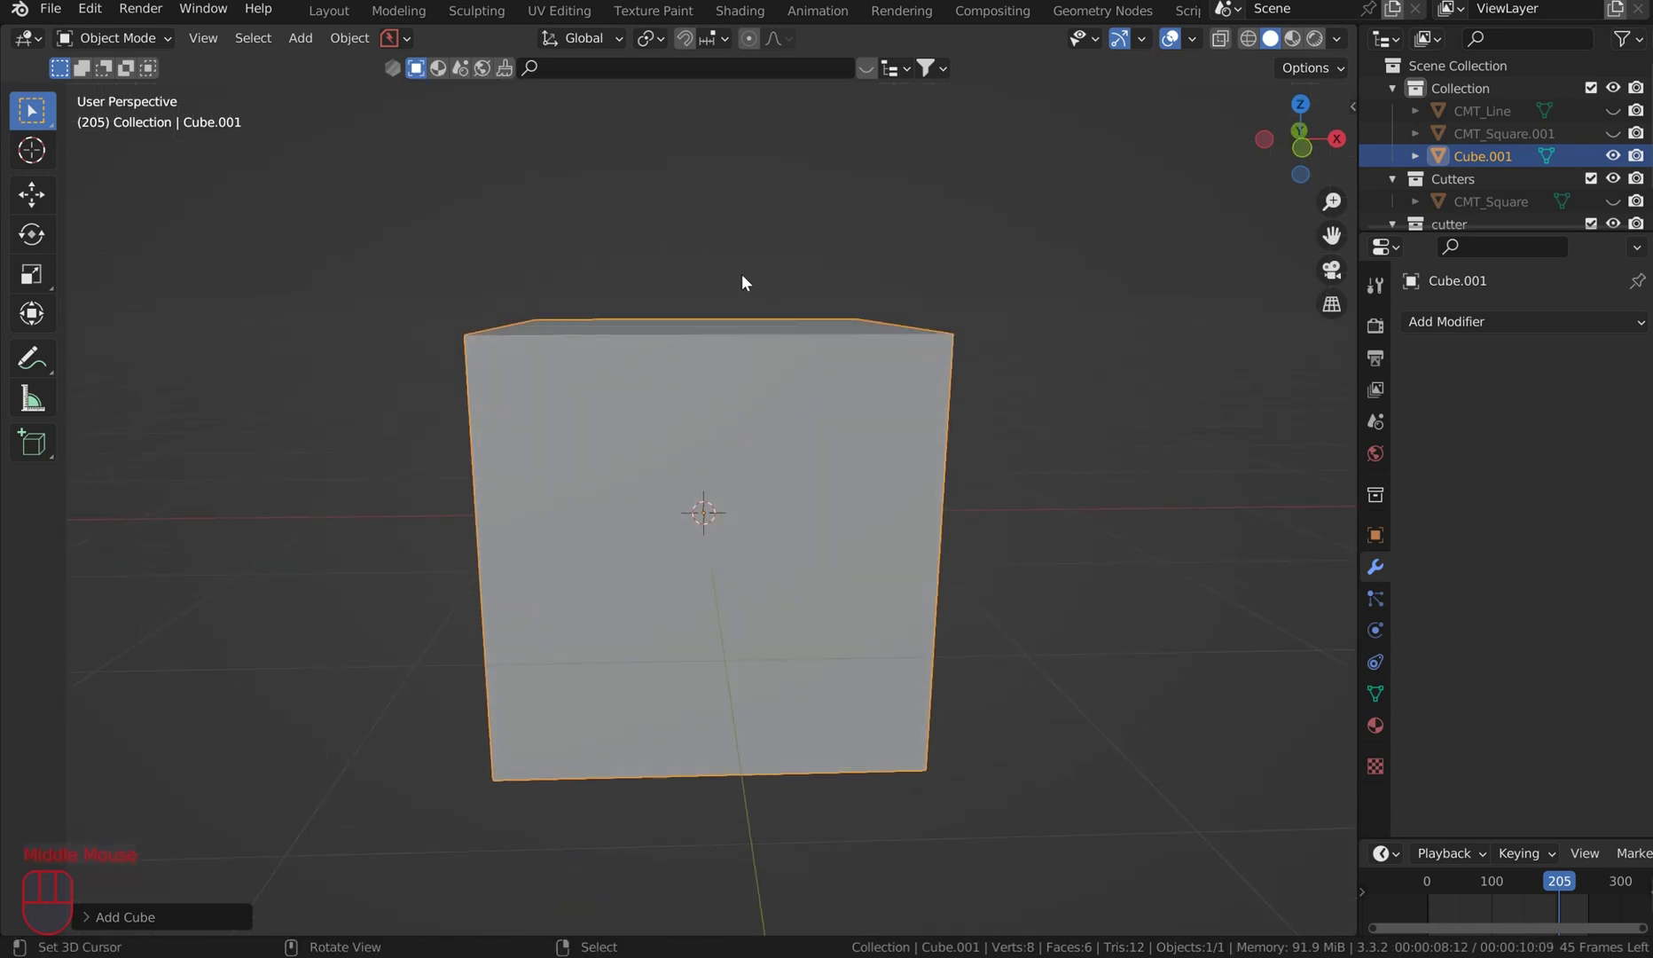
pyautogui.click(93, 9)
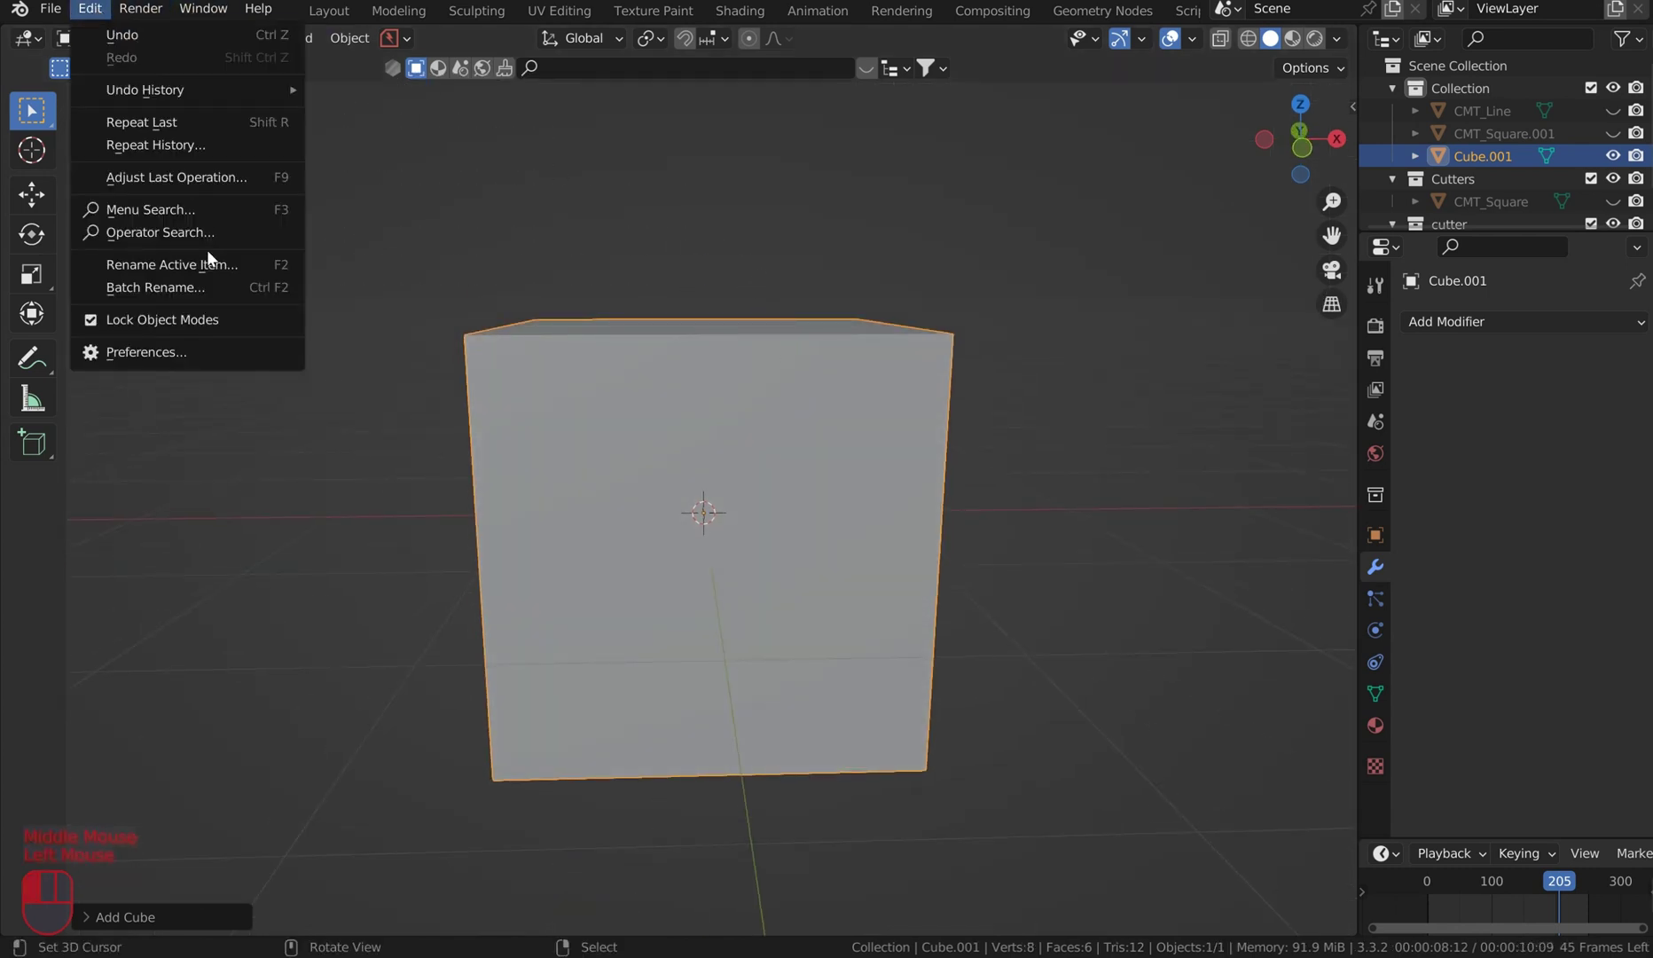
pyautogui.click(156, 353)
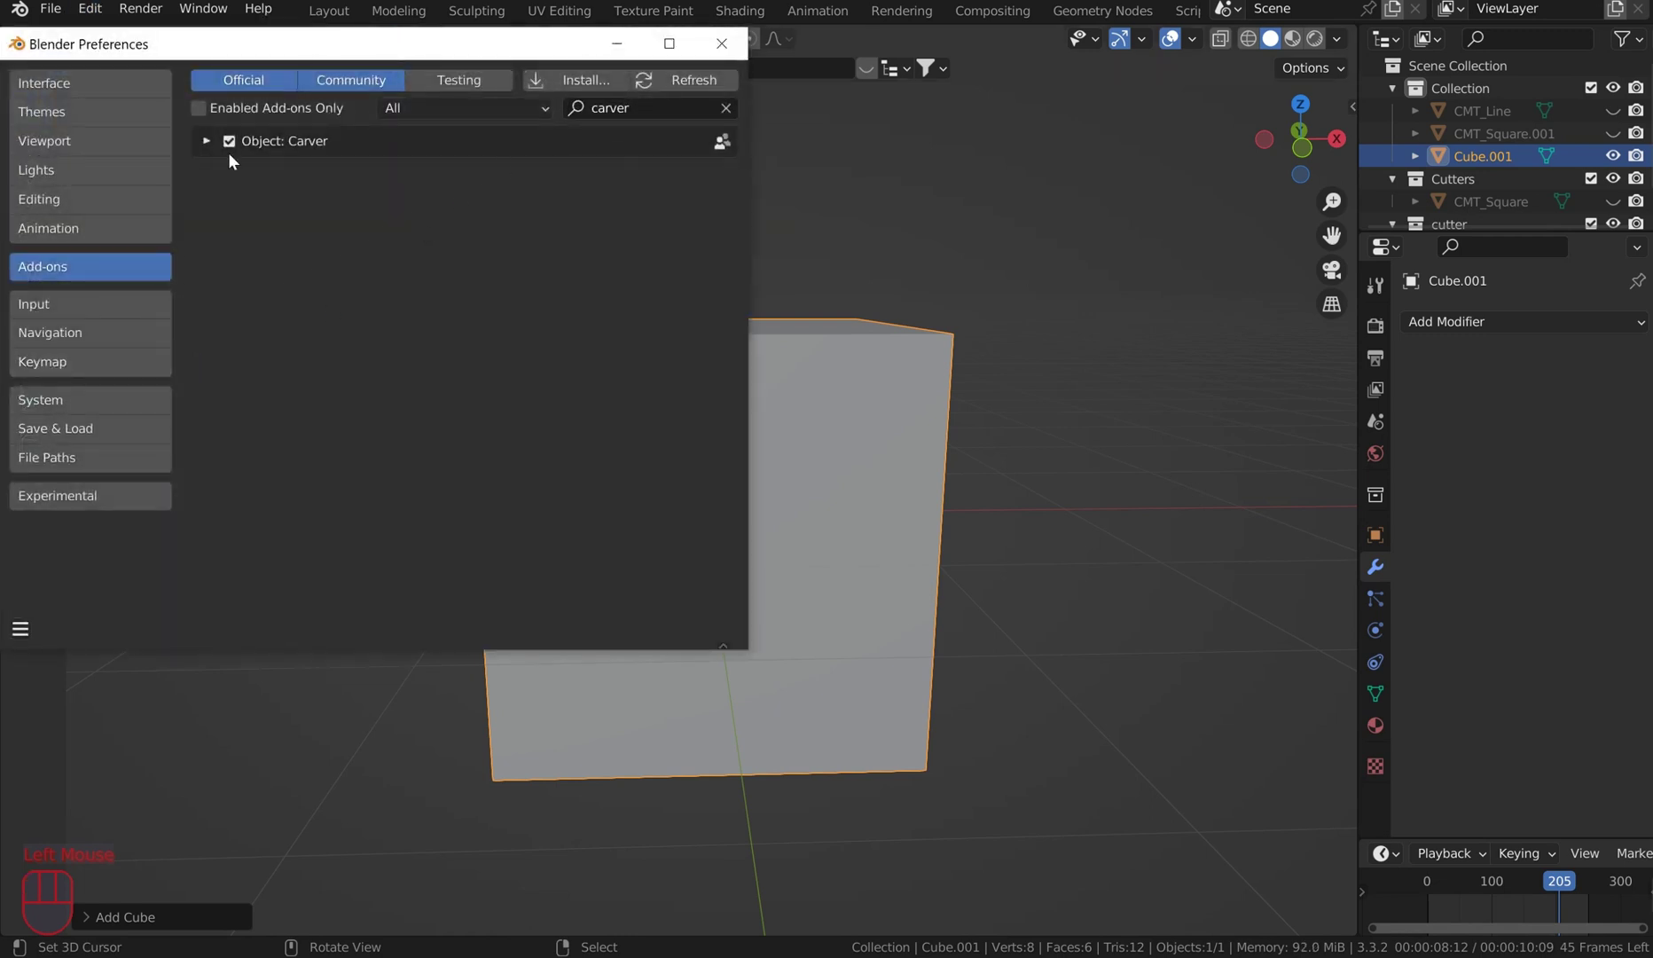
pyautogui.click(703, 39)
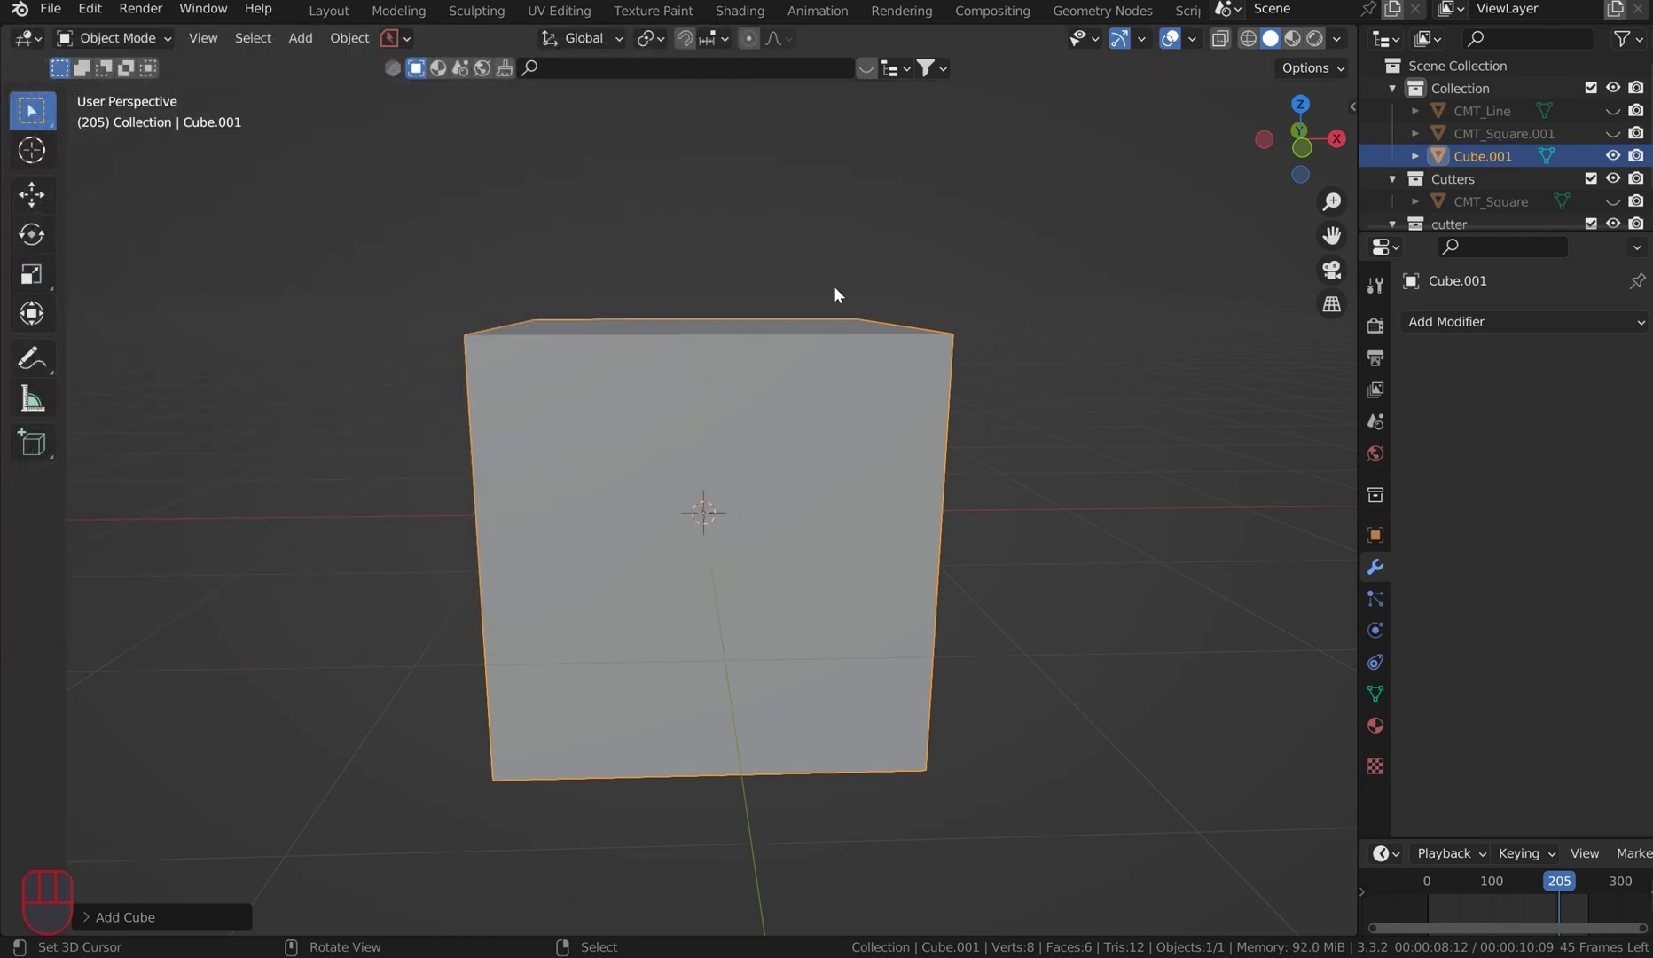
pyautogui.press('KP_1')
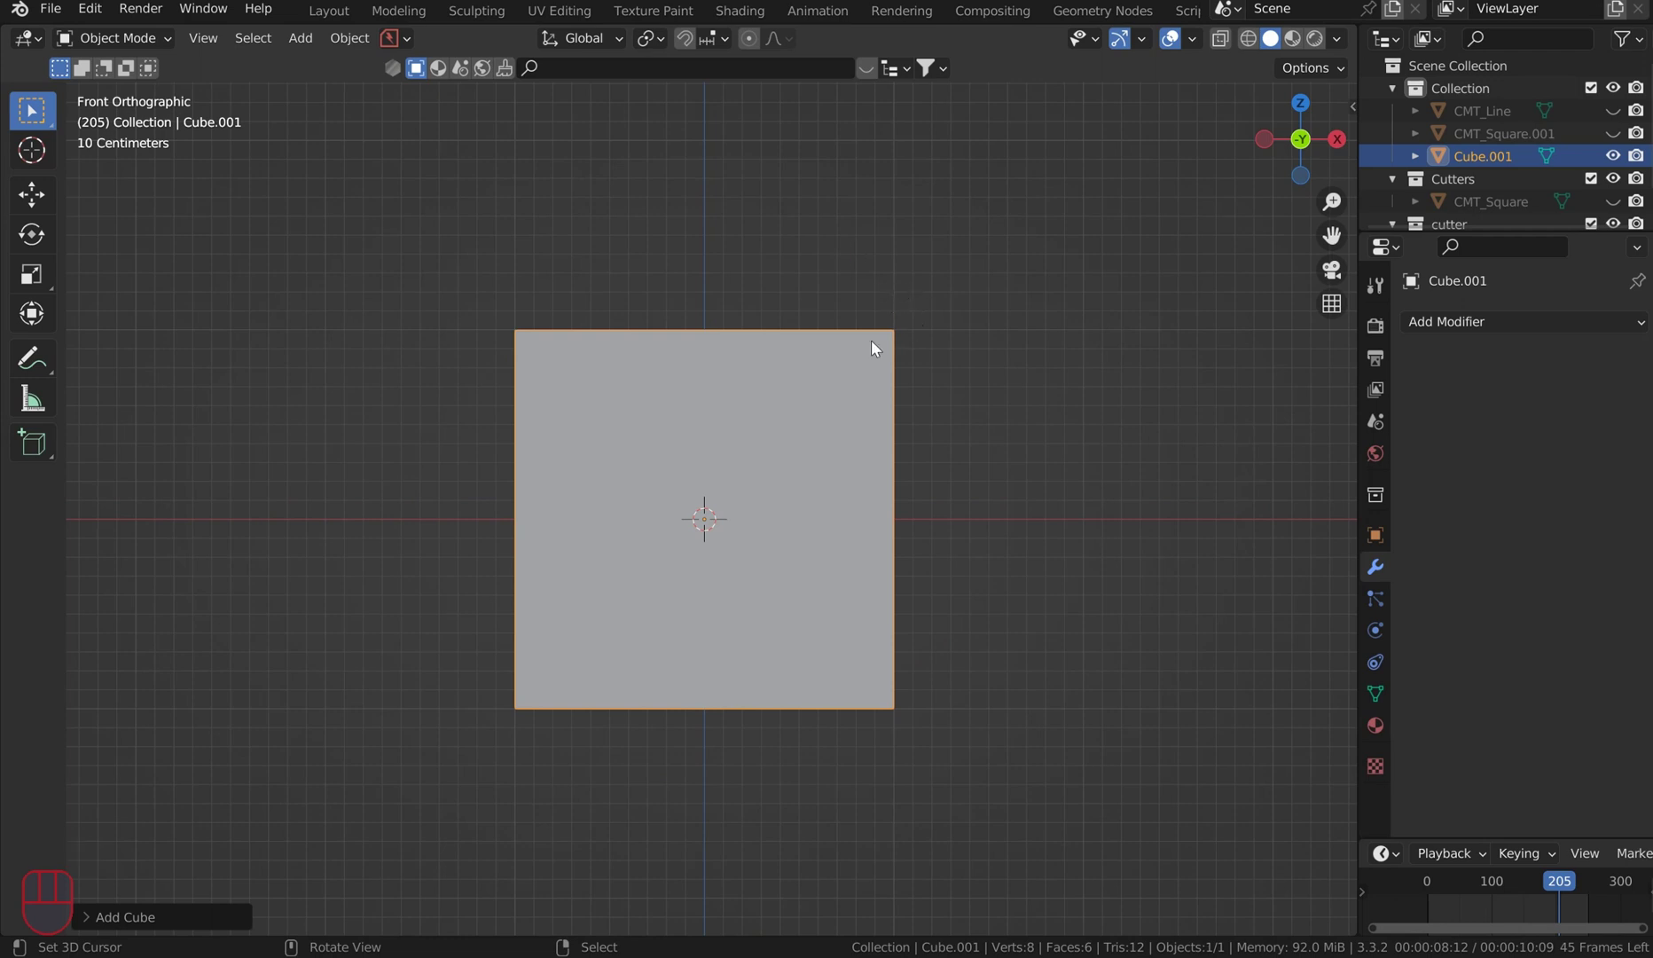
# - Launch the Carver tool on Cube.001 in Difference mode and check its help list
pyautogui.rightClick(682, 564)
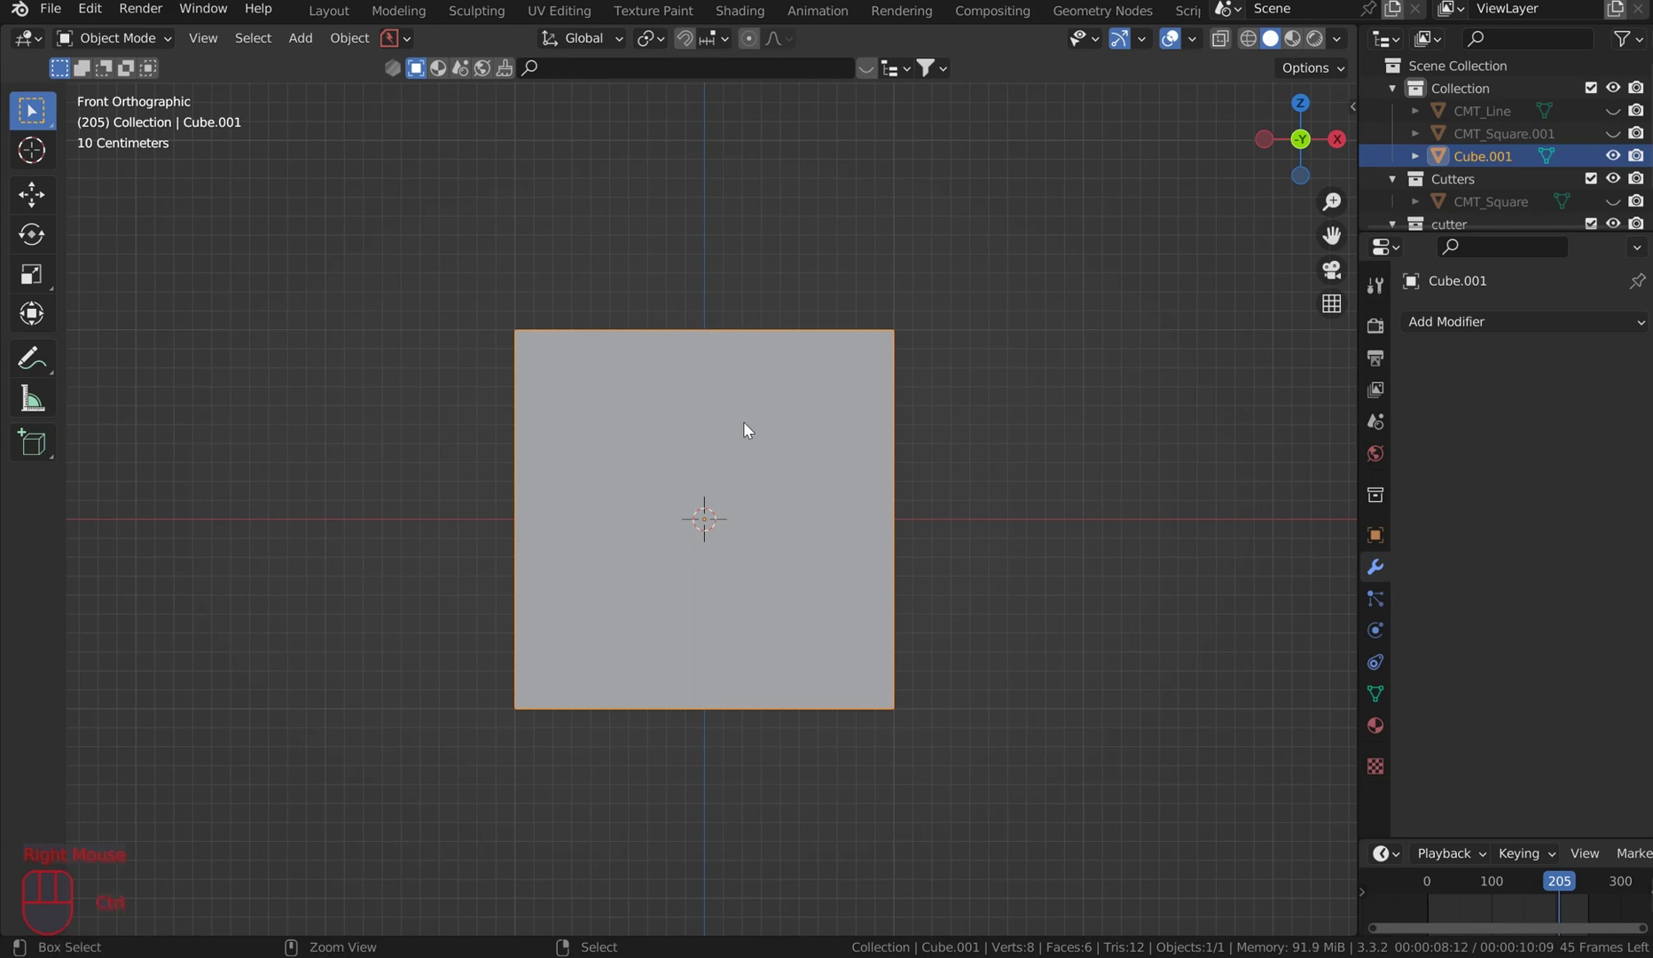
pyautogui.hotkey('ctrl', 'shift', 'x')
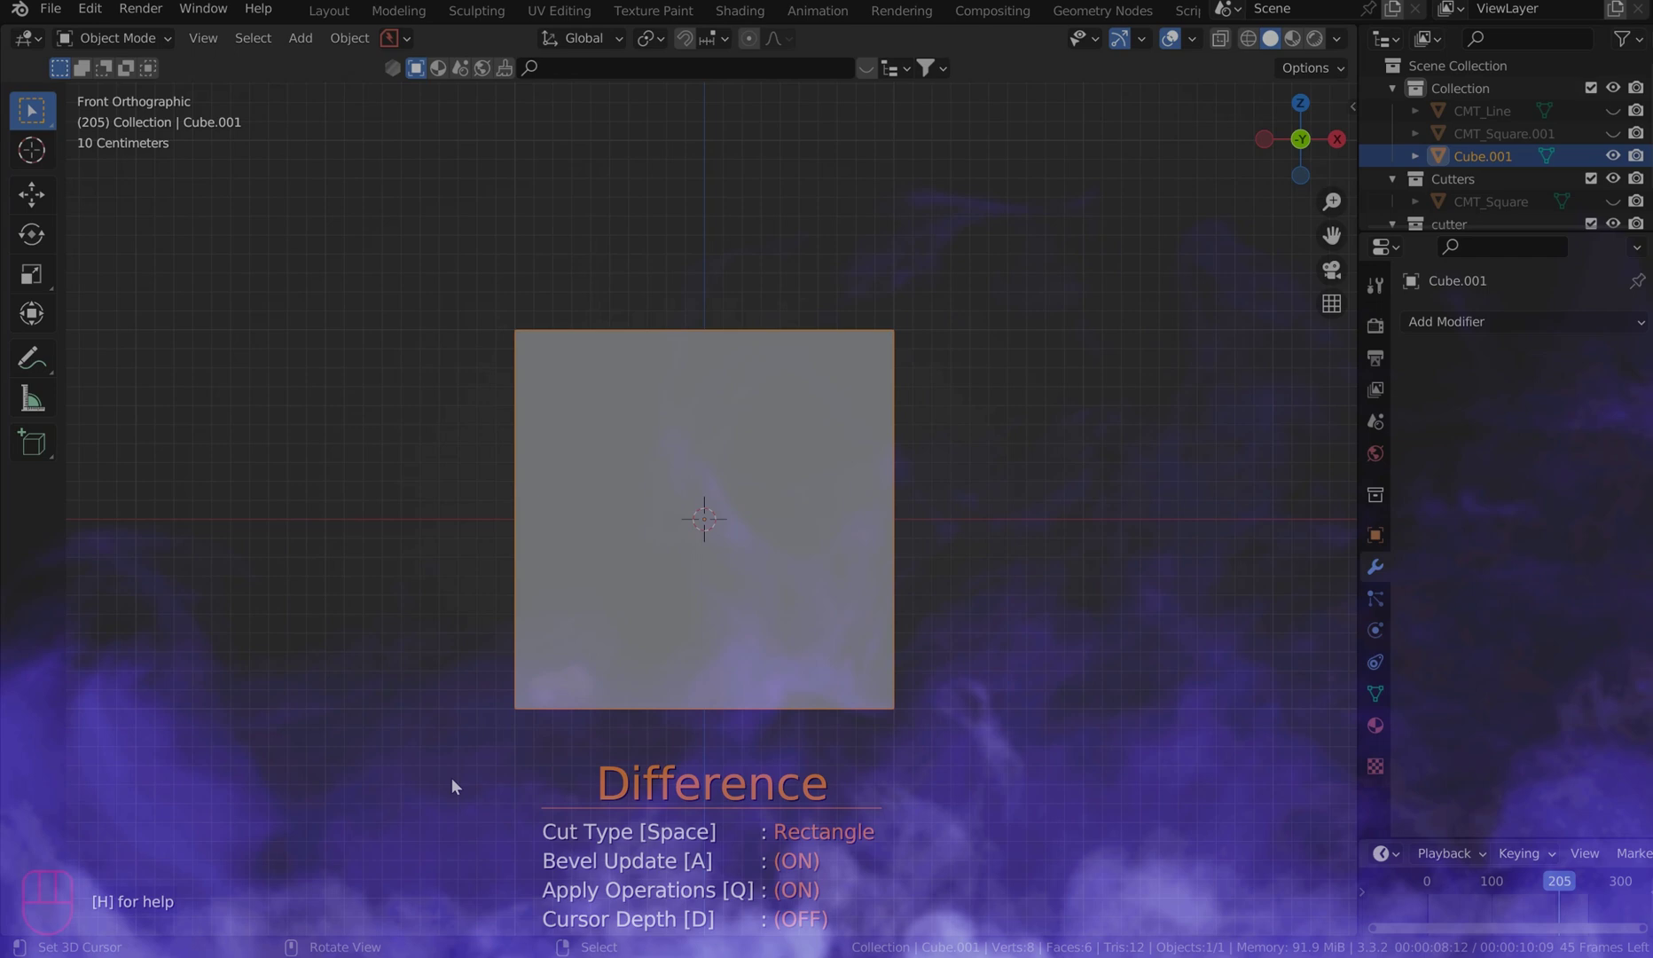
pyautogui.press('h')
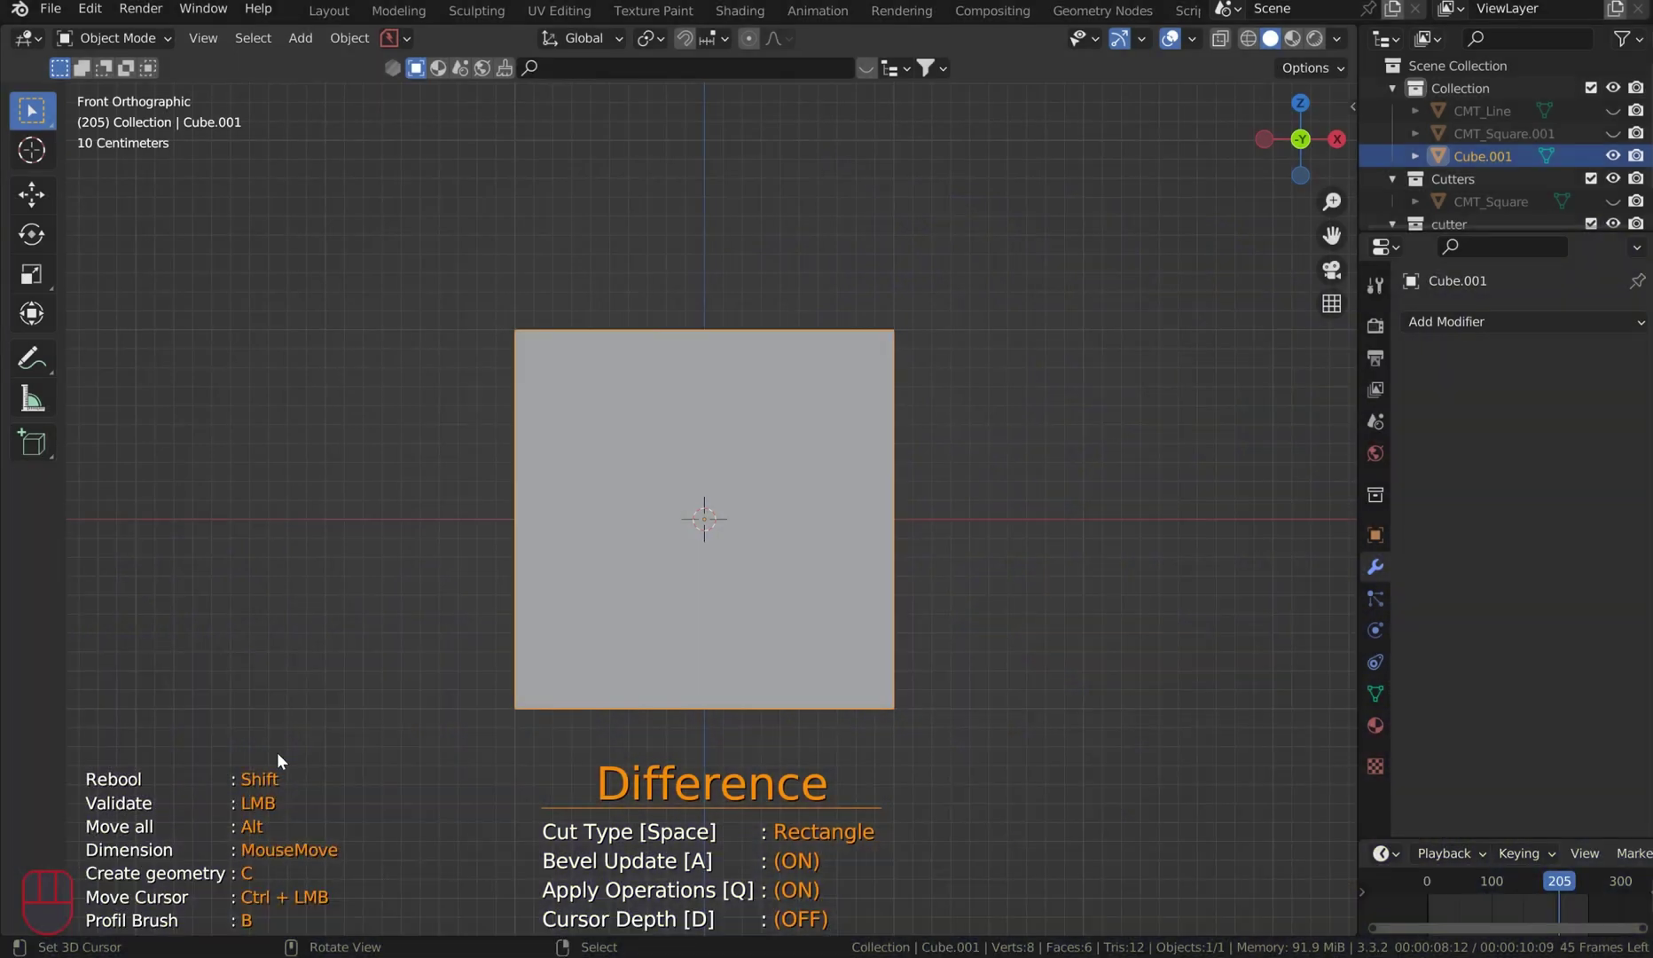
pyautogui.press('h')
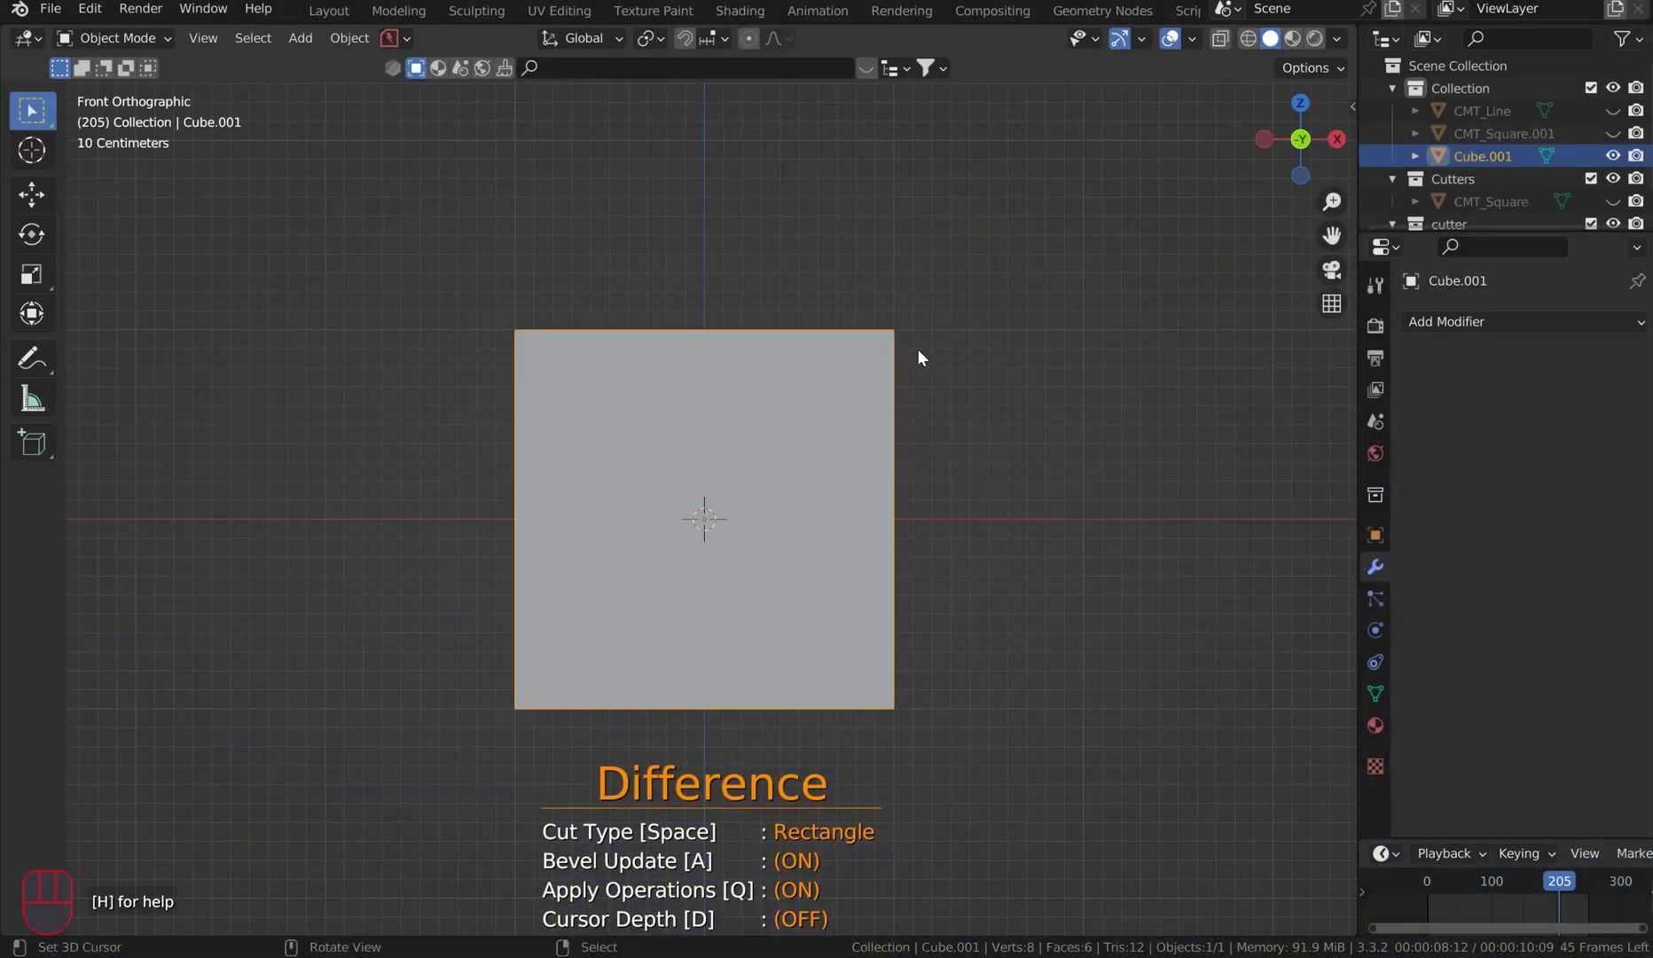
# - Cycle Carver's cut type from Rectangle through Line to Circle, back in front view
pyautogui.press('space')
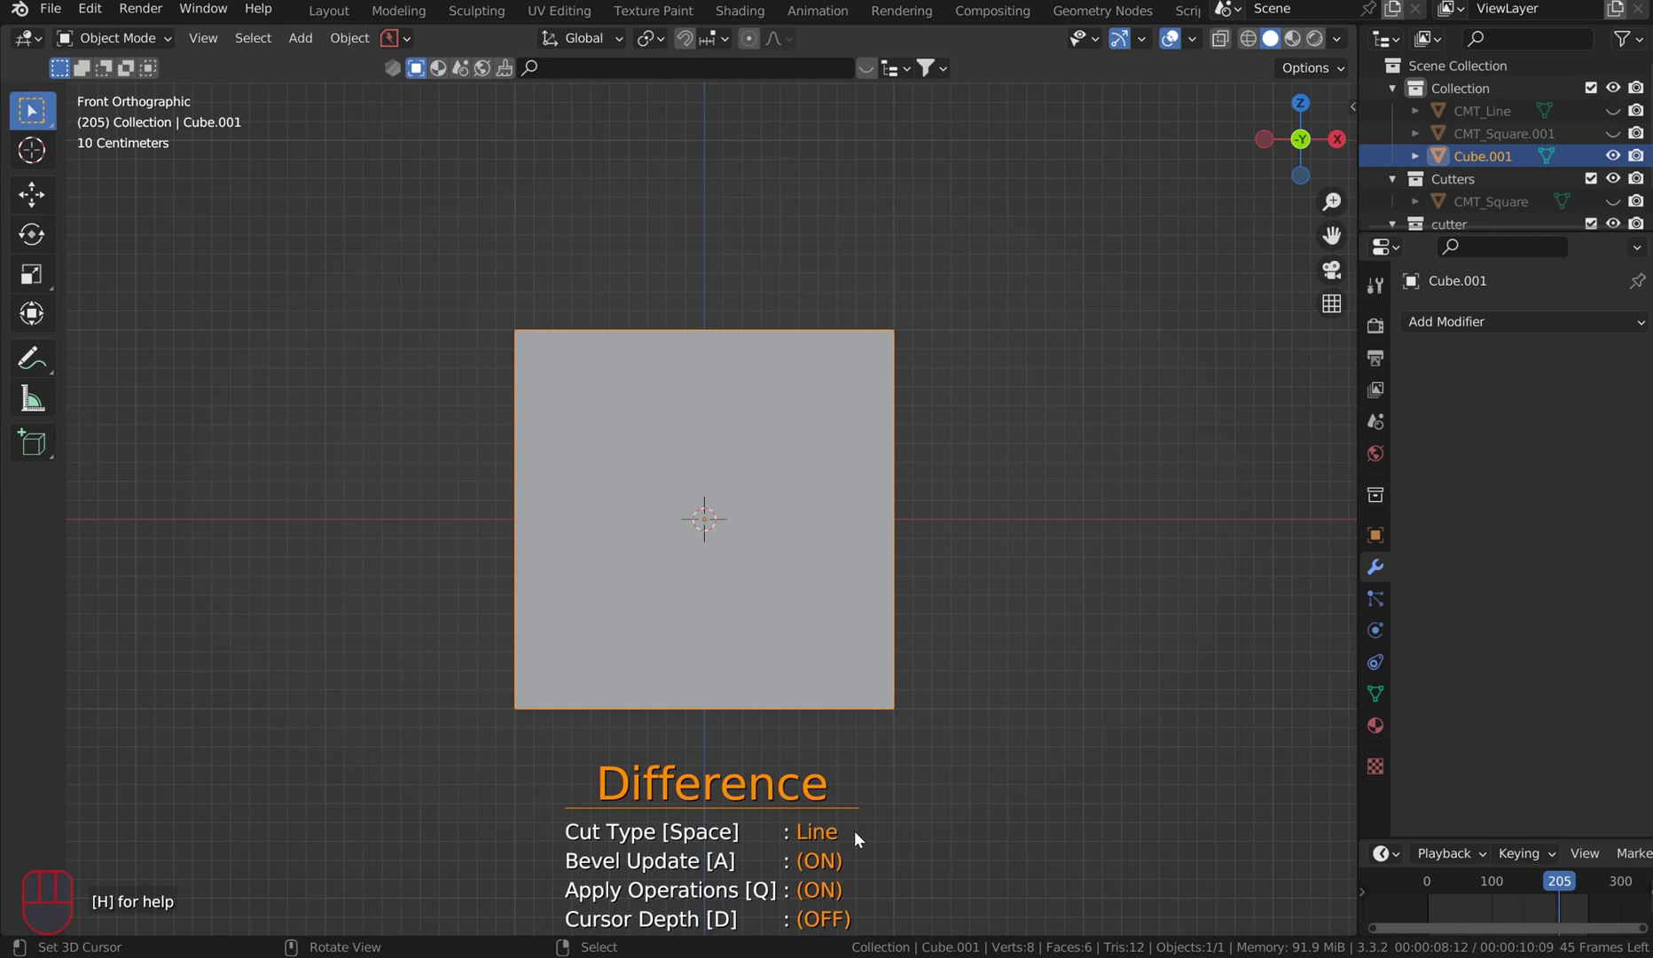
pyautogui.press('space')
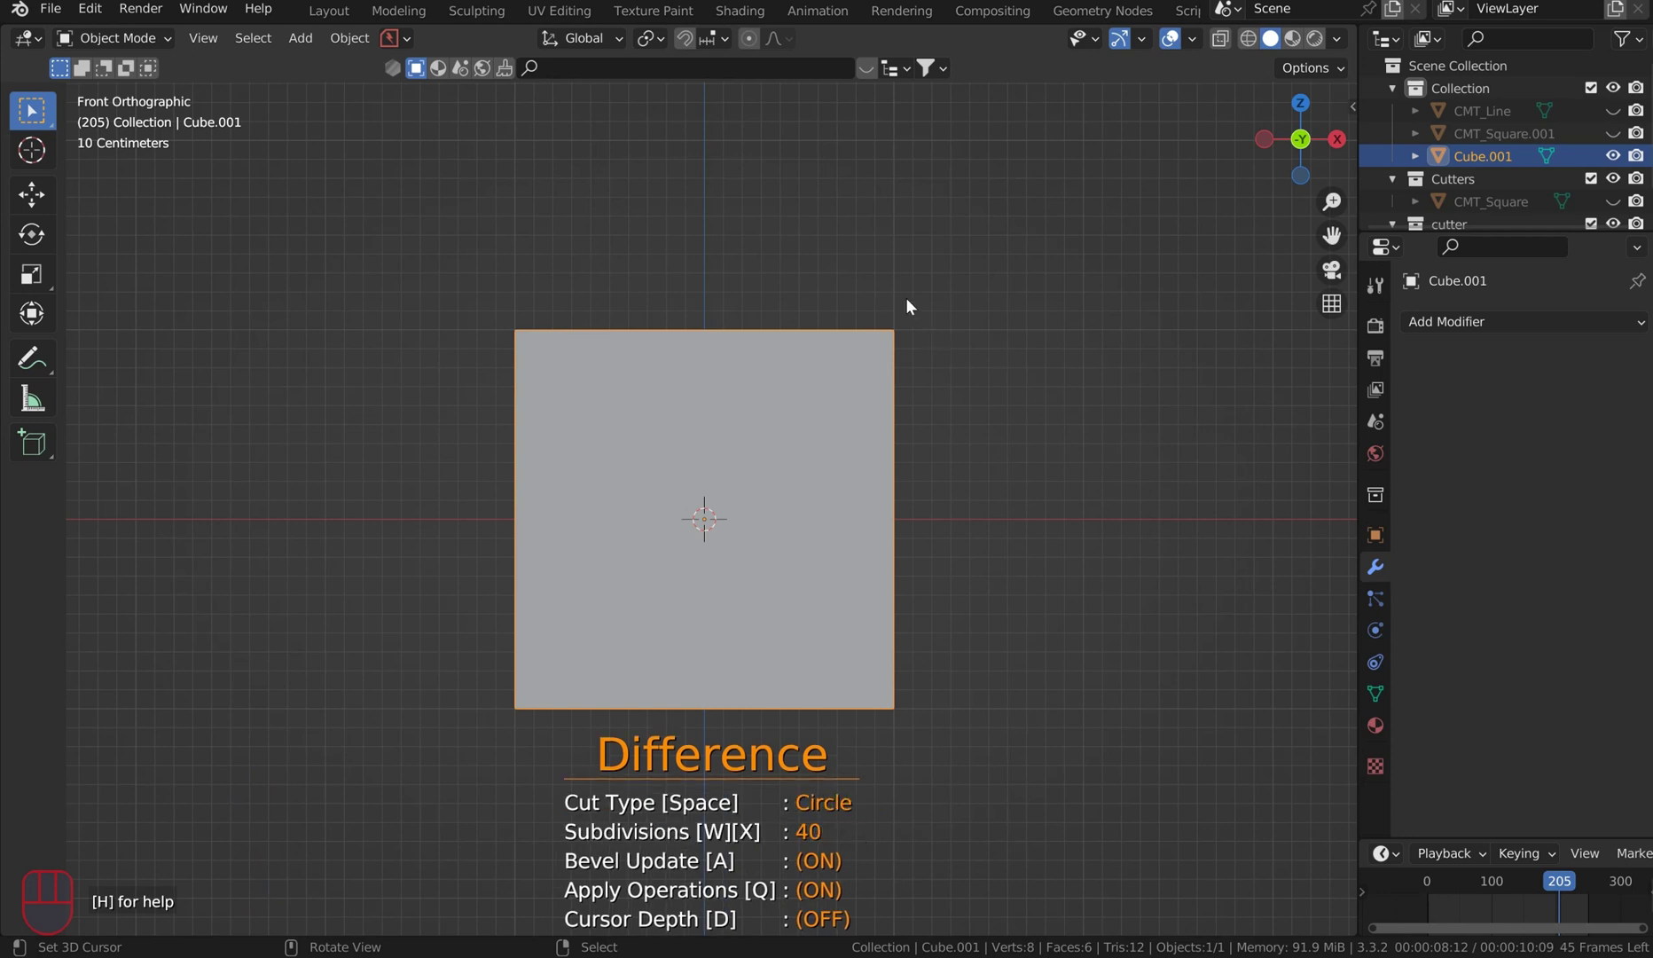
pyautogui.moveTo(875, 280); pyautogui.dragTo(924, 313, button='middle')
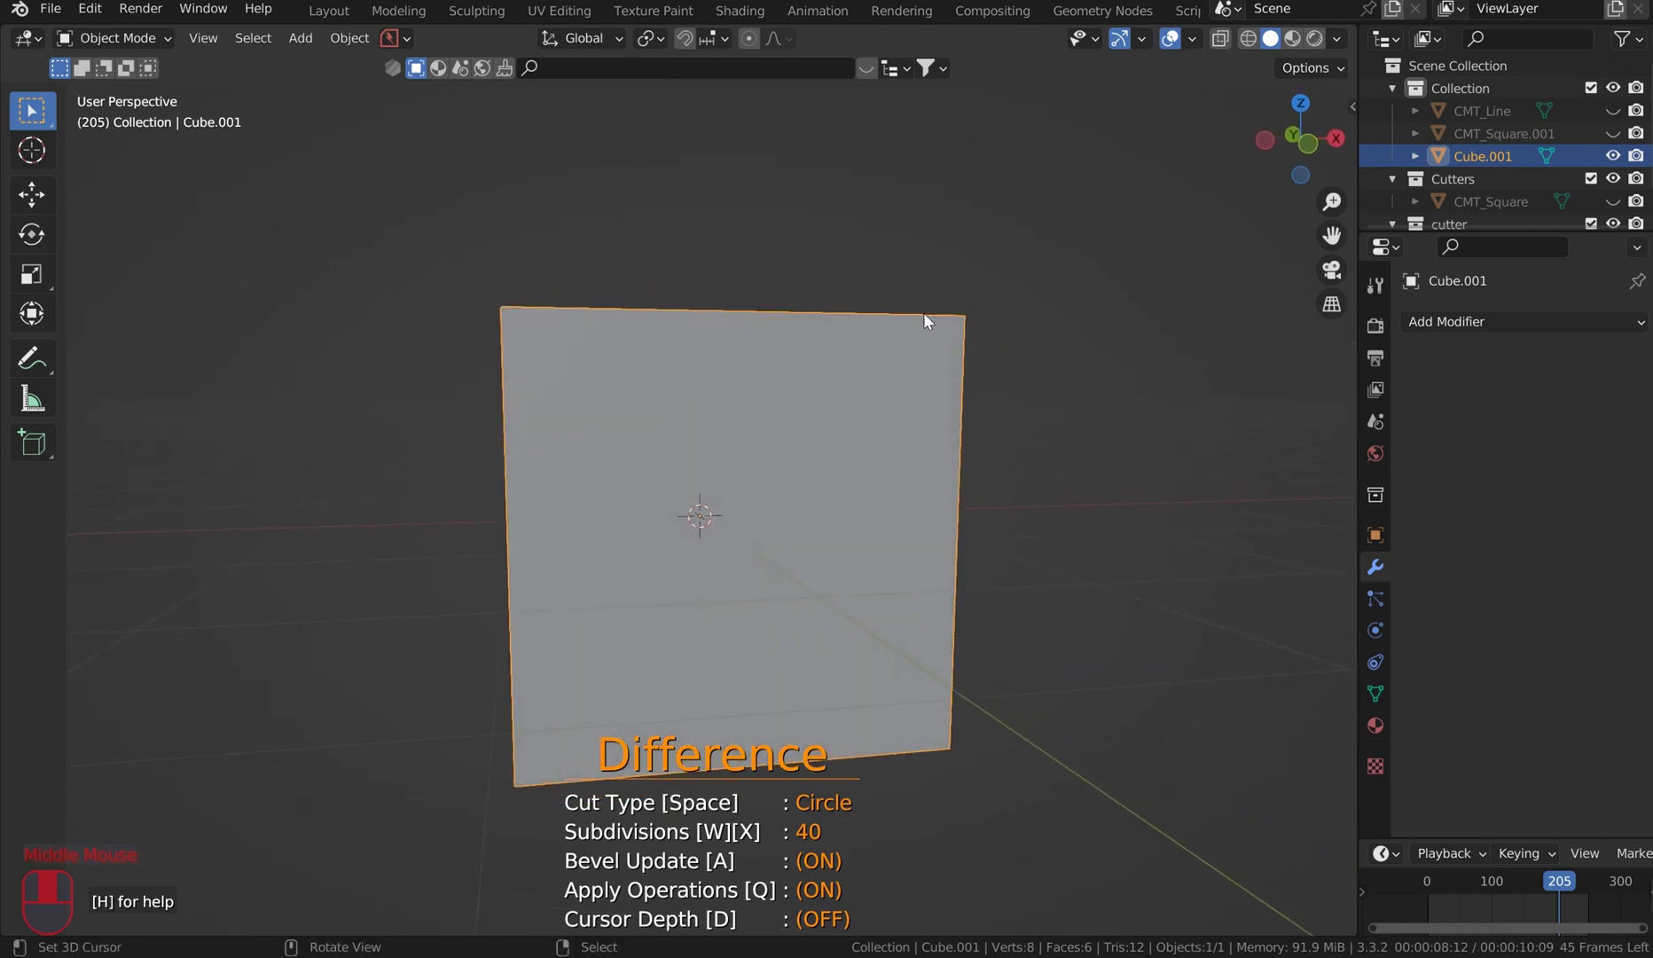
pyautogui.press('KP_1')
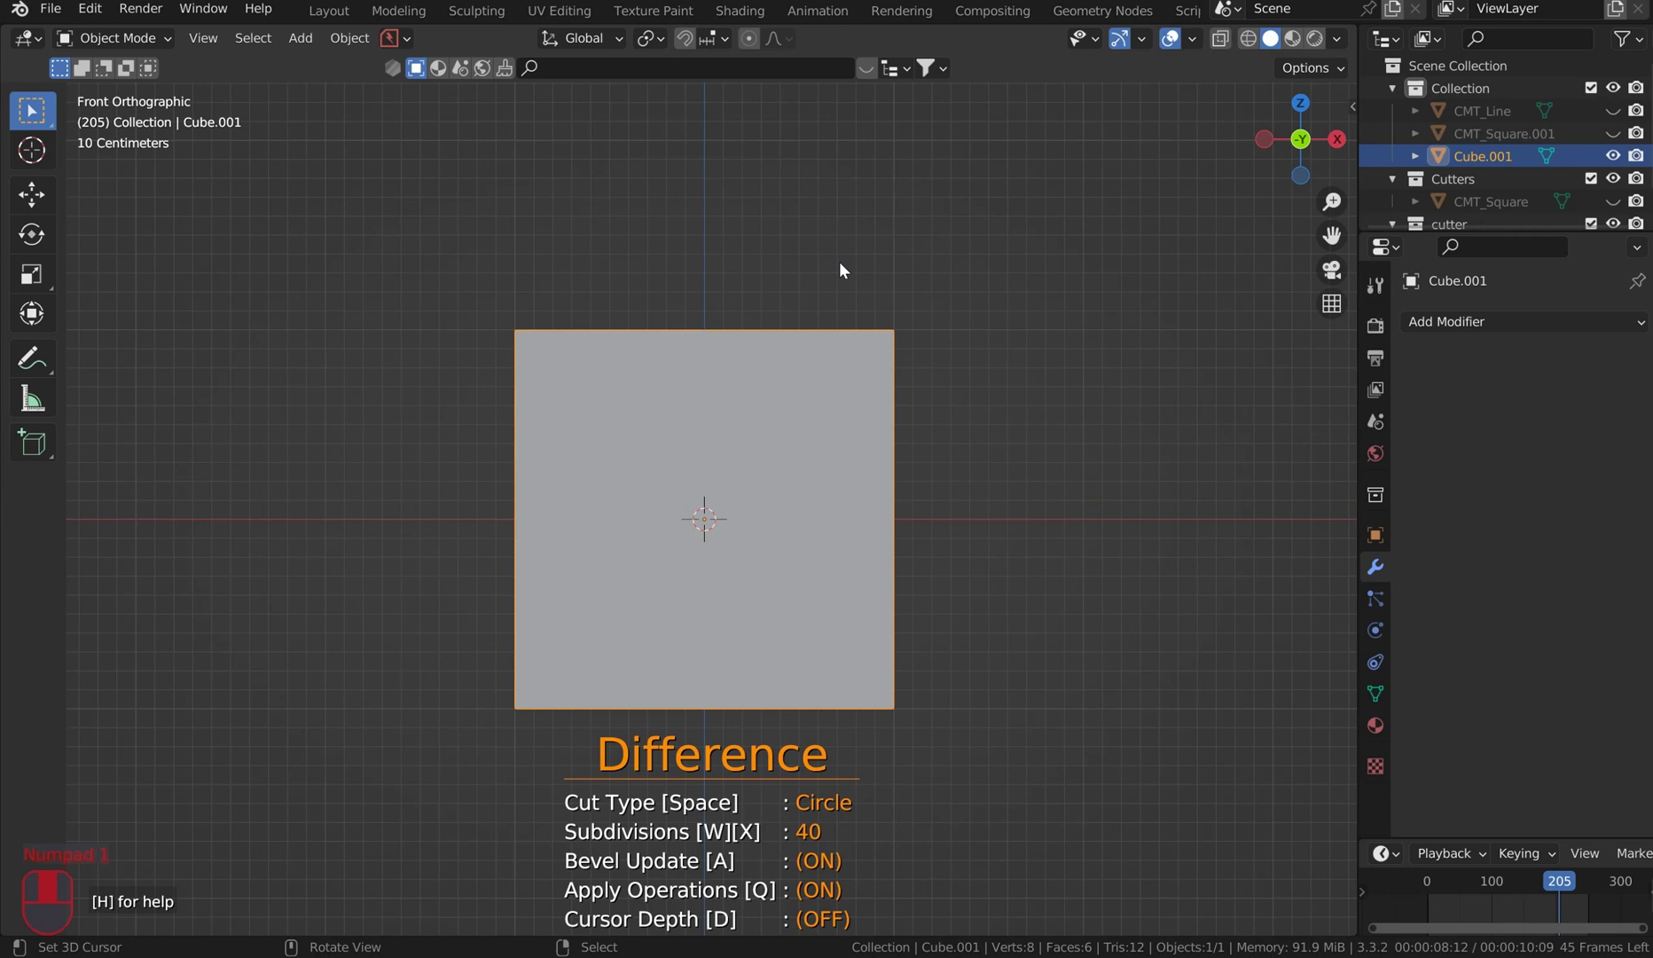
# - Carve a 60-subdivision circular scoop out of the cube's top-right corner and inspect it
pyautogui.moveTo(839, 264); pyautogui.dragTo(983, 370)
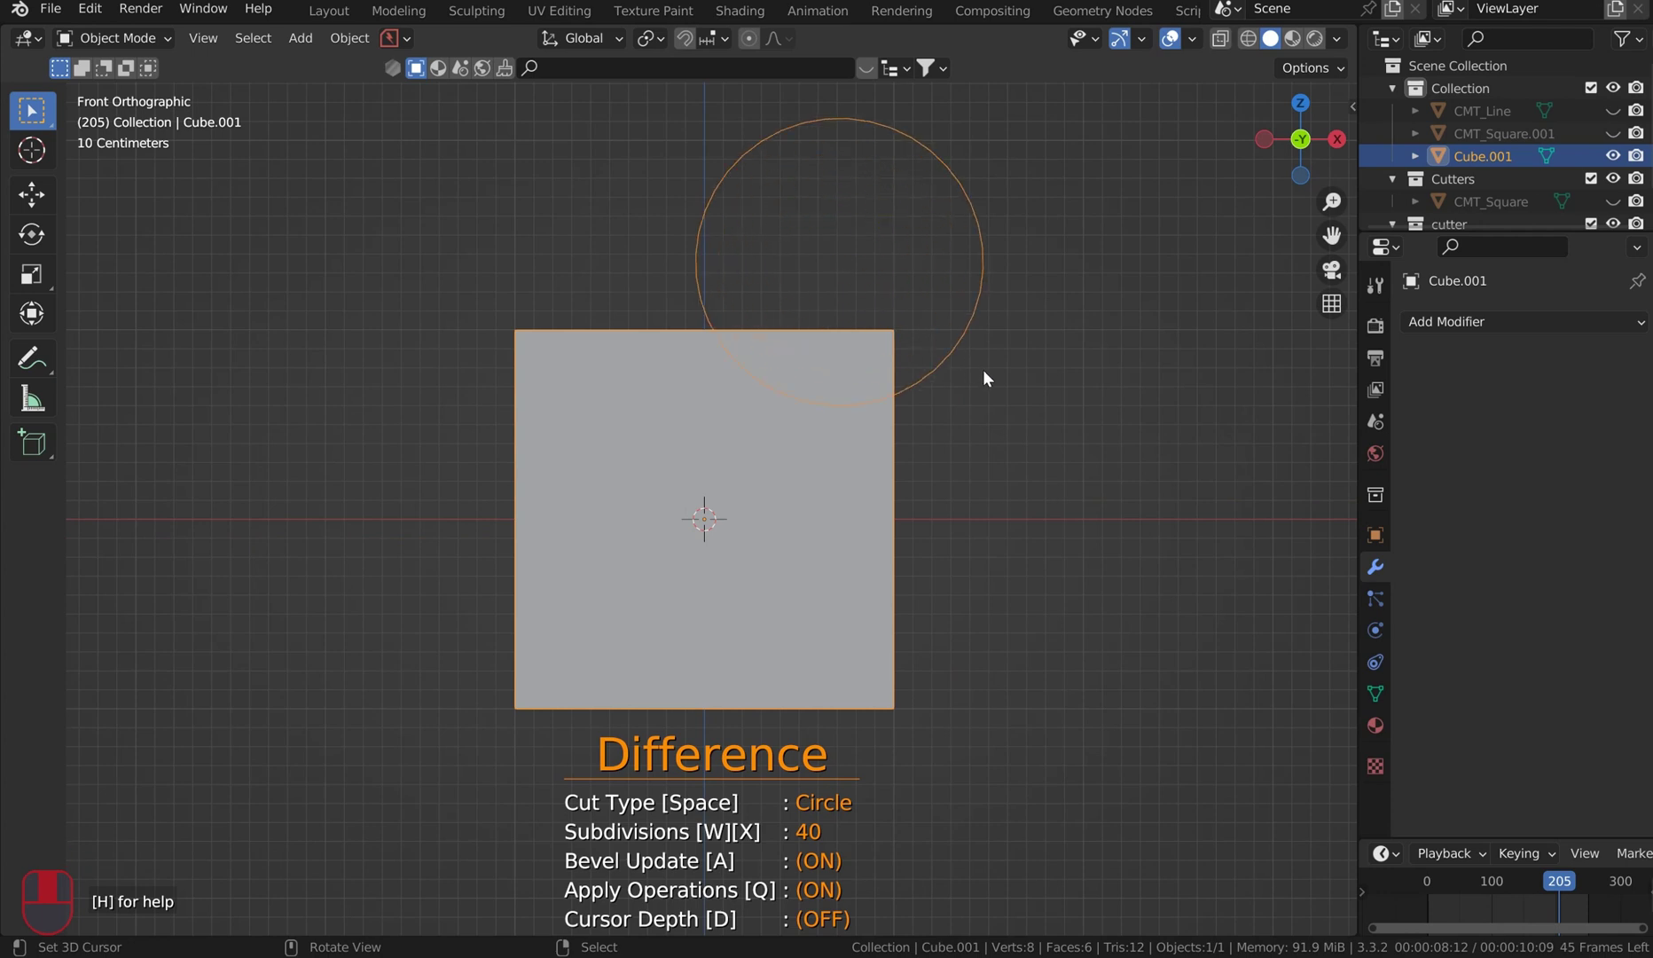
pyautogui.press('x')
pyautogui.press('w')
pyautogui.press('x')
pyautogui.press('w')
pyautogui.press('w')
pyautogui.press('w')
pyautogui.press('w')
pyautogui.press('w')
pyautogui.press('w')
pyautogui.moveTo(983, 369); pyautogui.dragTo(983, 369)
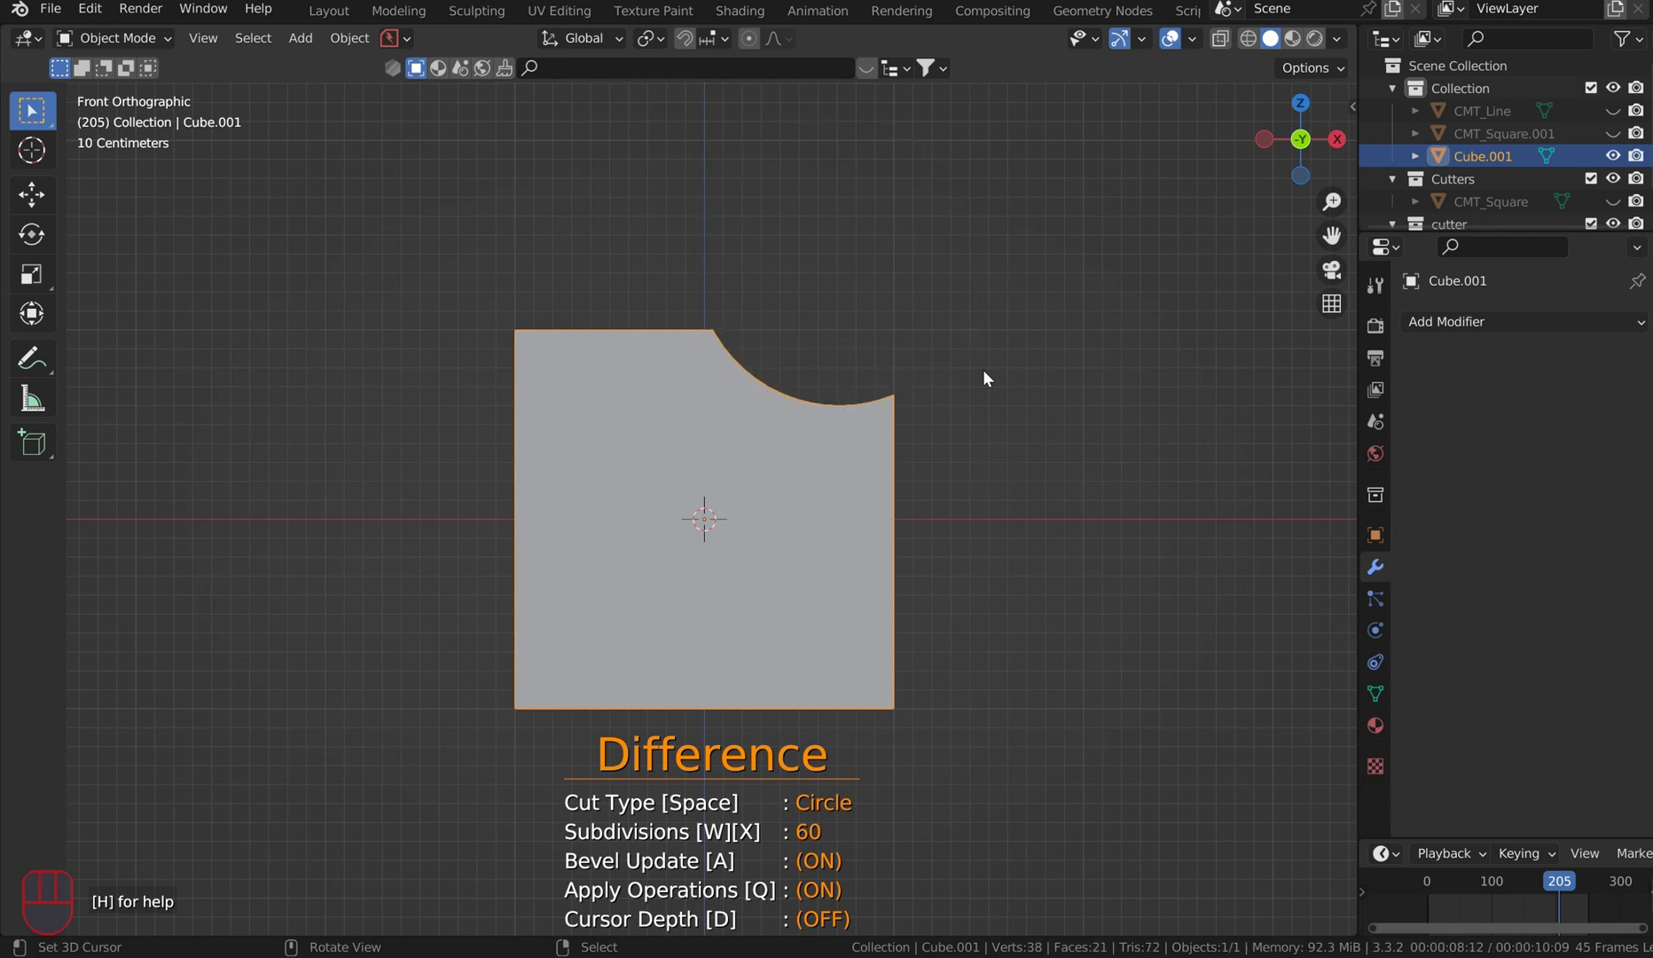
pyautogui.moveTo(990, 393); pyautogui.dragTo(803, 376, button='middle')
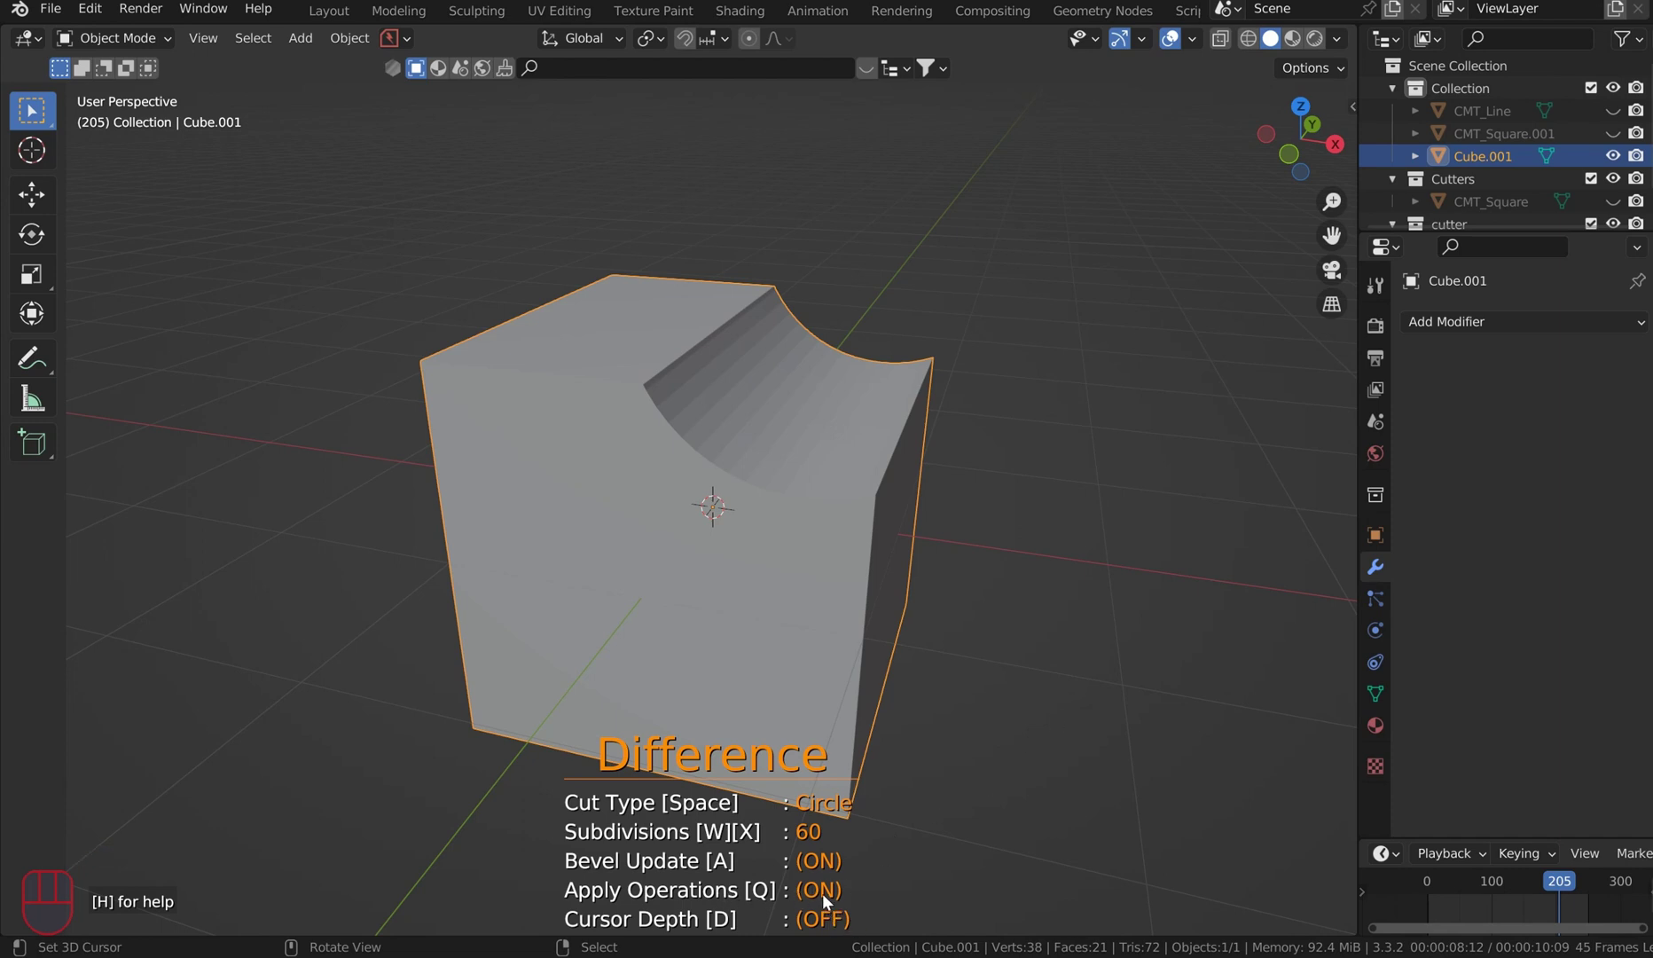
# - Turn off Apply Operations and cut a second, live circular groove across the block's top
pyautogui.press('q')
pyautogui.moveTo(857, 816); pyautogui.dragTo(1006, 655, button='middle')
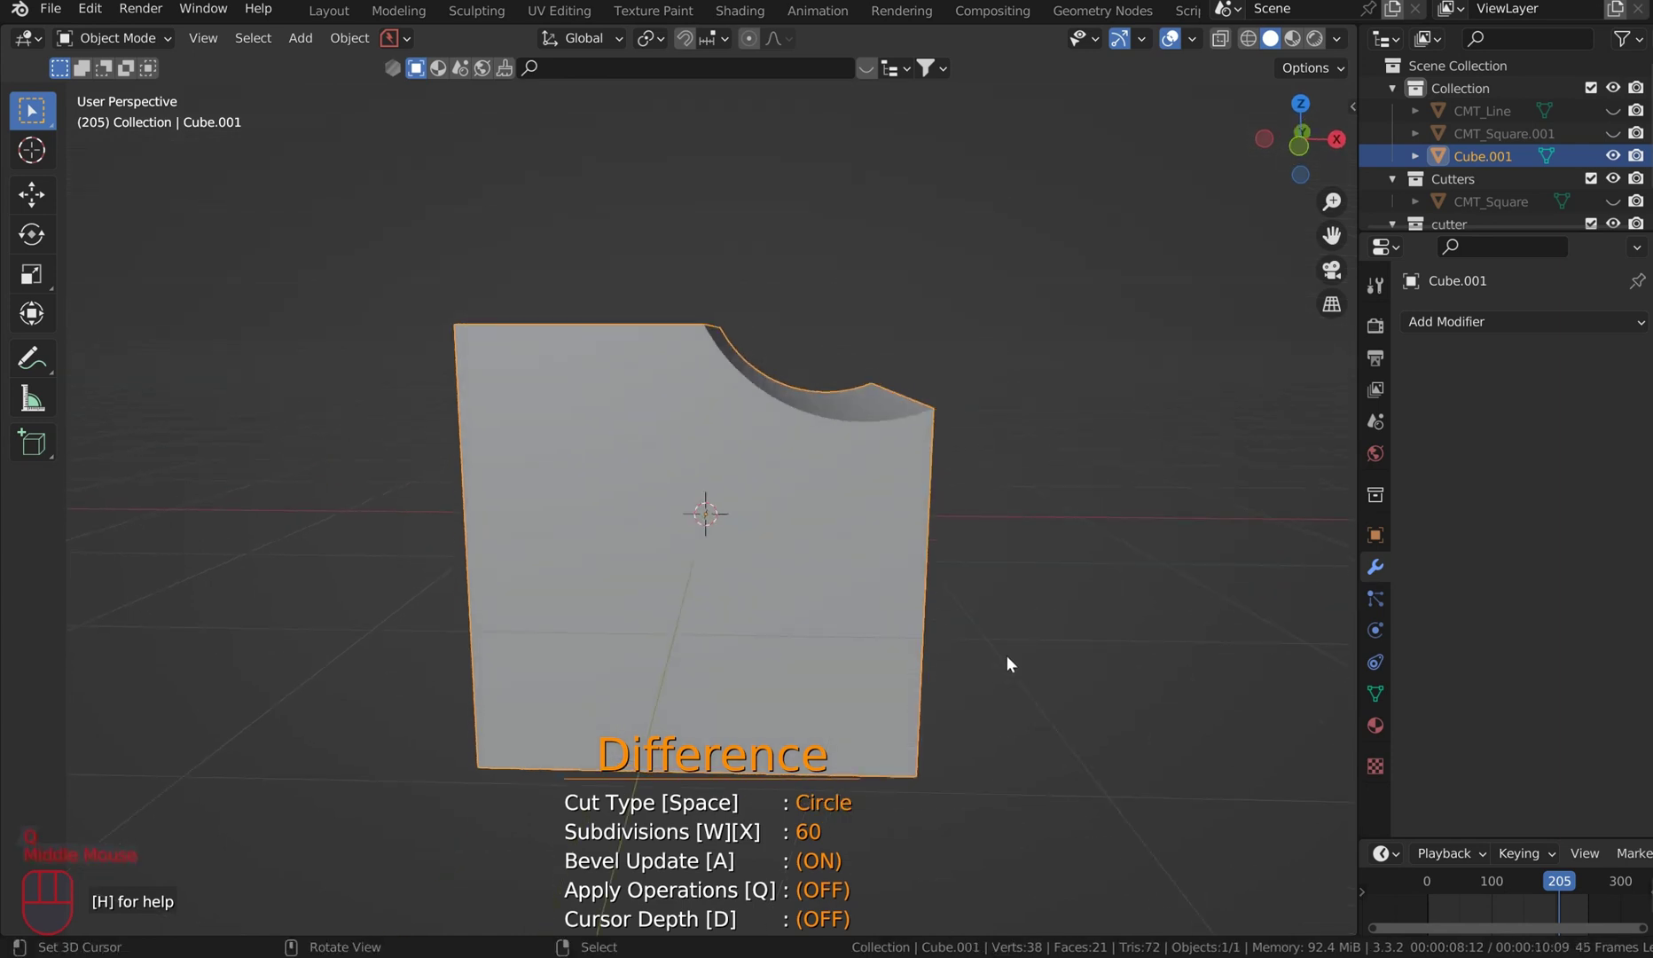
pyautogui.press('KP_1')
pyautogui.moveTo(490, 296); pyautogui.dragTo(592, 438)
pyautogui.moveTo(649, 369); pyautogui.dragTo(867, 321, button='middle')
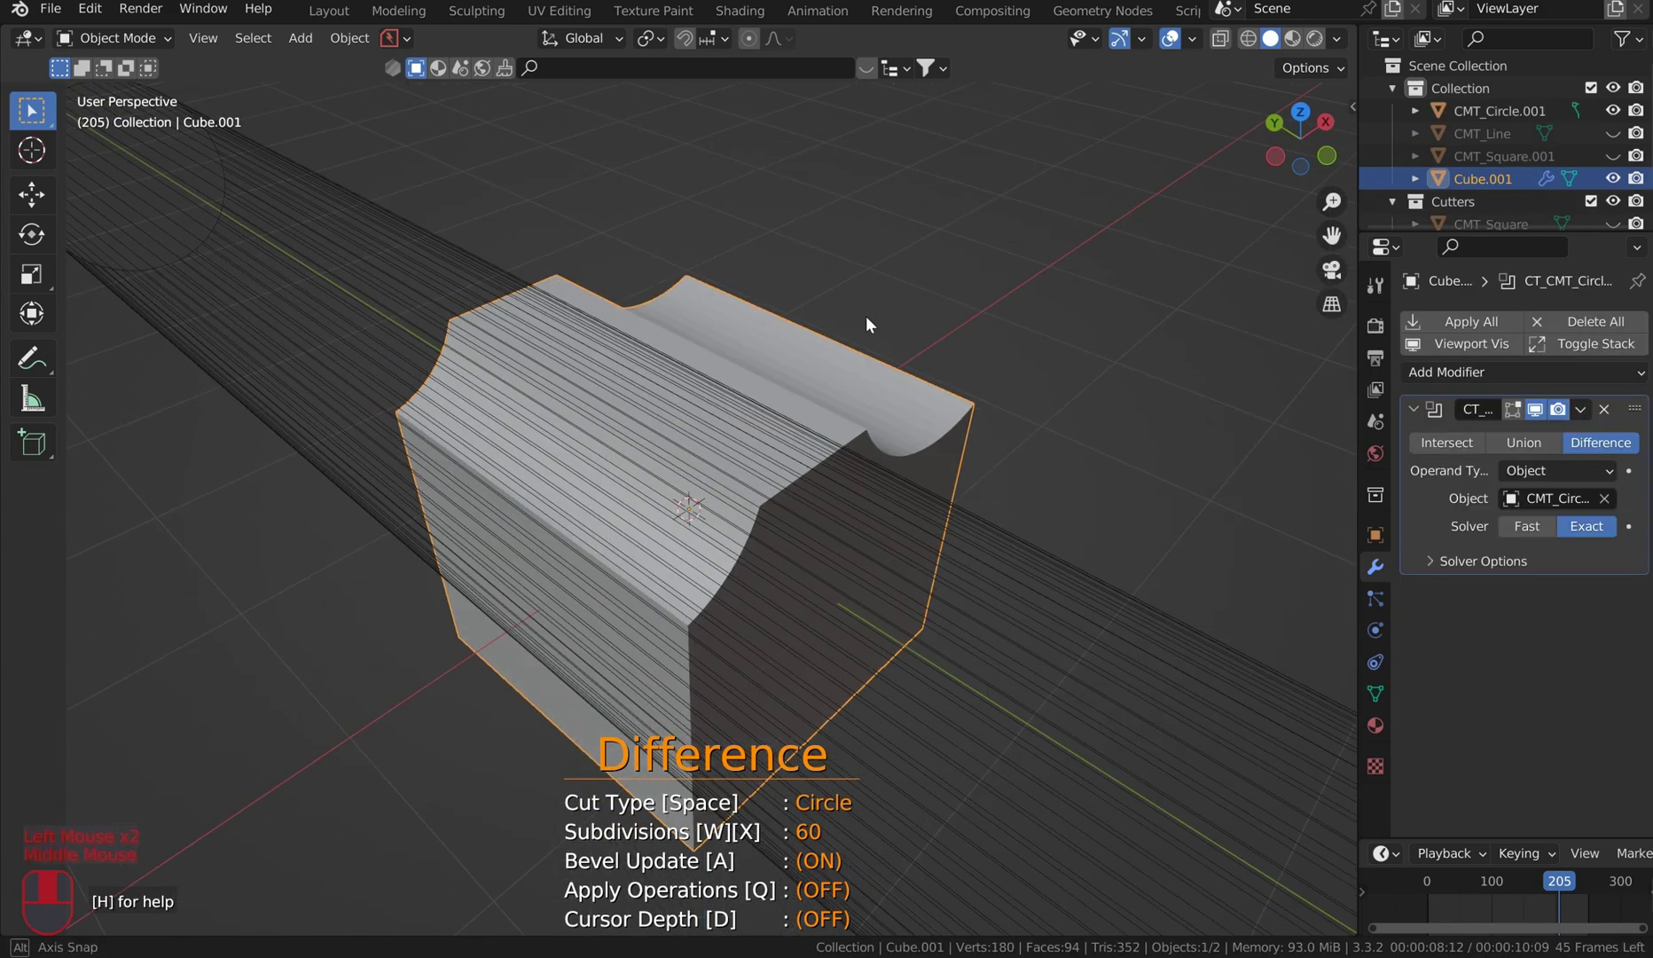
pyautogui.moveTo(901, 411); pyautogui.dragTo(756, 410, button='middle')
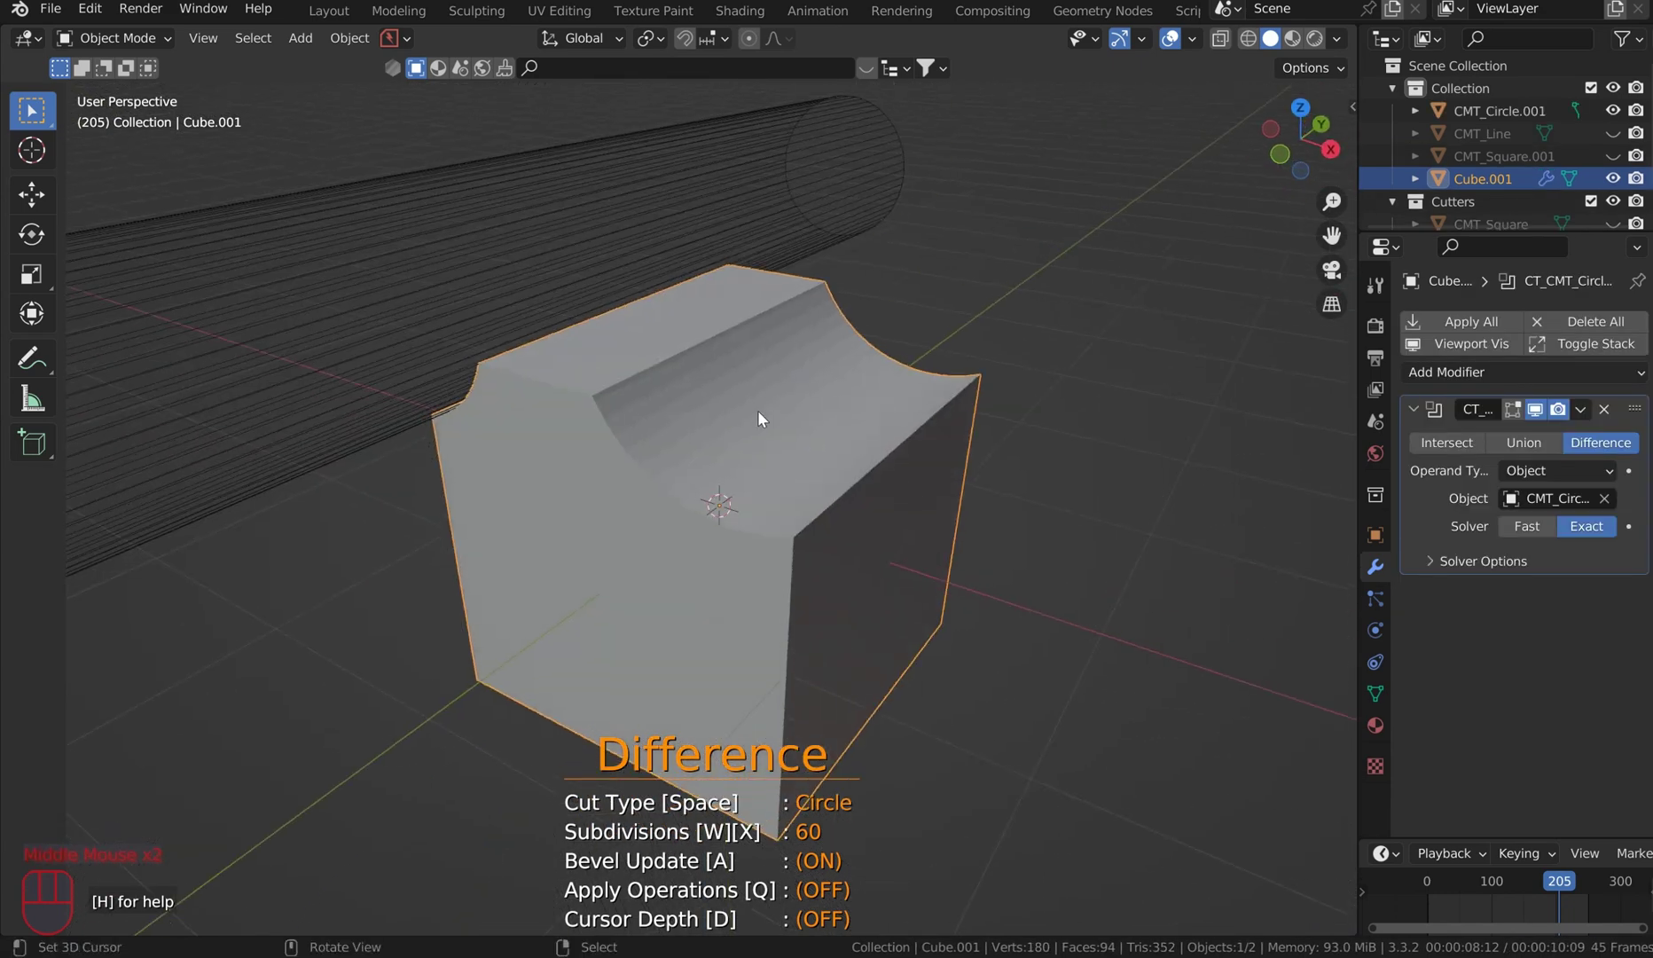
# - Exit Carver and add 40 loop cuts along the cylinder cutter CMT_Circle.001
pyautogui.rightClick(419, 246)
pyautogui.rightClick(471, 261)
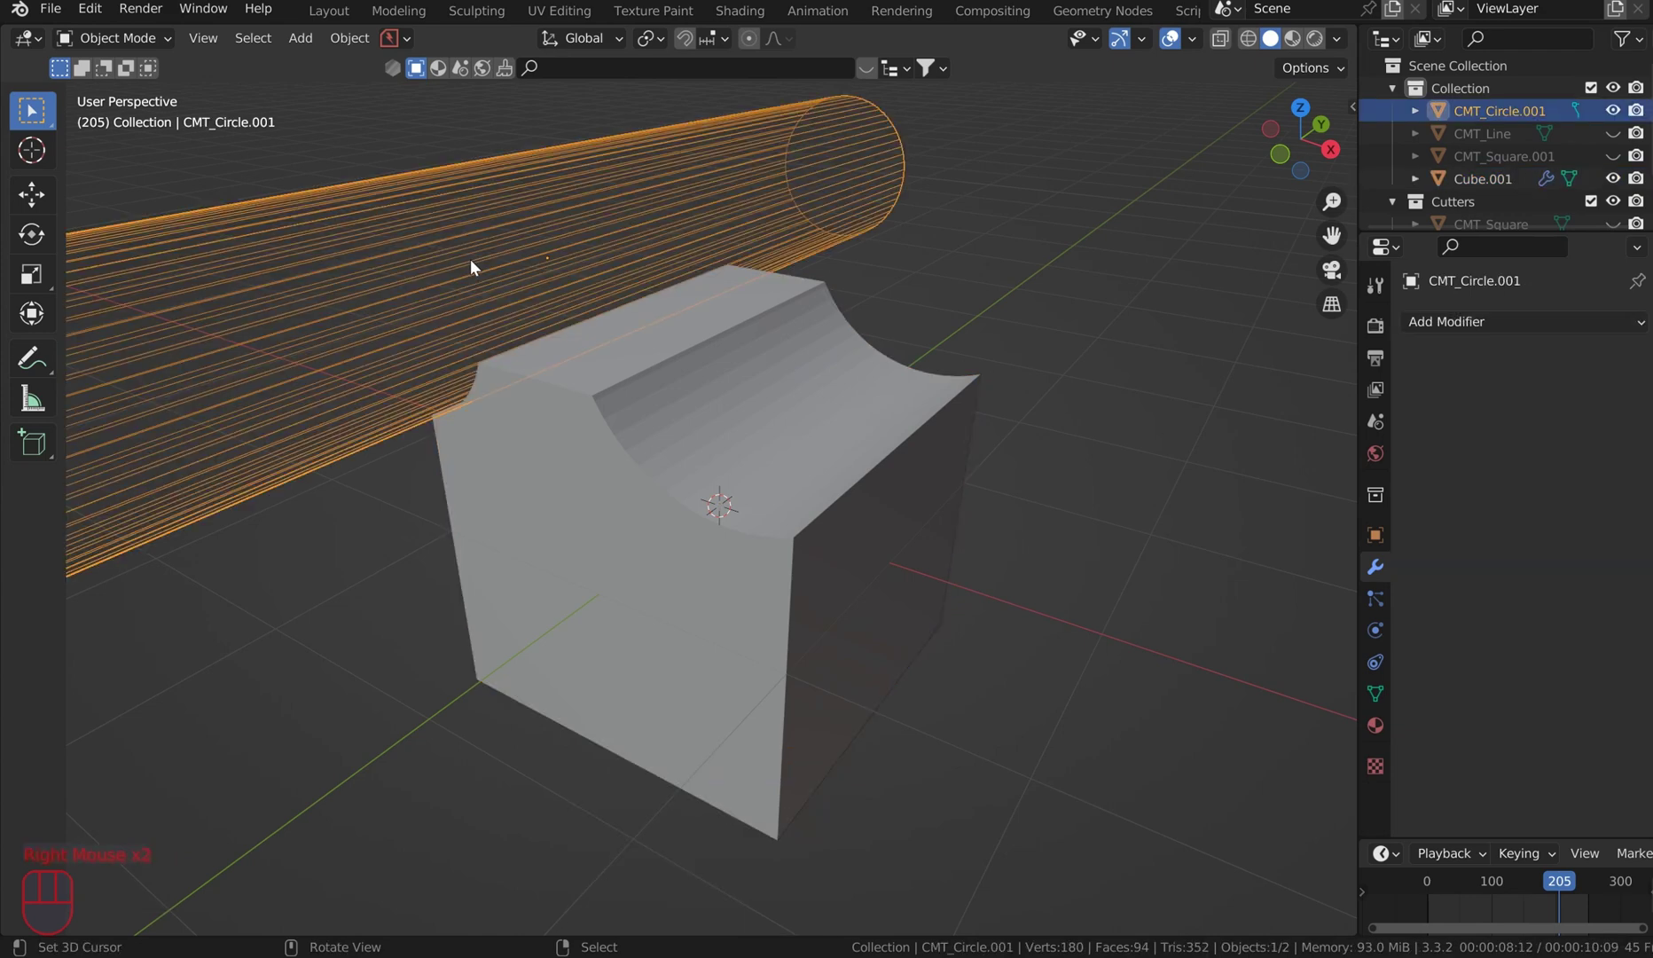
pyautogui.press('Tab')
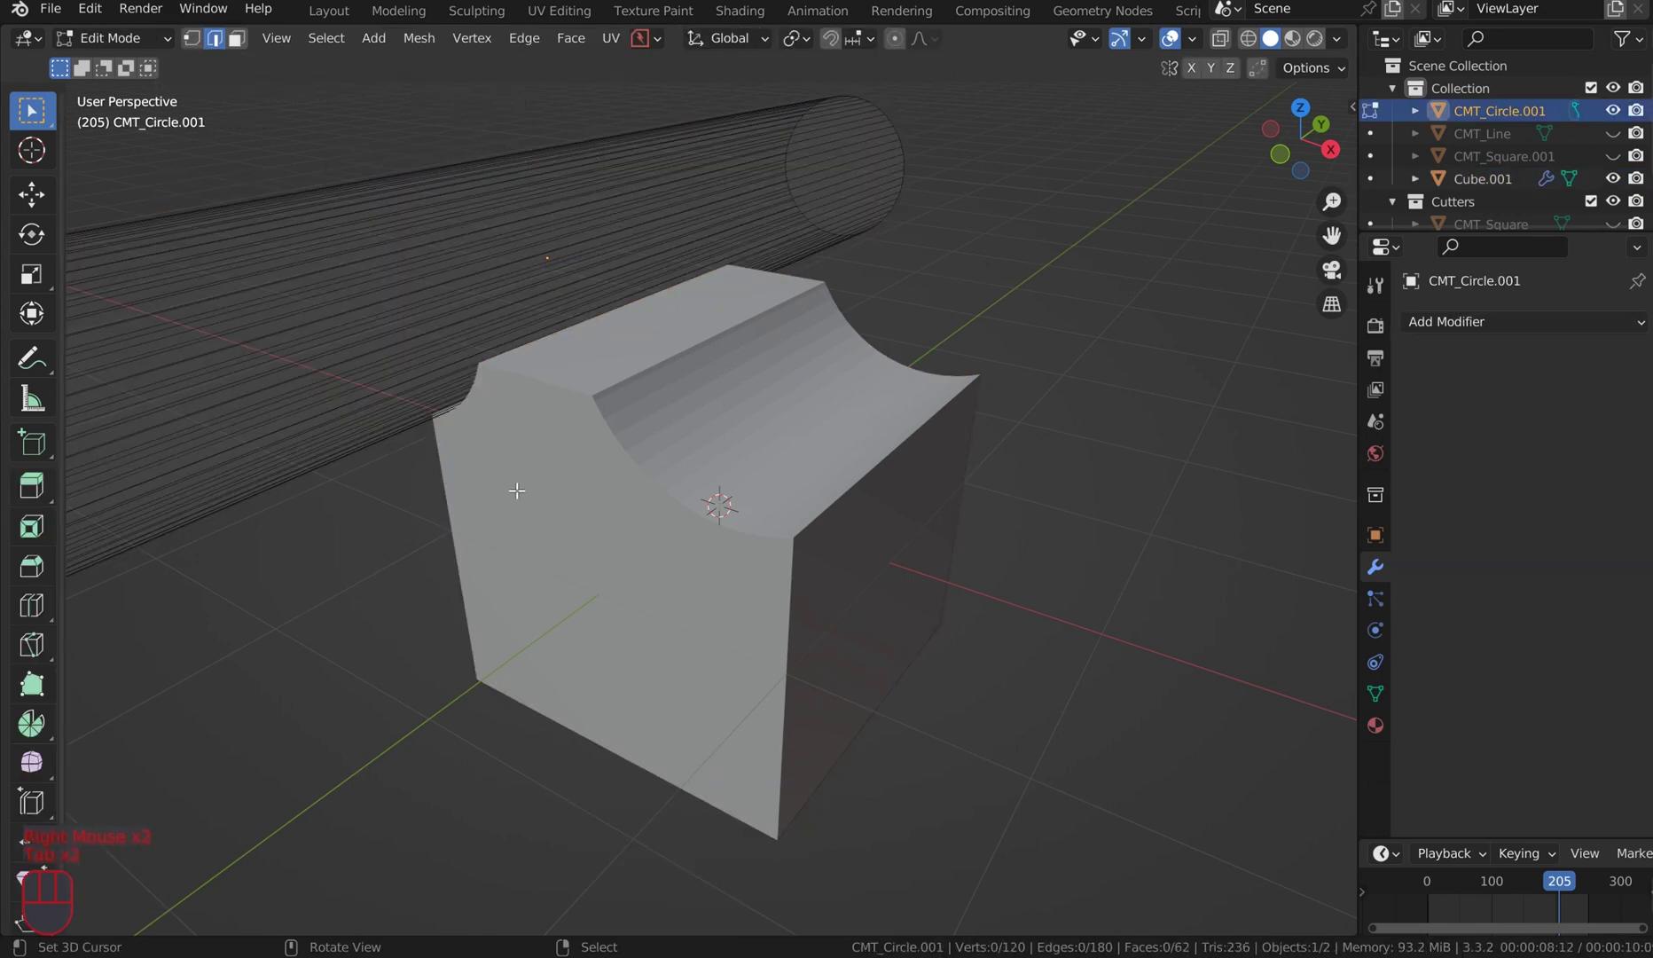
pyautogui.hotkey('ctrl', 'r')
pyautogui.scroll(19, 432, 307)
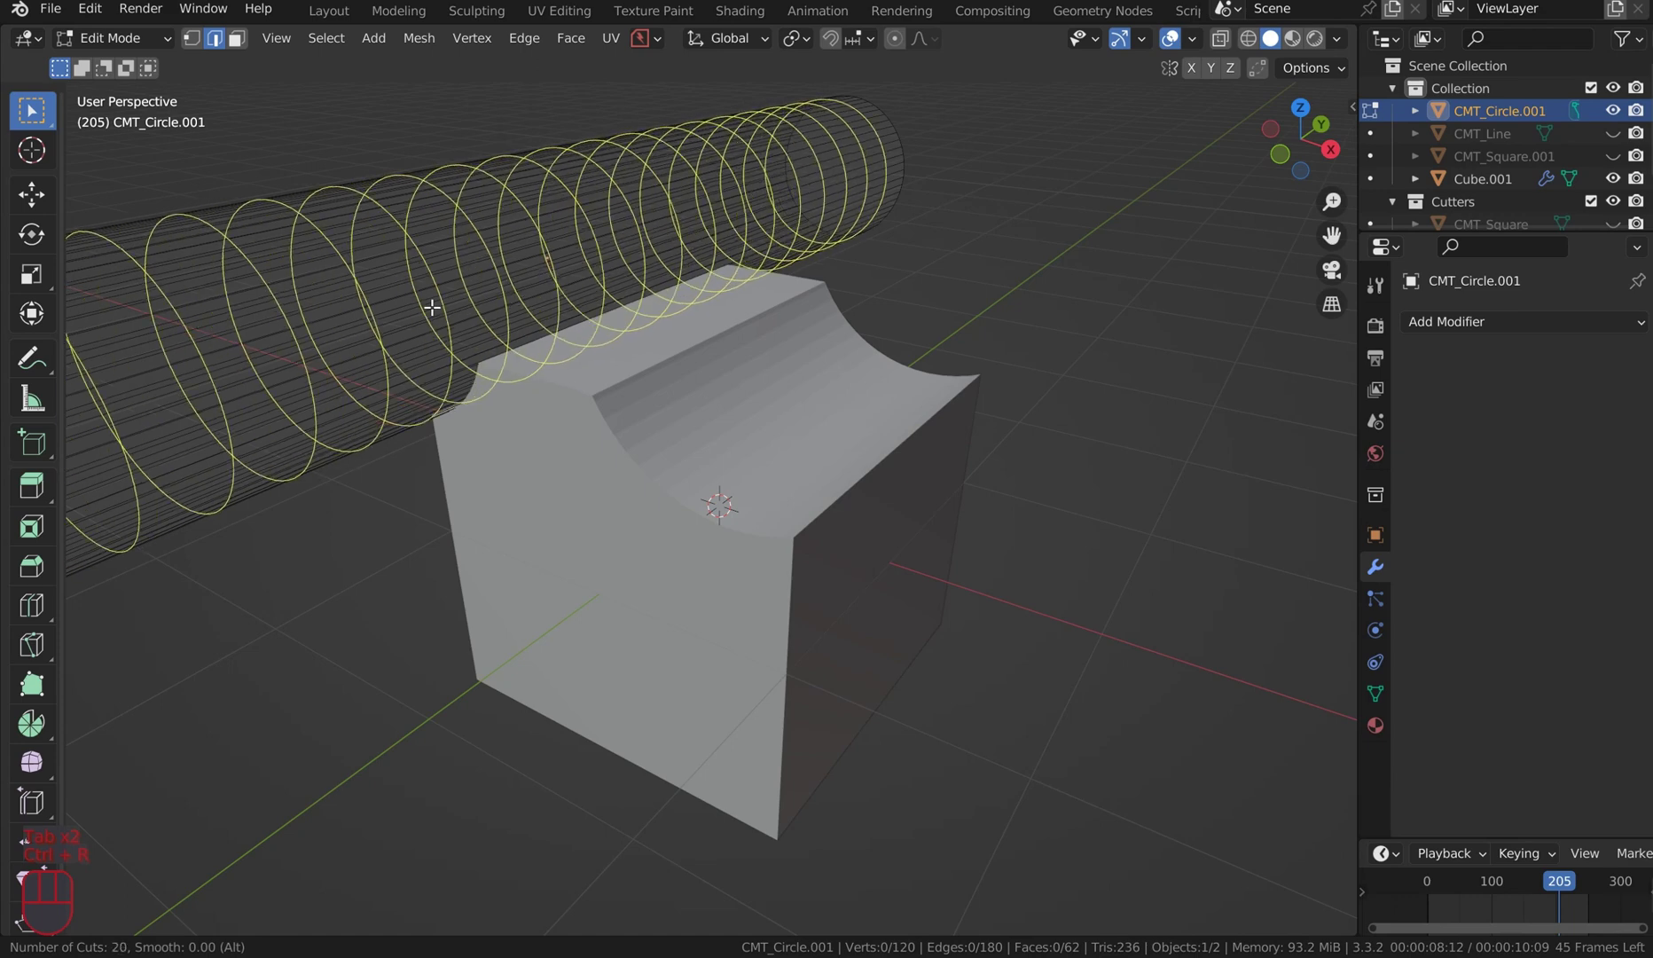
pyautogui.scroll(20, 431, 306)
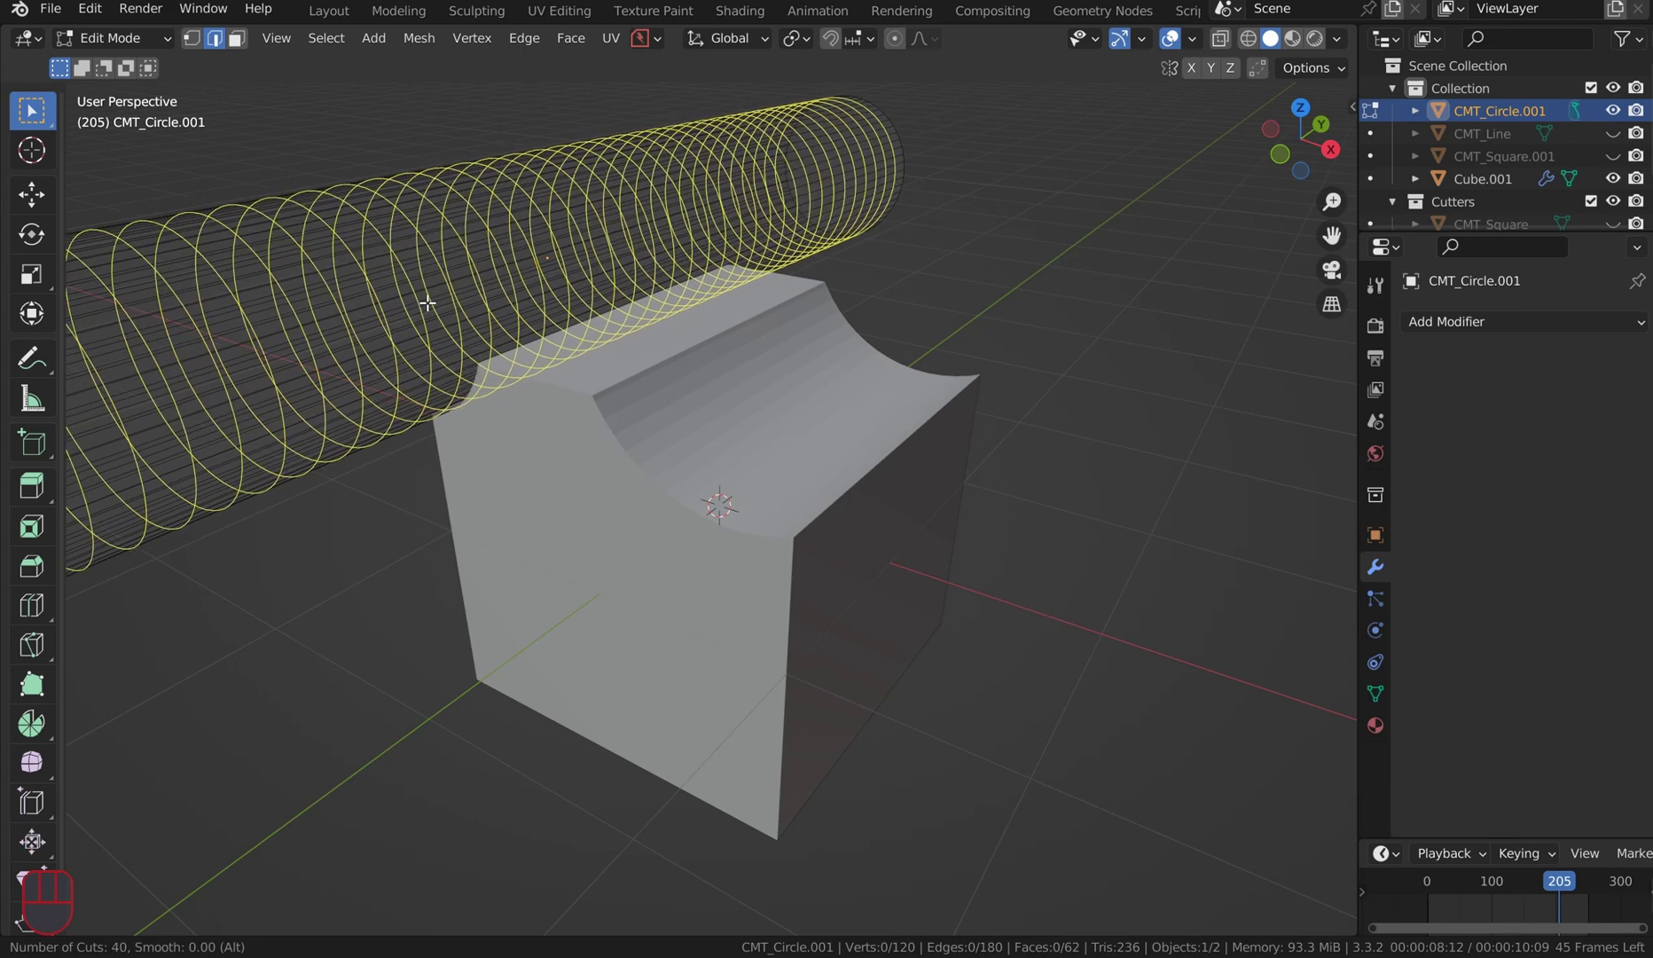
pyautogui.click(427, 304)
pyautogui.press('Tab')
pyautogui.rightClick(514, 298)
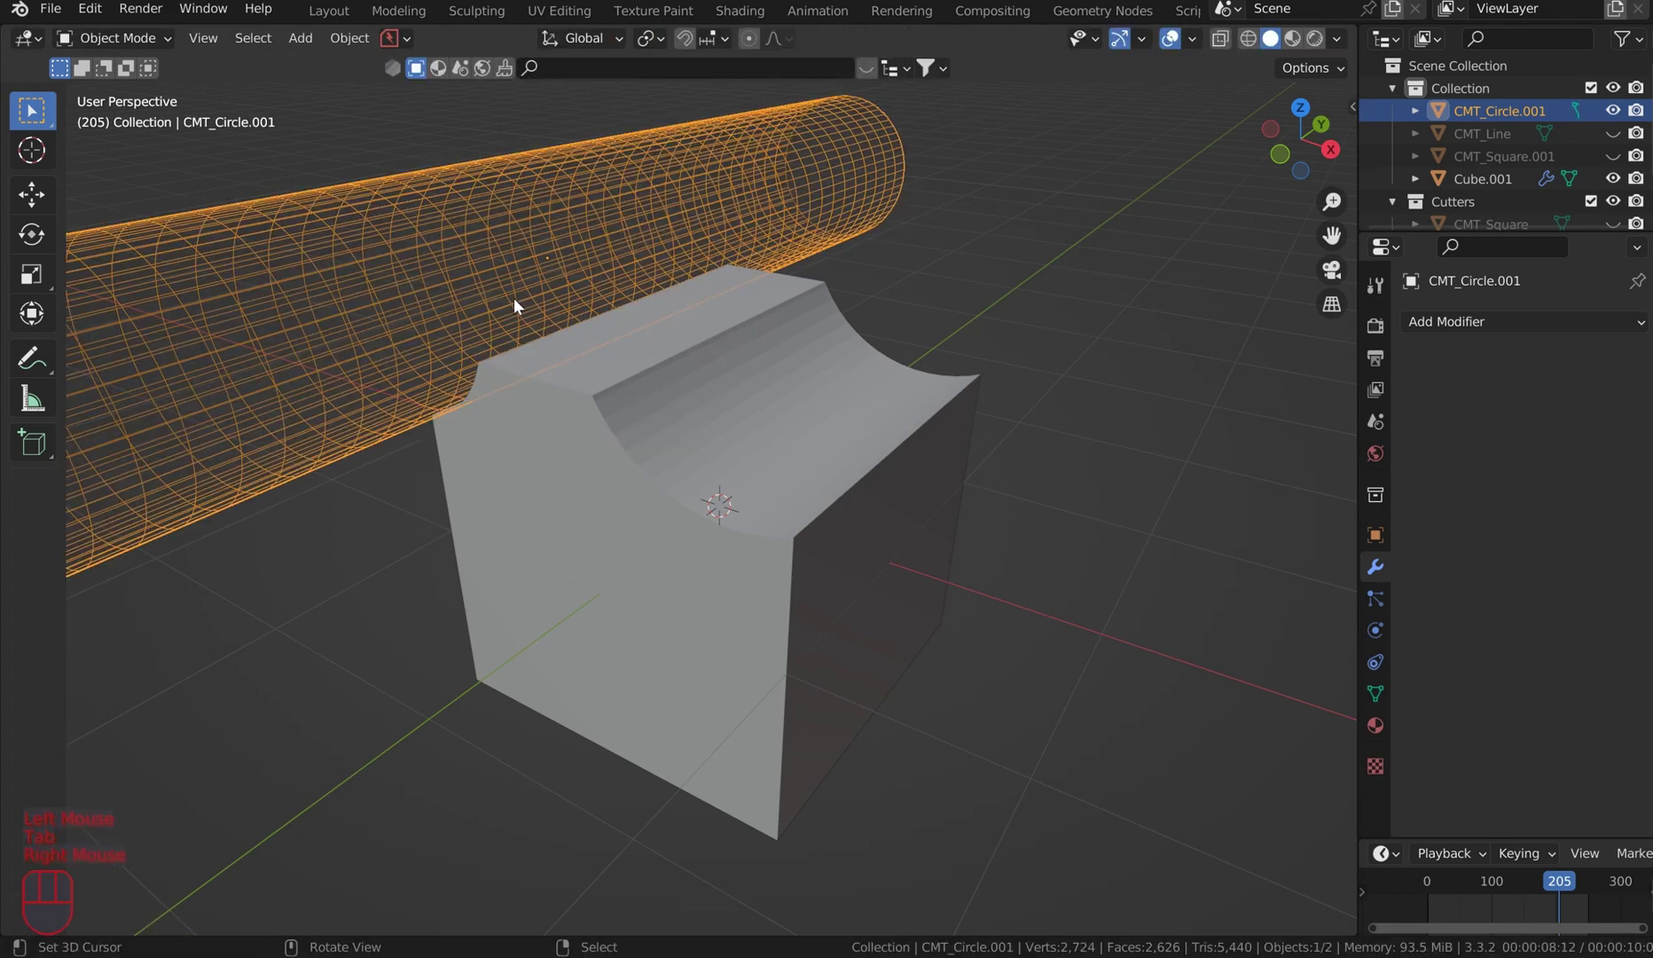
# - Hide the cylinder cutter and permanently apply Cube.001's Boolean modifier
pyautogui.press('h')
pyautogui.moveTo(566, 310); pyautogui.dragTo(764, 334, button='middle')
pyautogui.rightClick(732, 418)
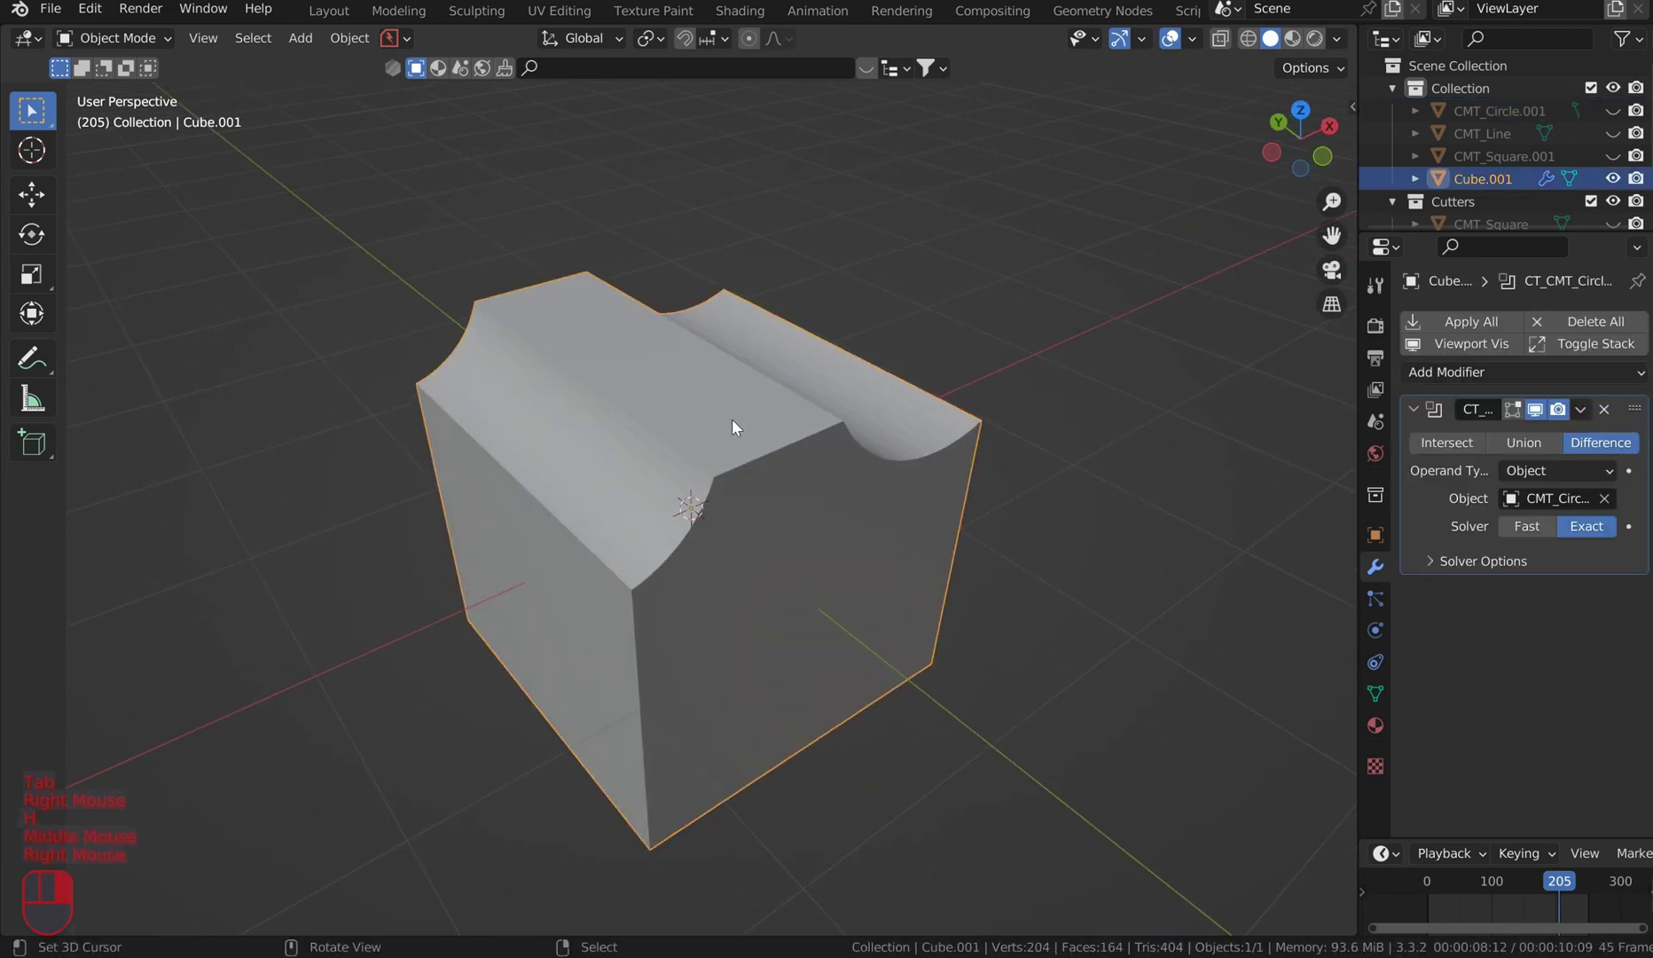
pyautogui.click(1463, 321)
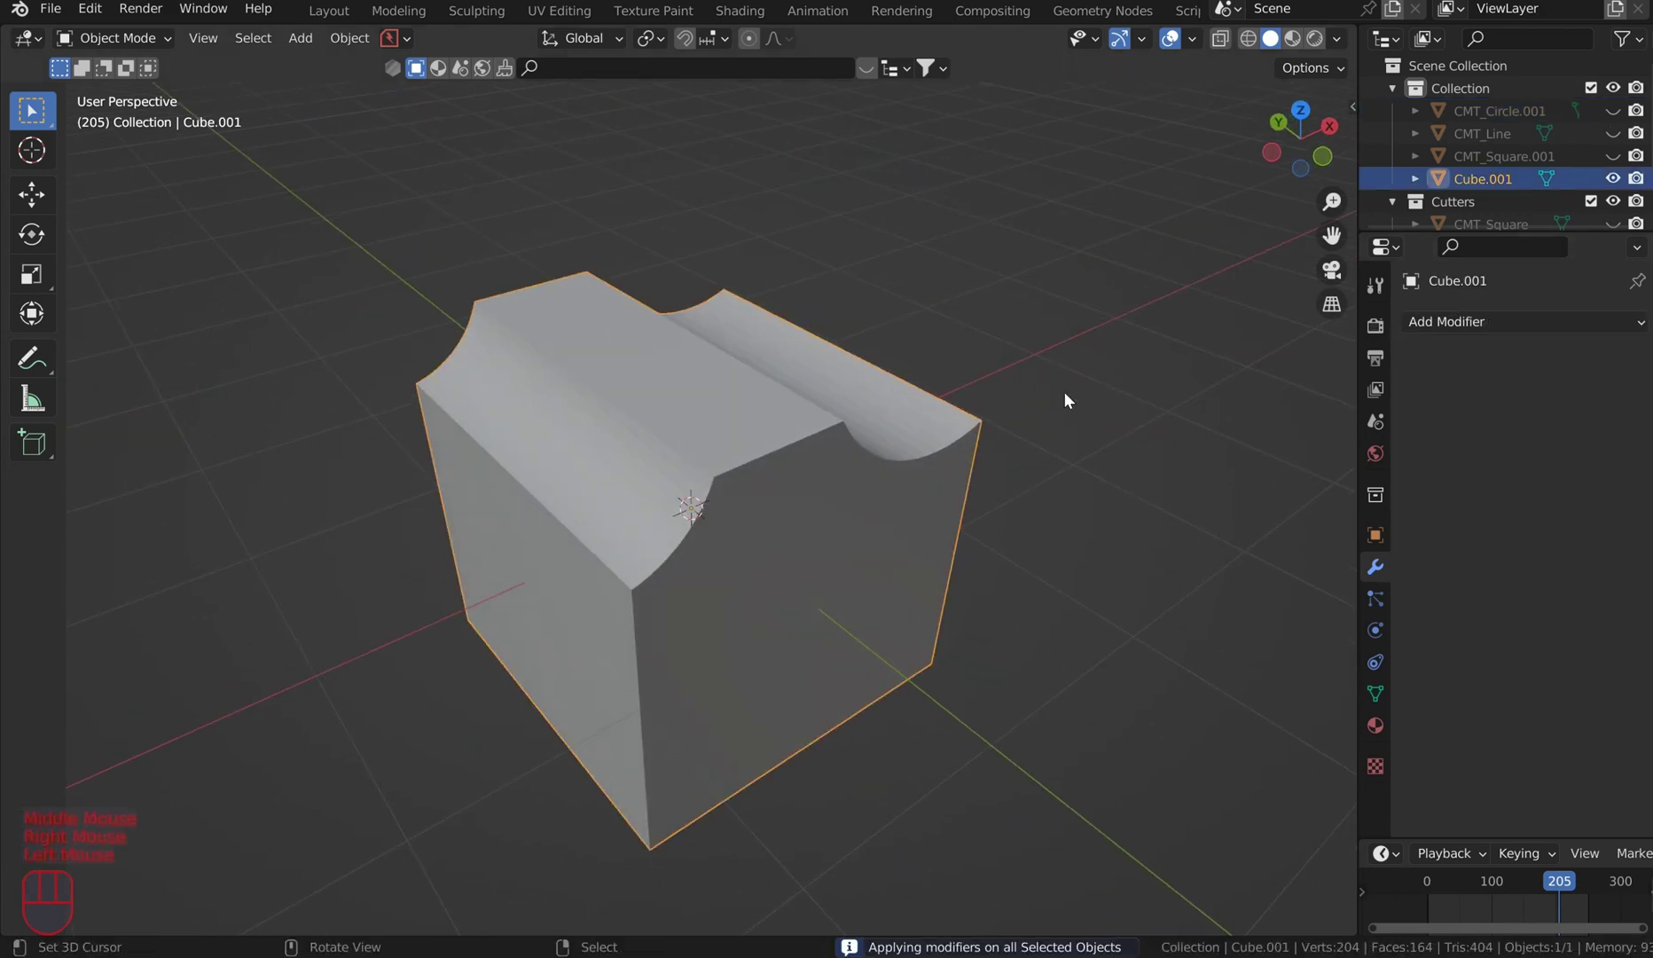
# - Enter Edit Mode on the cube and clear its mesh selection
pyautogui.press('Tab')
pyautogui.scroll(-2, 798, 497)
pyautogui.moveTo(674, 478); pyautogui.dragTo(564, 470, button='middle')
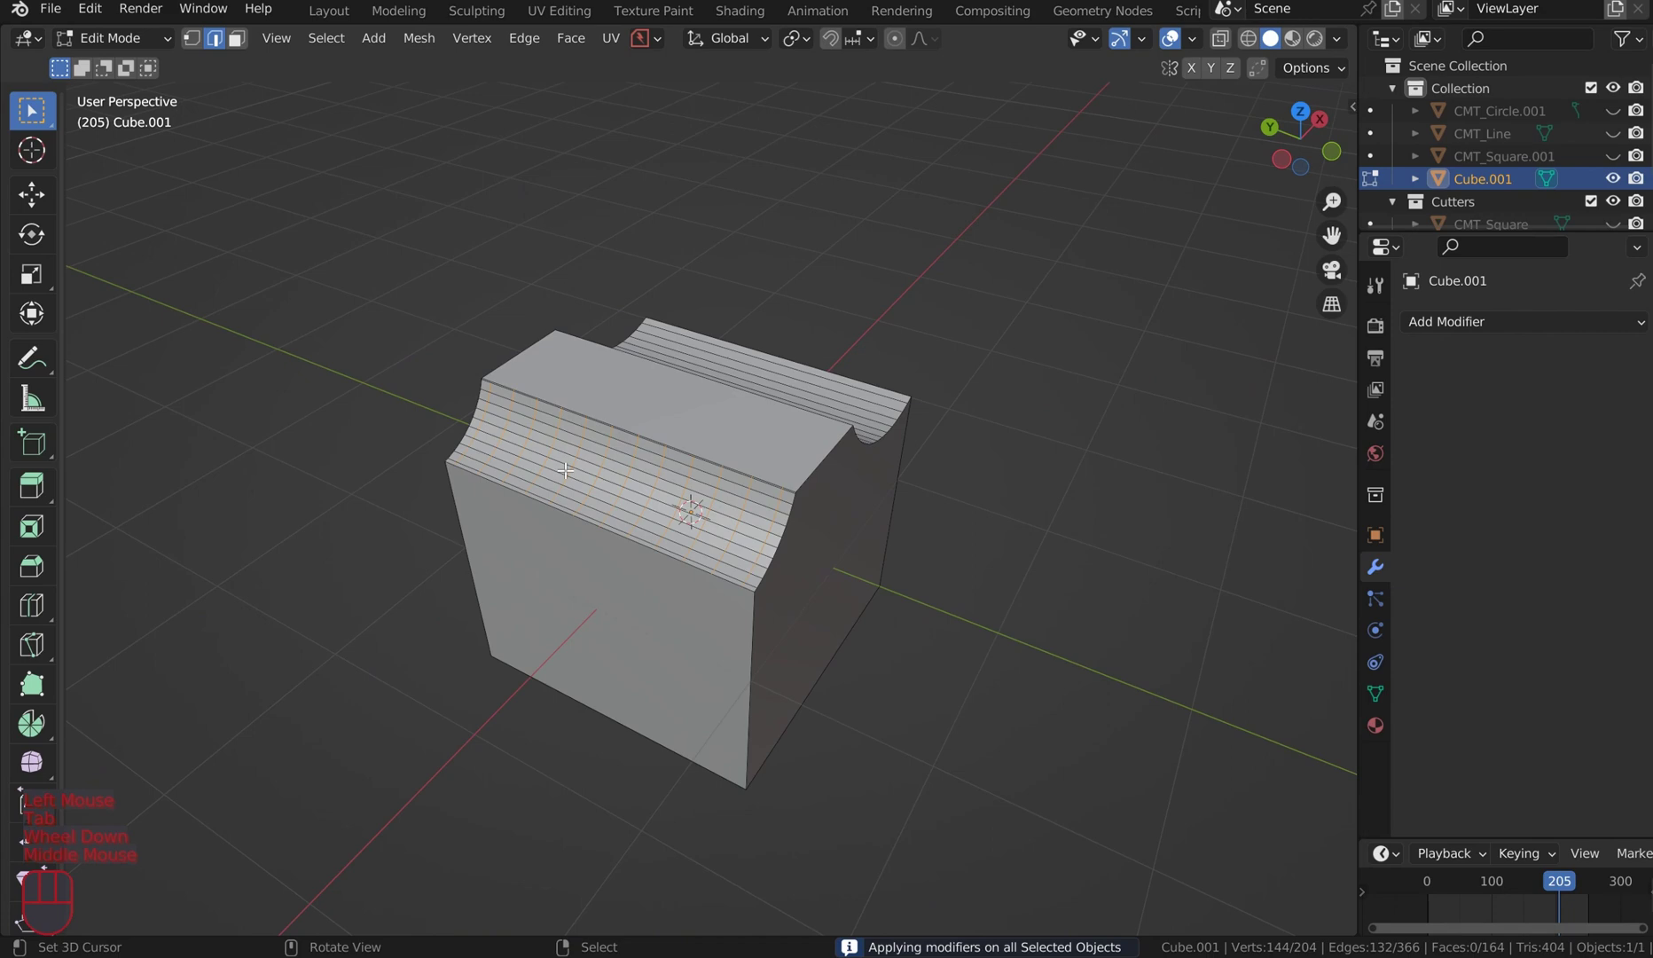
pyautogui.moveTo(913, 468); pyautogui.dragTo(838, 408, button='middle')
pyautogui.scroll(2, 912, 453)
pyautogui.rightClick(946, 457)
pyautogui.scroll(-1, 725, 387)
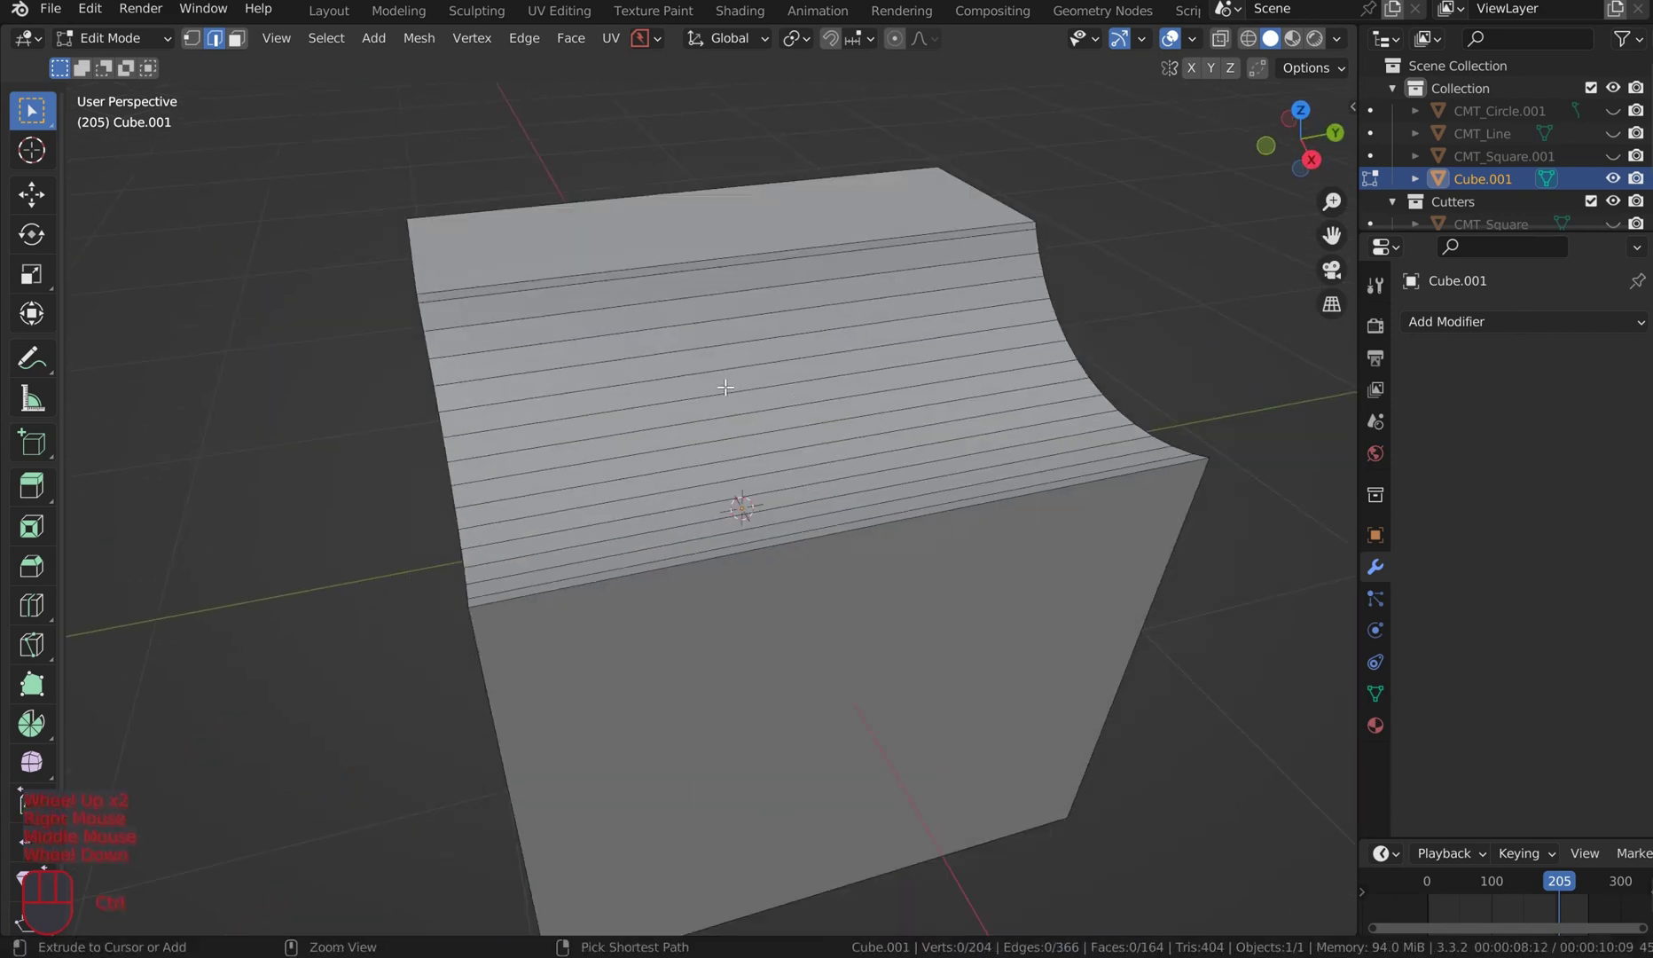
# - Add 11 edge loops along the block's length, across both curved grooves
pyautogui.hotkey('ctrl', 'r')
pyautogui.scroll(10, 725, 384)
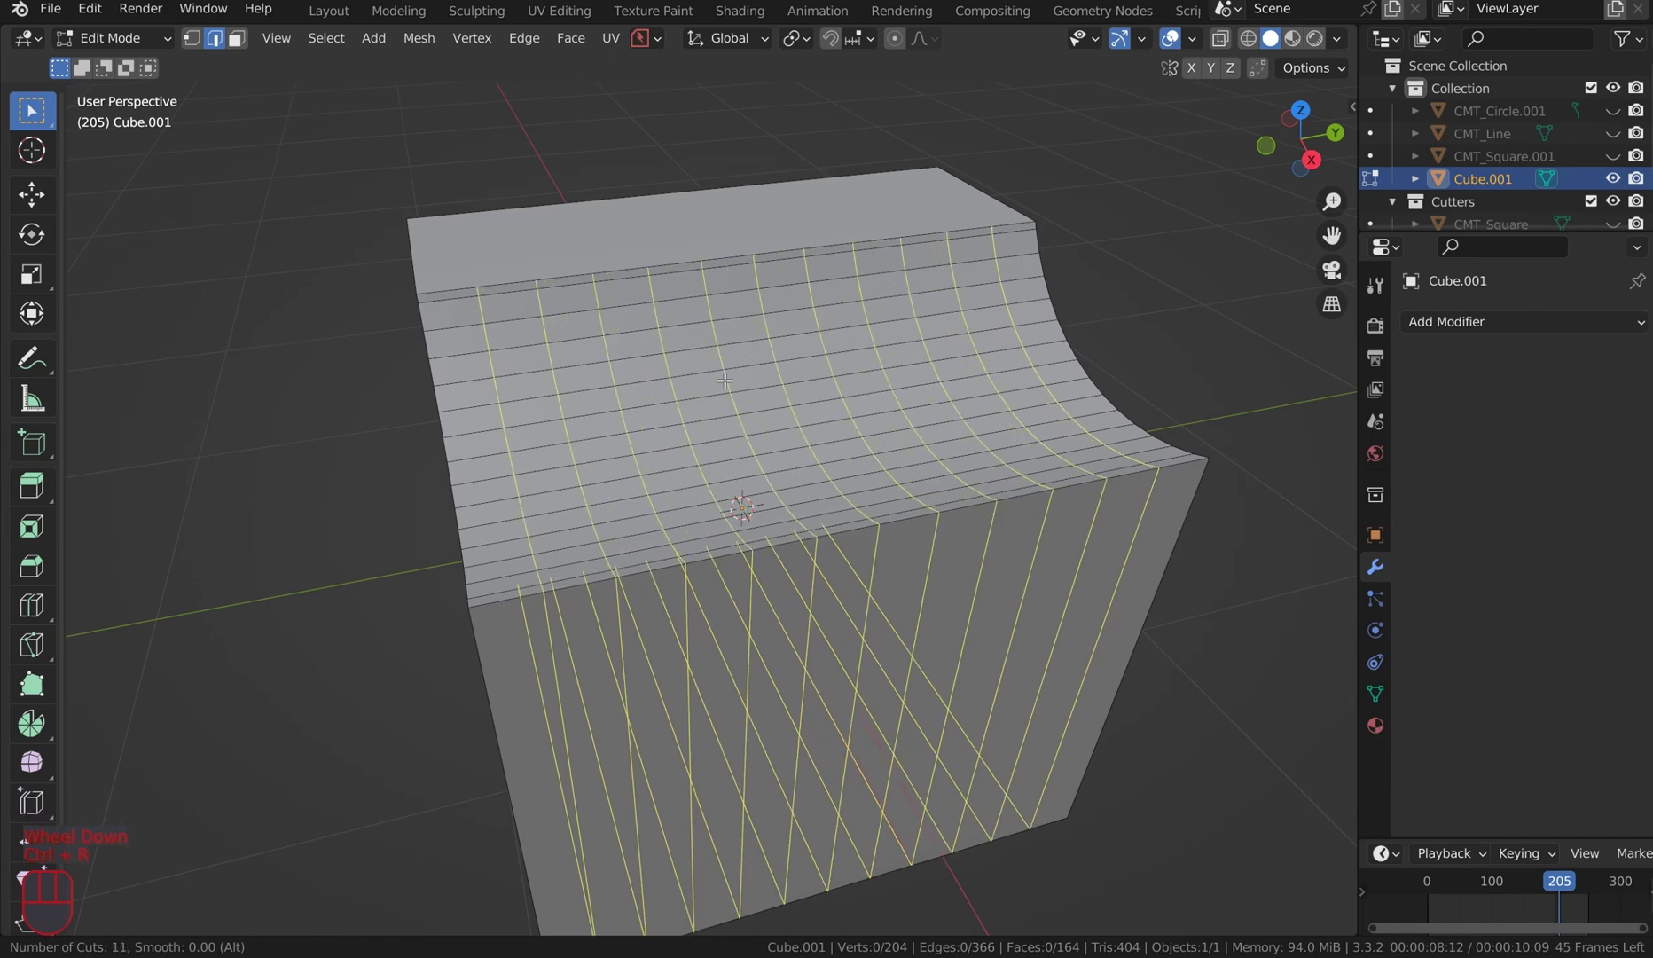
pyautogui.click(725, 381)
pyautogui.click(725, 381)
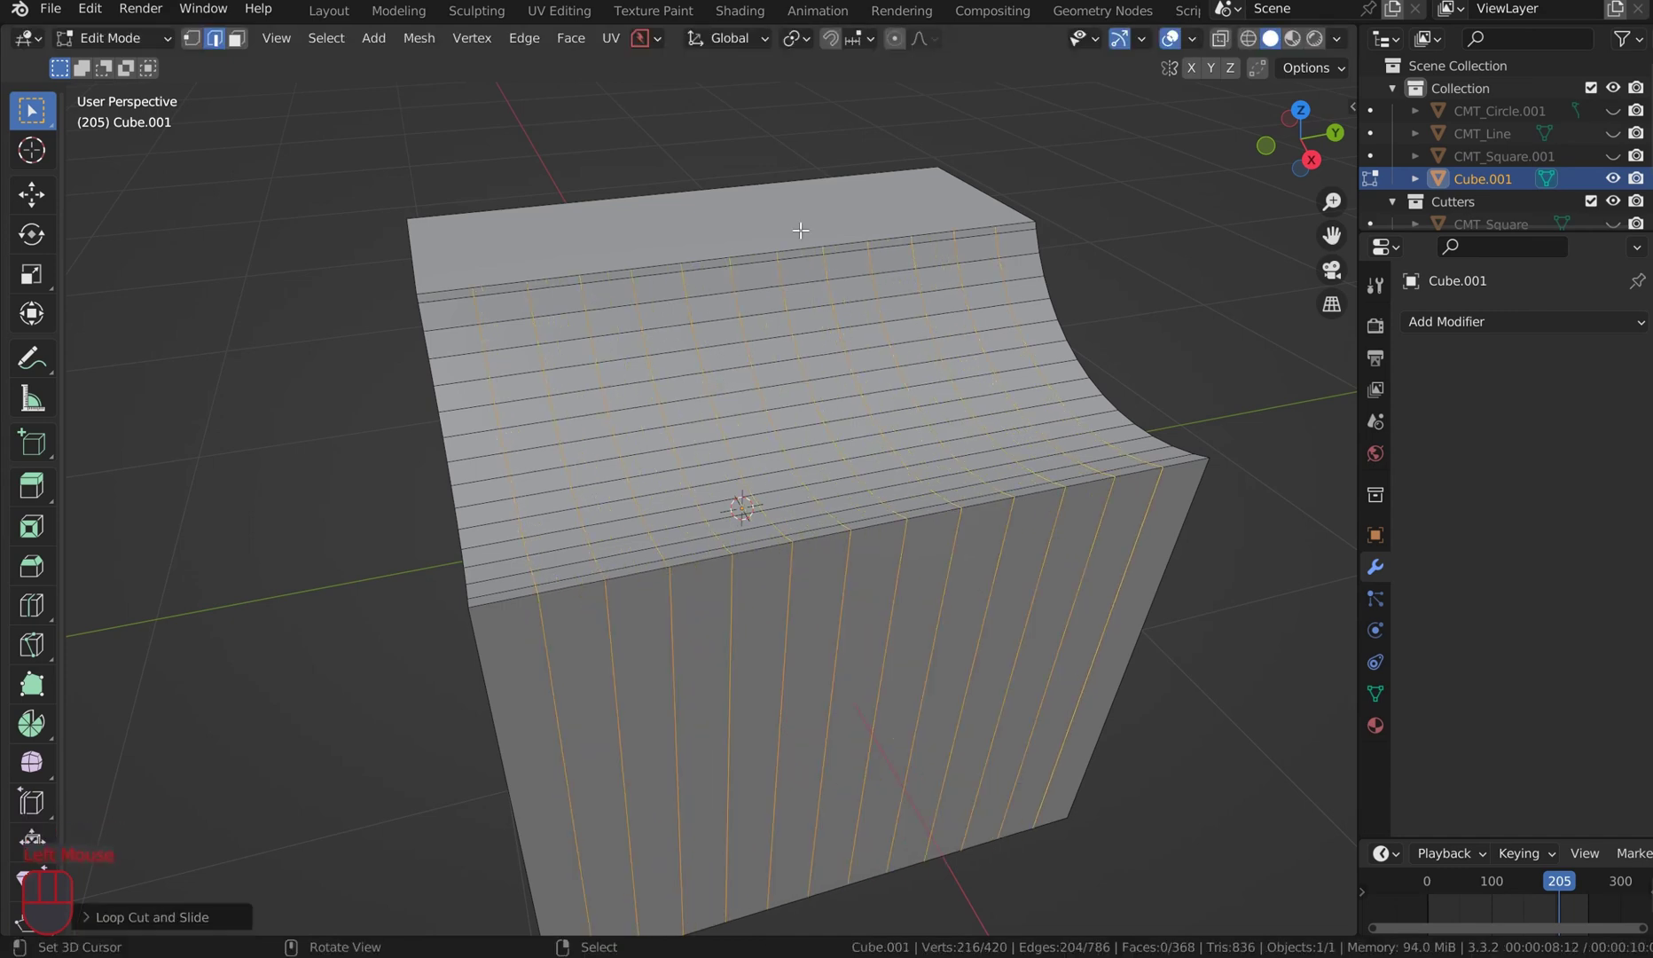
pyautogui.moveTo(800, 230); pyautogui.dragTo(1069, 221, button='middle')
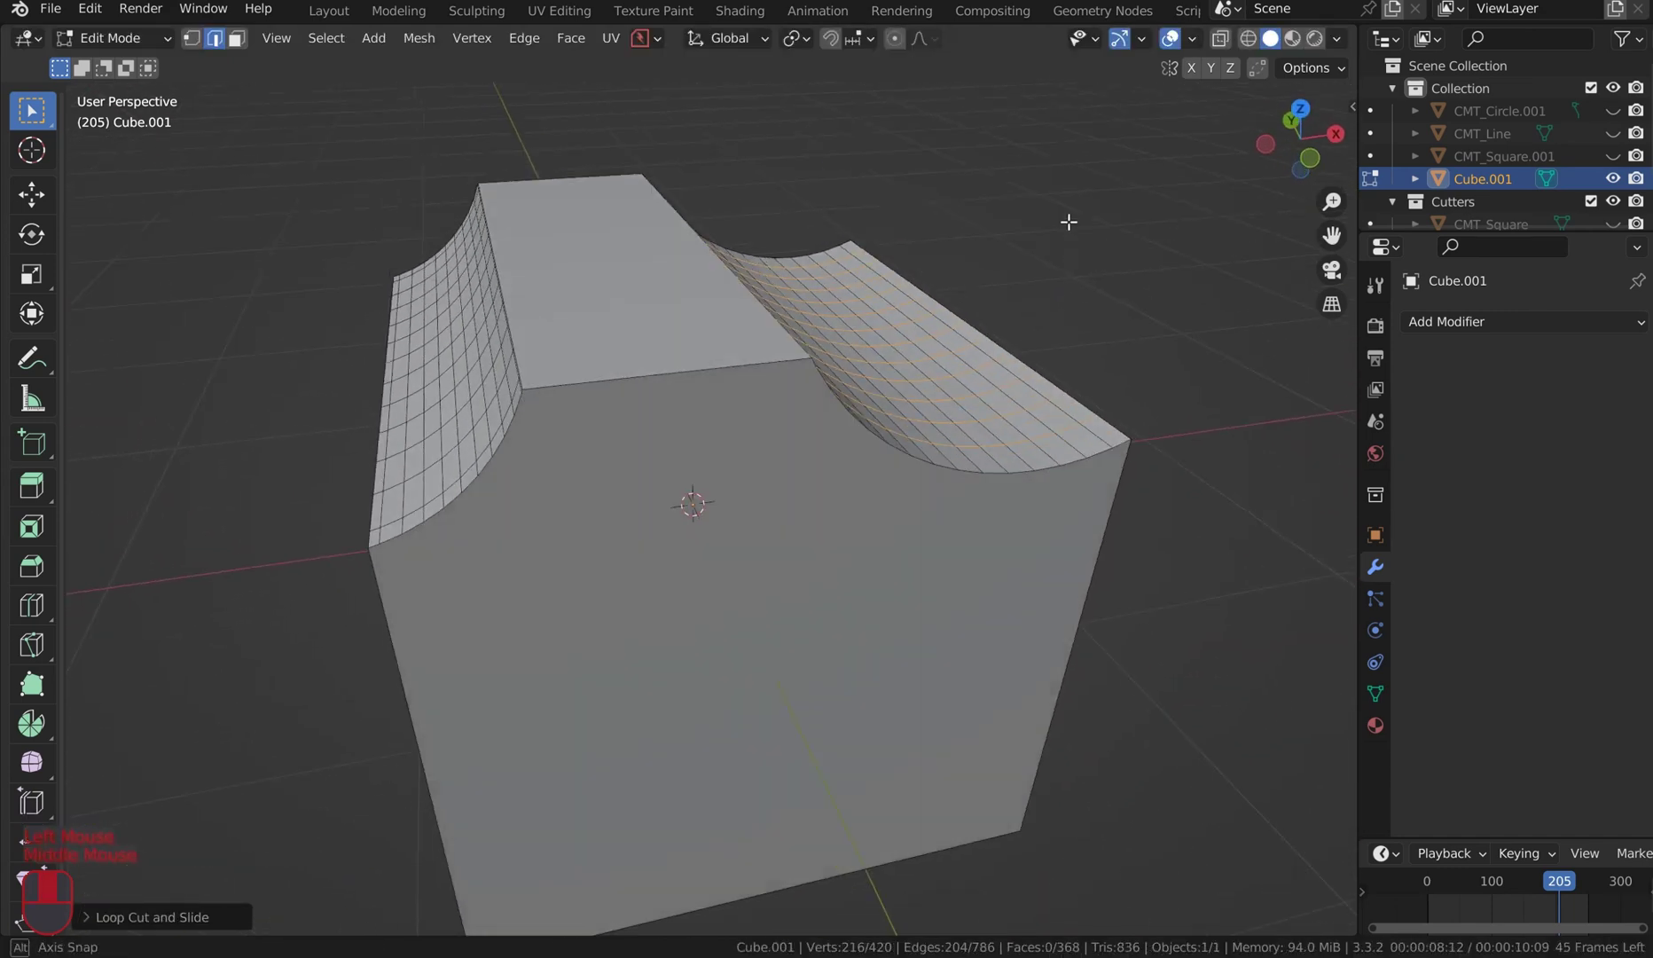
pyautogui.moveTo(930, 372); pyautogui.dragTo(753, 195, button='middle')
pyautogui.moveTo(735, 258); pyautogui.dragTo(782, 210, button='middle')
# - From front view, restart Carver on Cube.001 in Difference mode and show its shortcut help
pyautogui.press('KP_1')
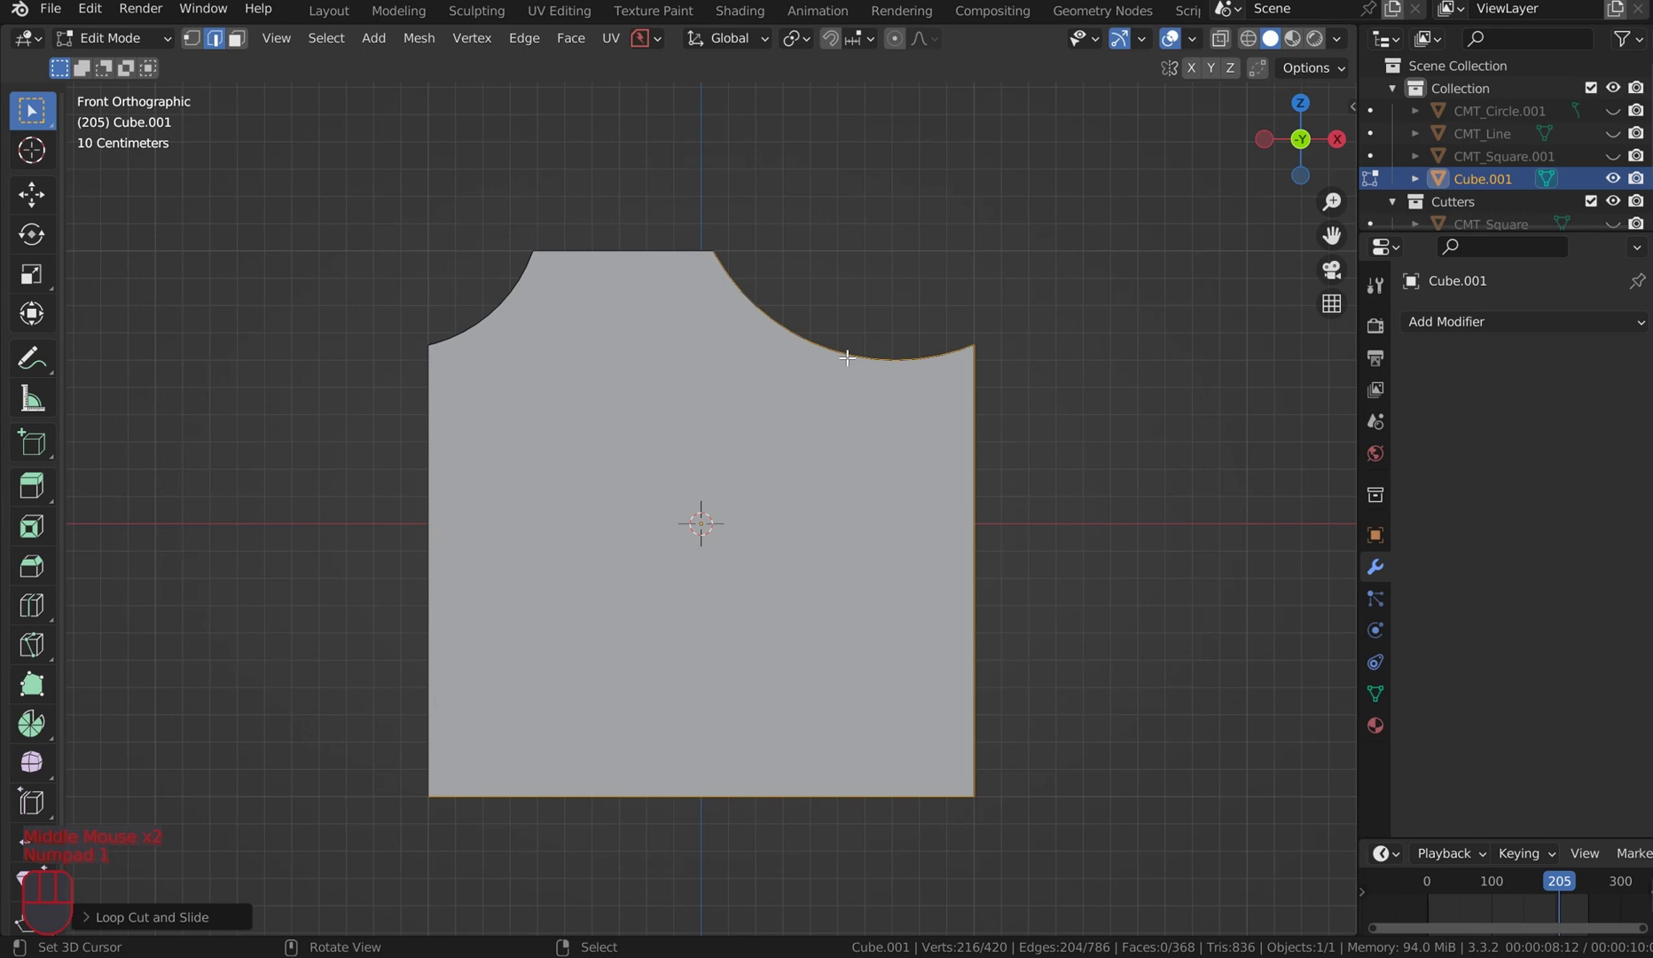
pyautogui.hotkey('ctrl', 'shift', 'x')
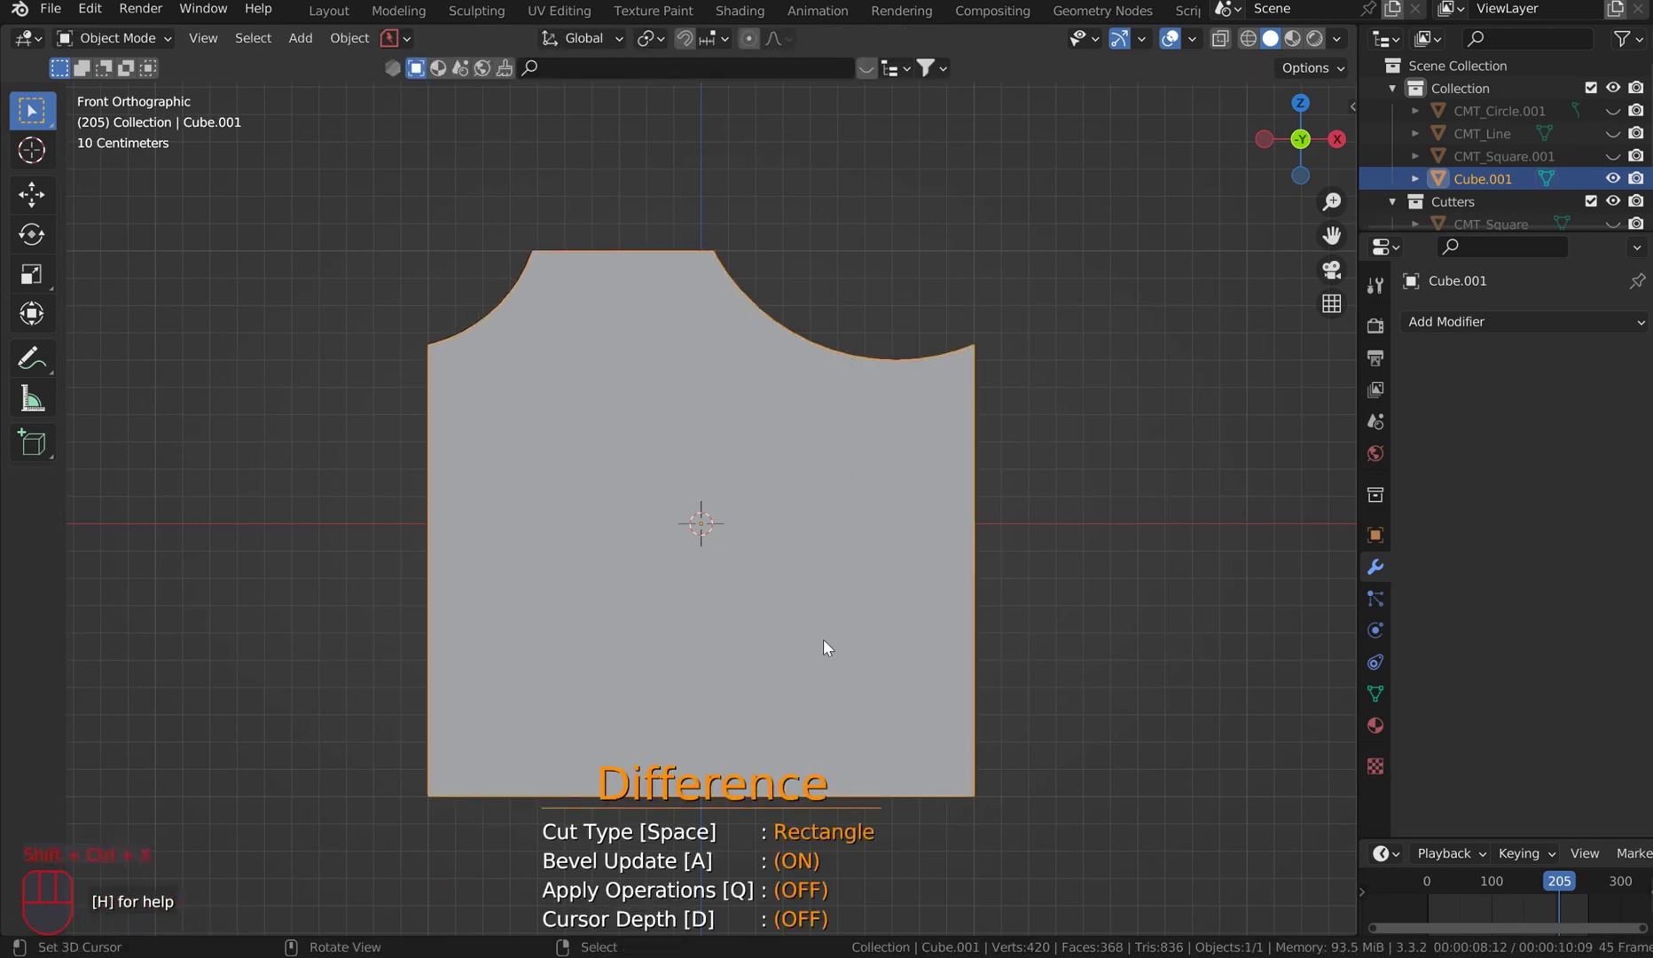
pyautogui.press('h')
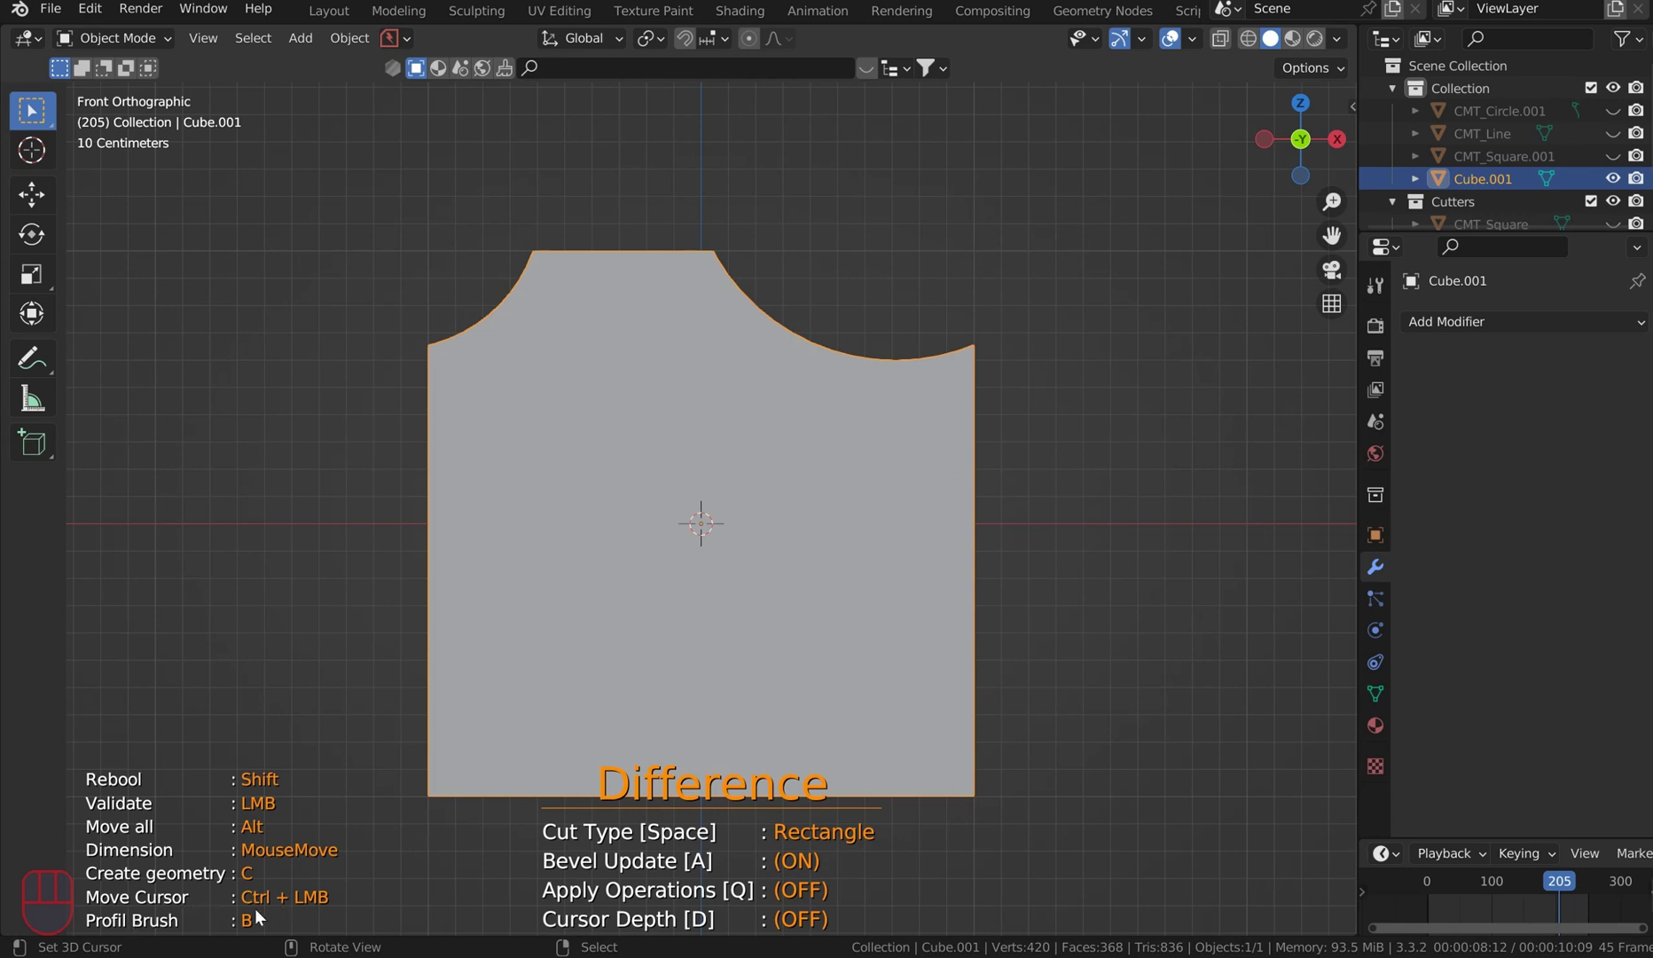
# - Switch Carver to the Profil Brush, scale it down, and set its profile to an octagon
pyautogui.press('b')
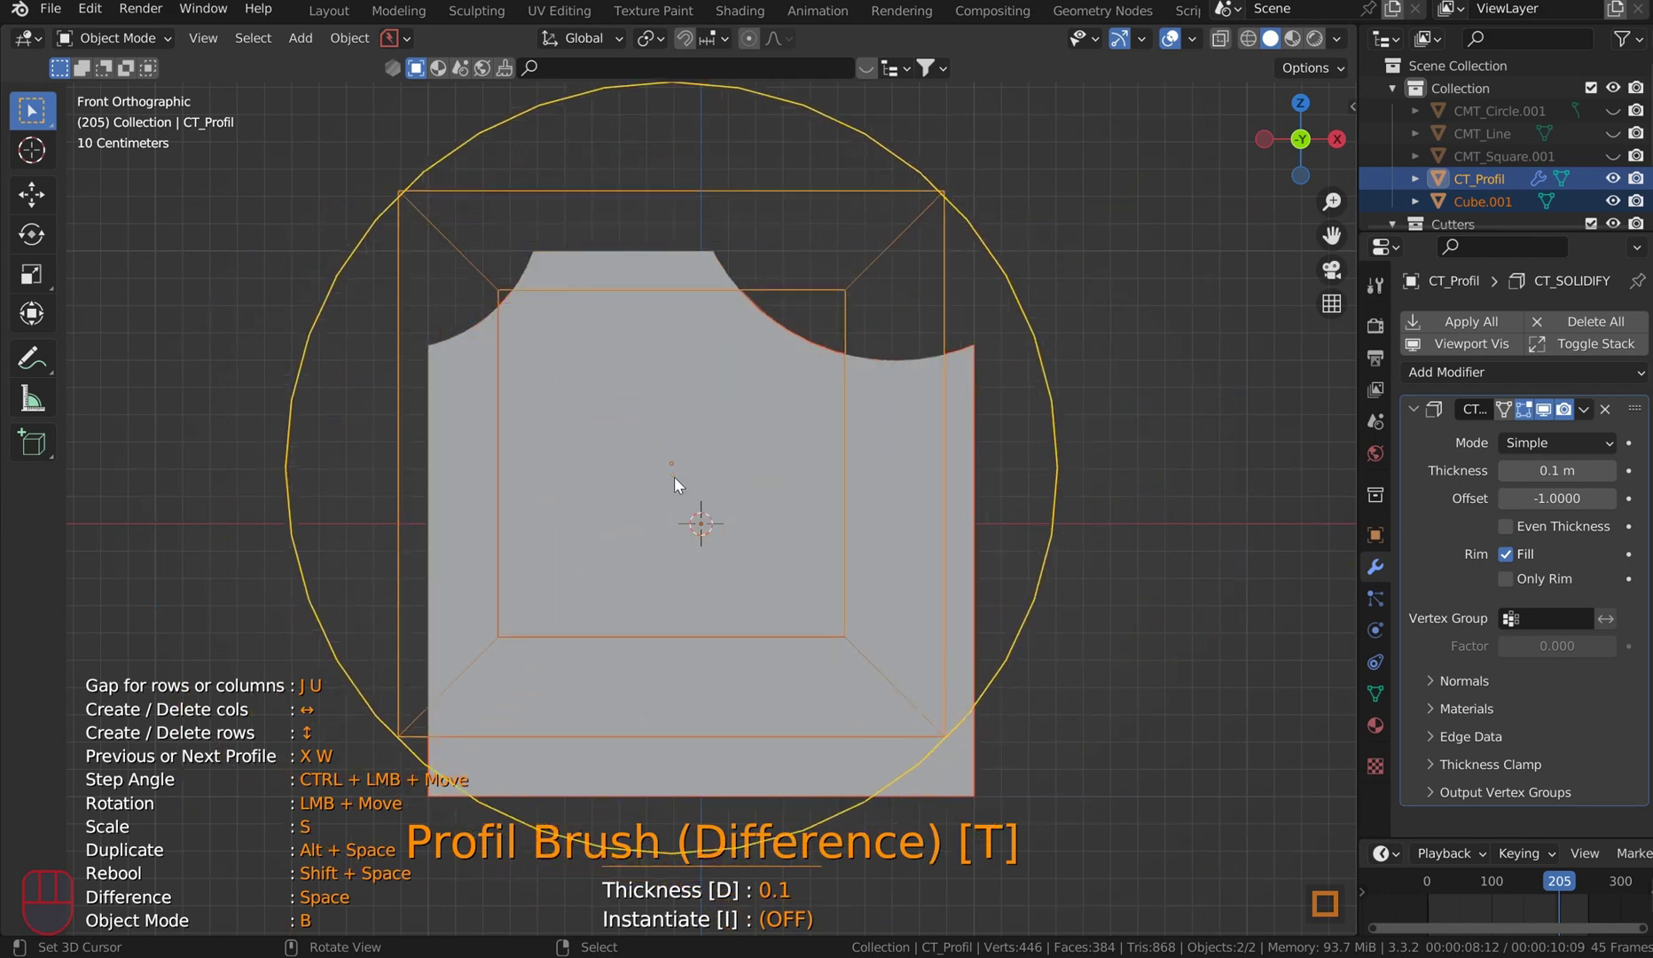
pyautogui.moveTo(685, 491); pyautogui.dragTo(928, 564, button='middle')
pyautogui.scroll(-3, 887, 567)
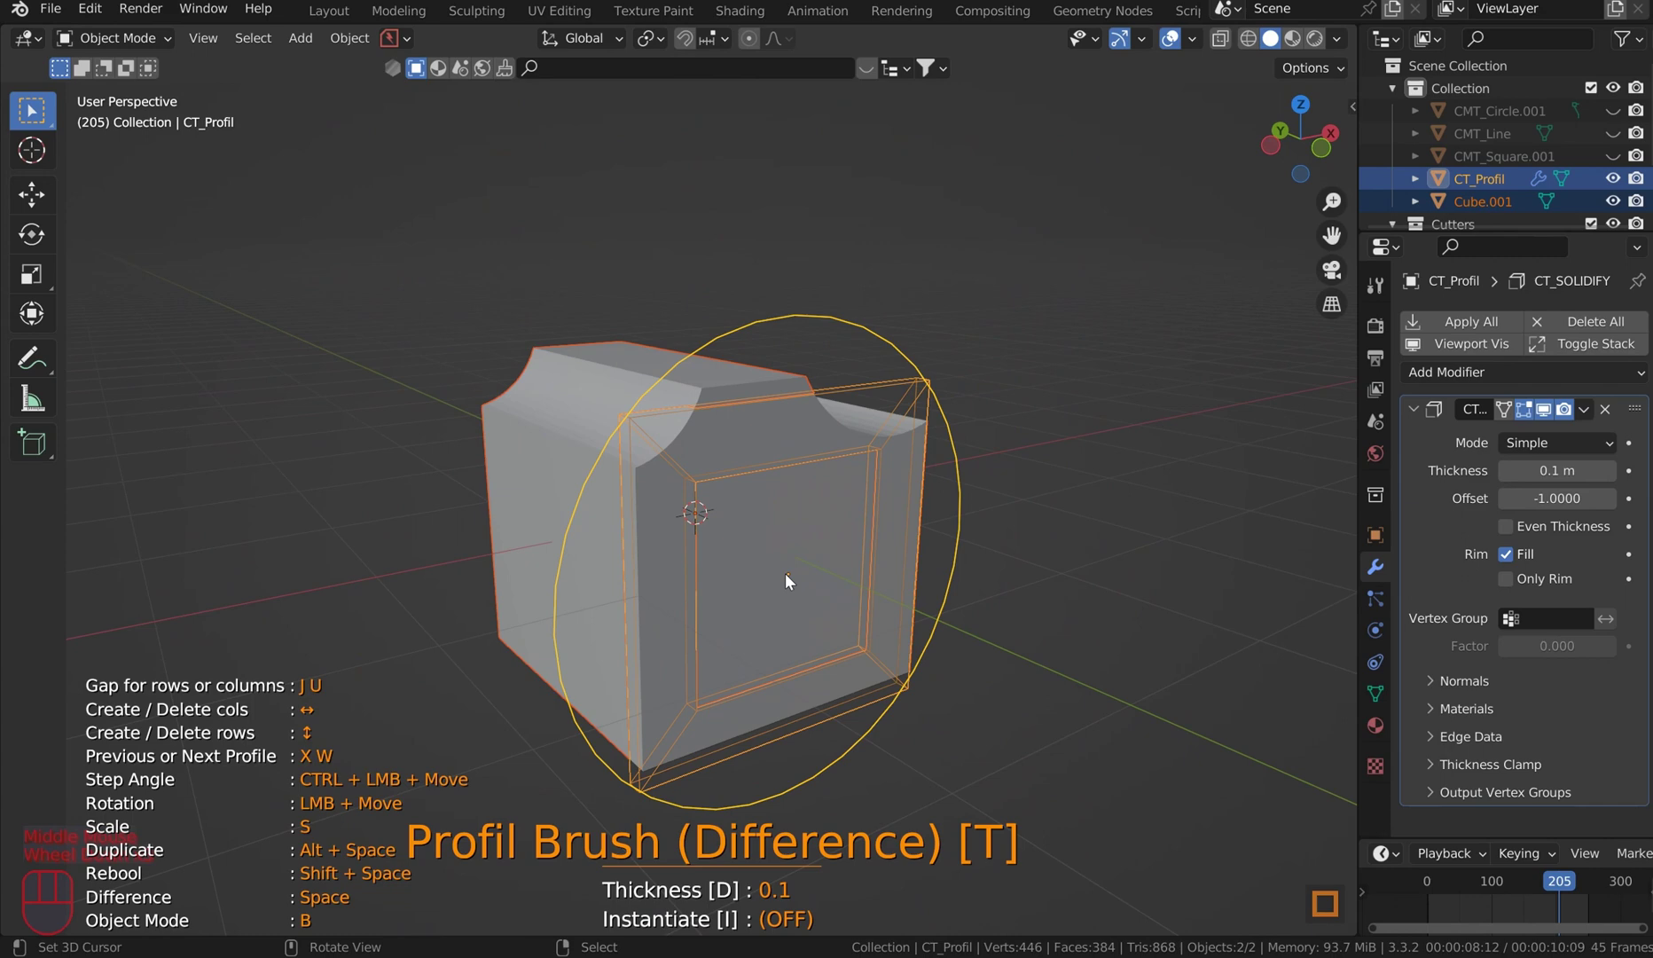
pyautogui.press('s')
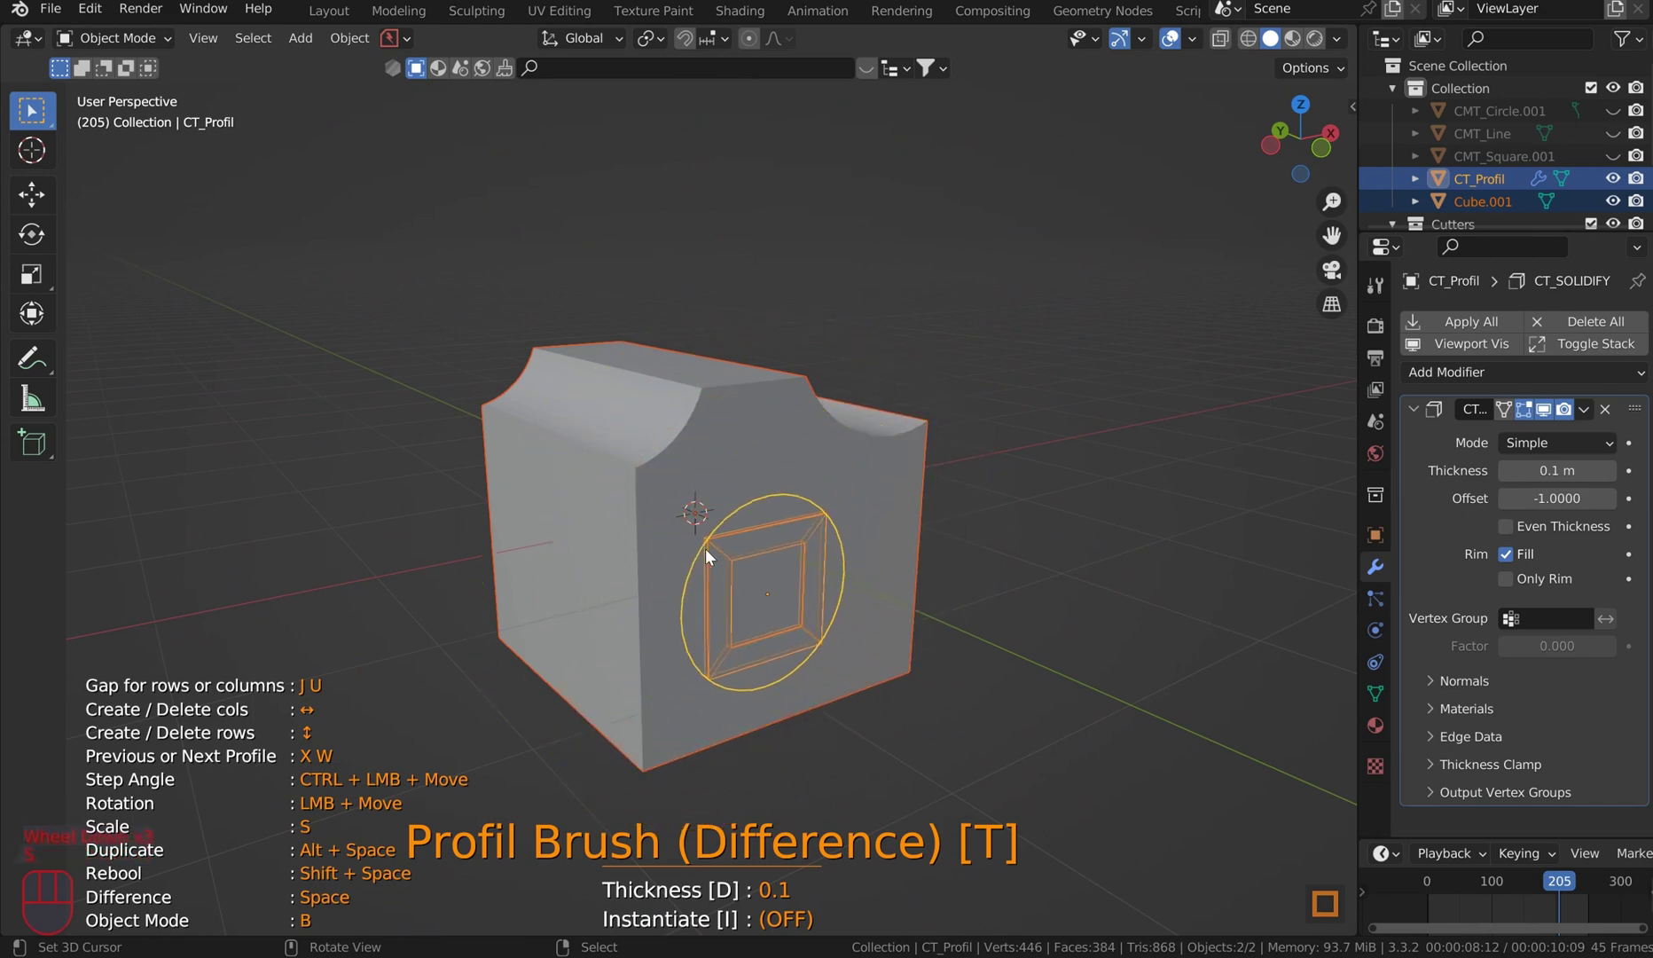
pyautogui.click(688, 534)
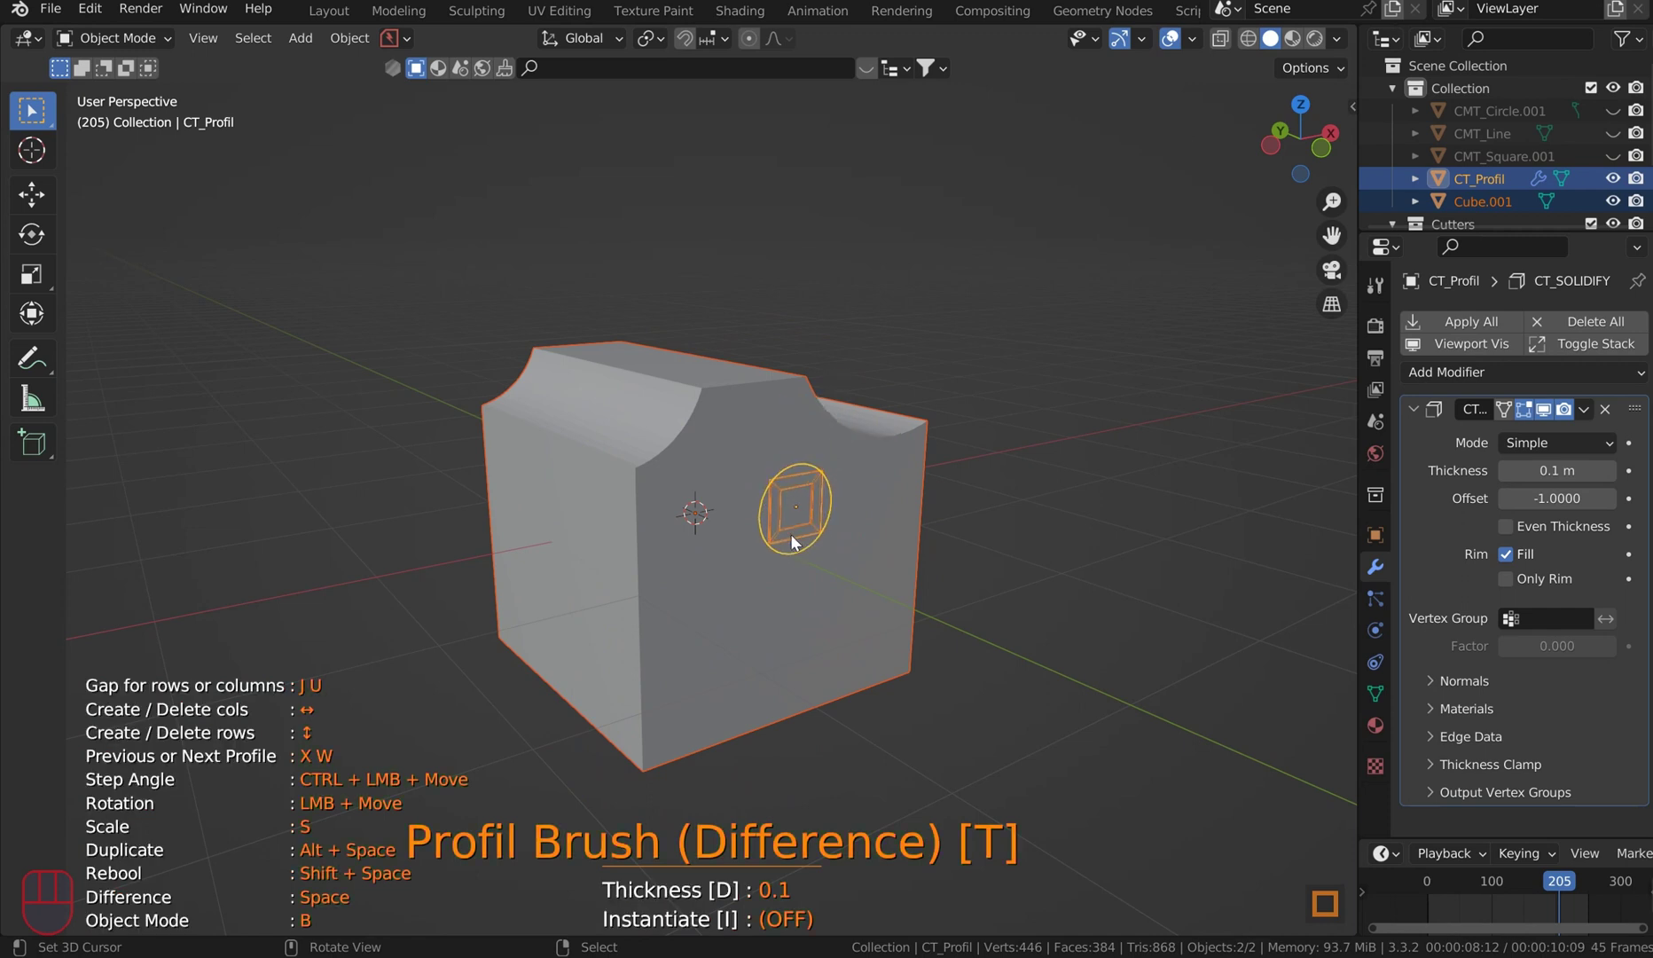
pyautogui.scroll(2, 785, 545)
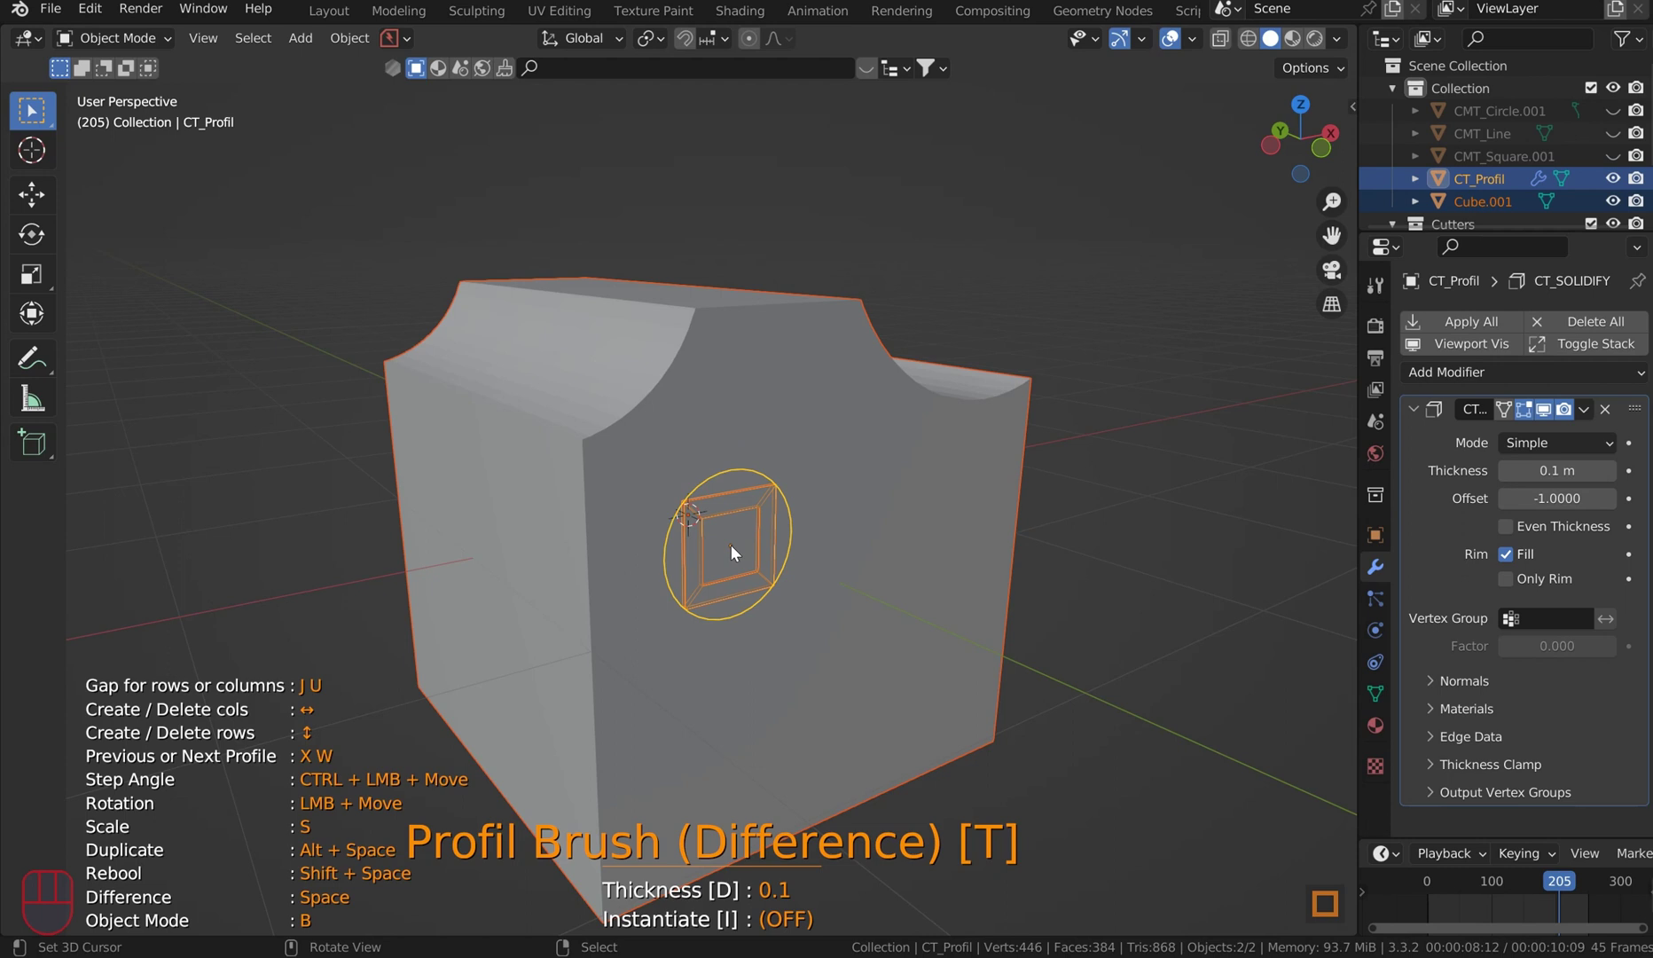
pyautogui.click(728, 538)
pyautogui.press('w')
pyautogui.press('w')
pyautogui.press('w')
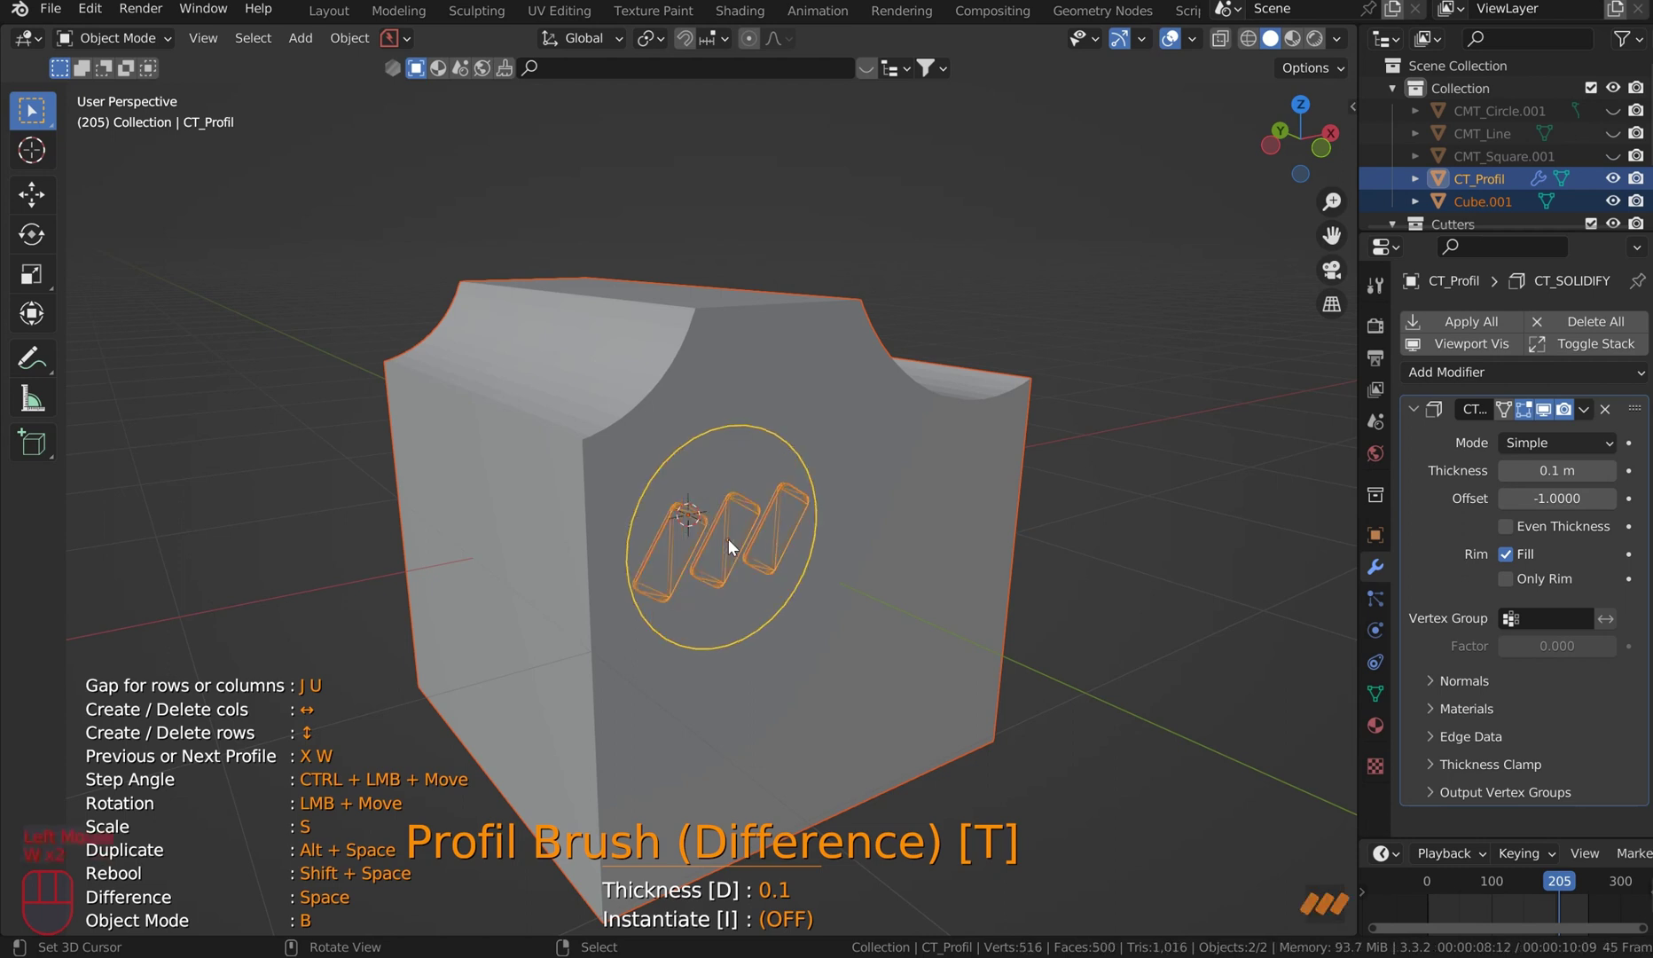
pyautogui.press('w')
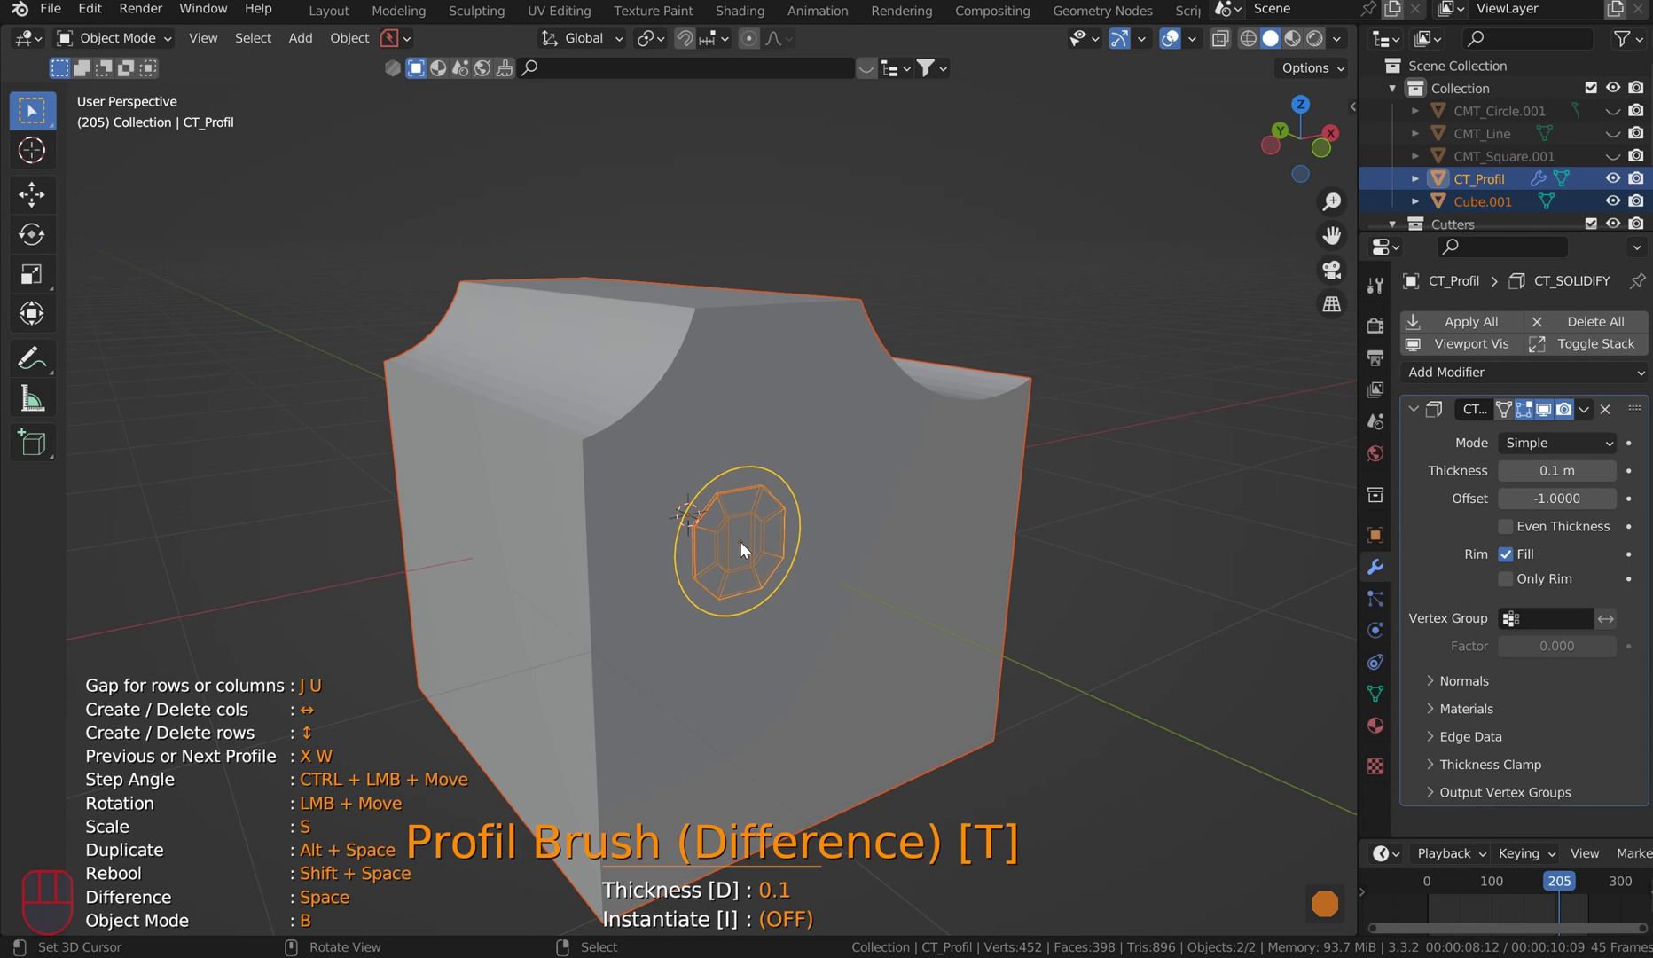
# - Set cutter thickness to 0.64 m and cut an octagonal hole into the front face
pyautogui.press('d')
pyautogui.click(756, 552)
pyautogui.press('space')
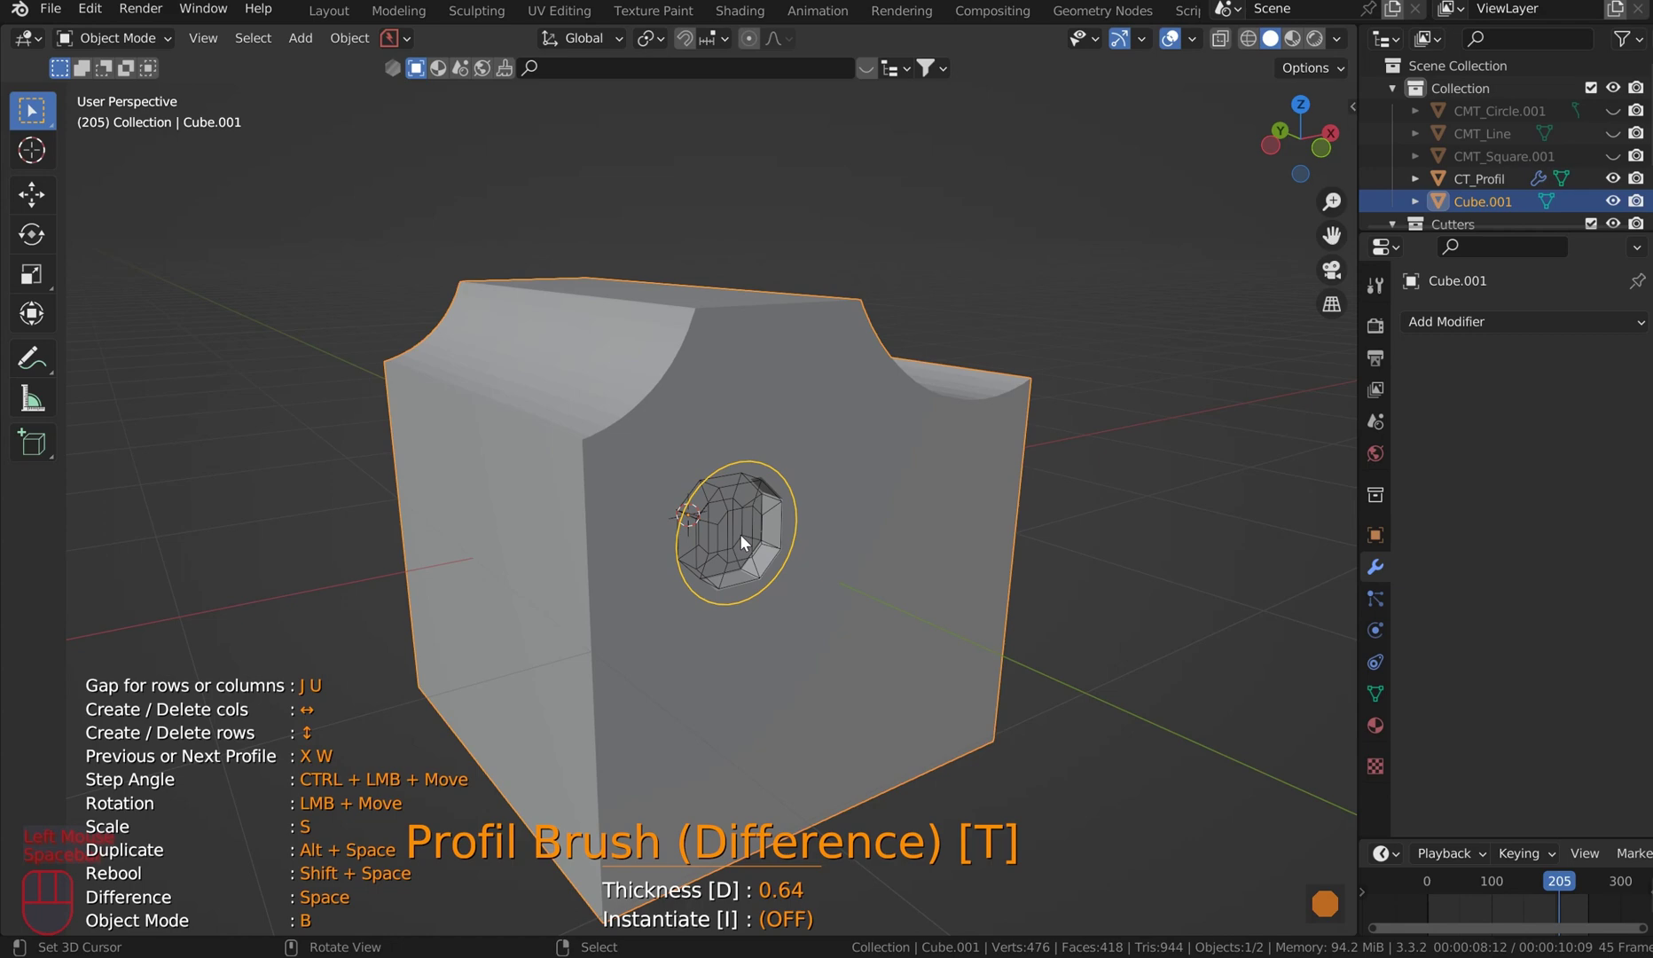
pyautogui.moveTo(780, 413)
pyautogui.mouseDown(button='middle')
pyautogui.moveTo(695, 322)
pyautogui.moveTo(821, 388)
pyautogui.moveTo(942, 515)
pyautogui.moveTo(904, 535)
pyautogui.mouseUp(button='middle')
pyautogui.scroll(2, 903, 536)
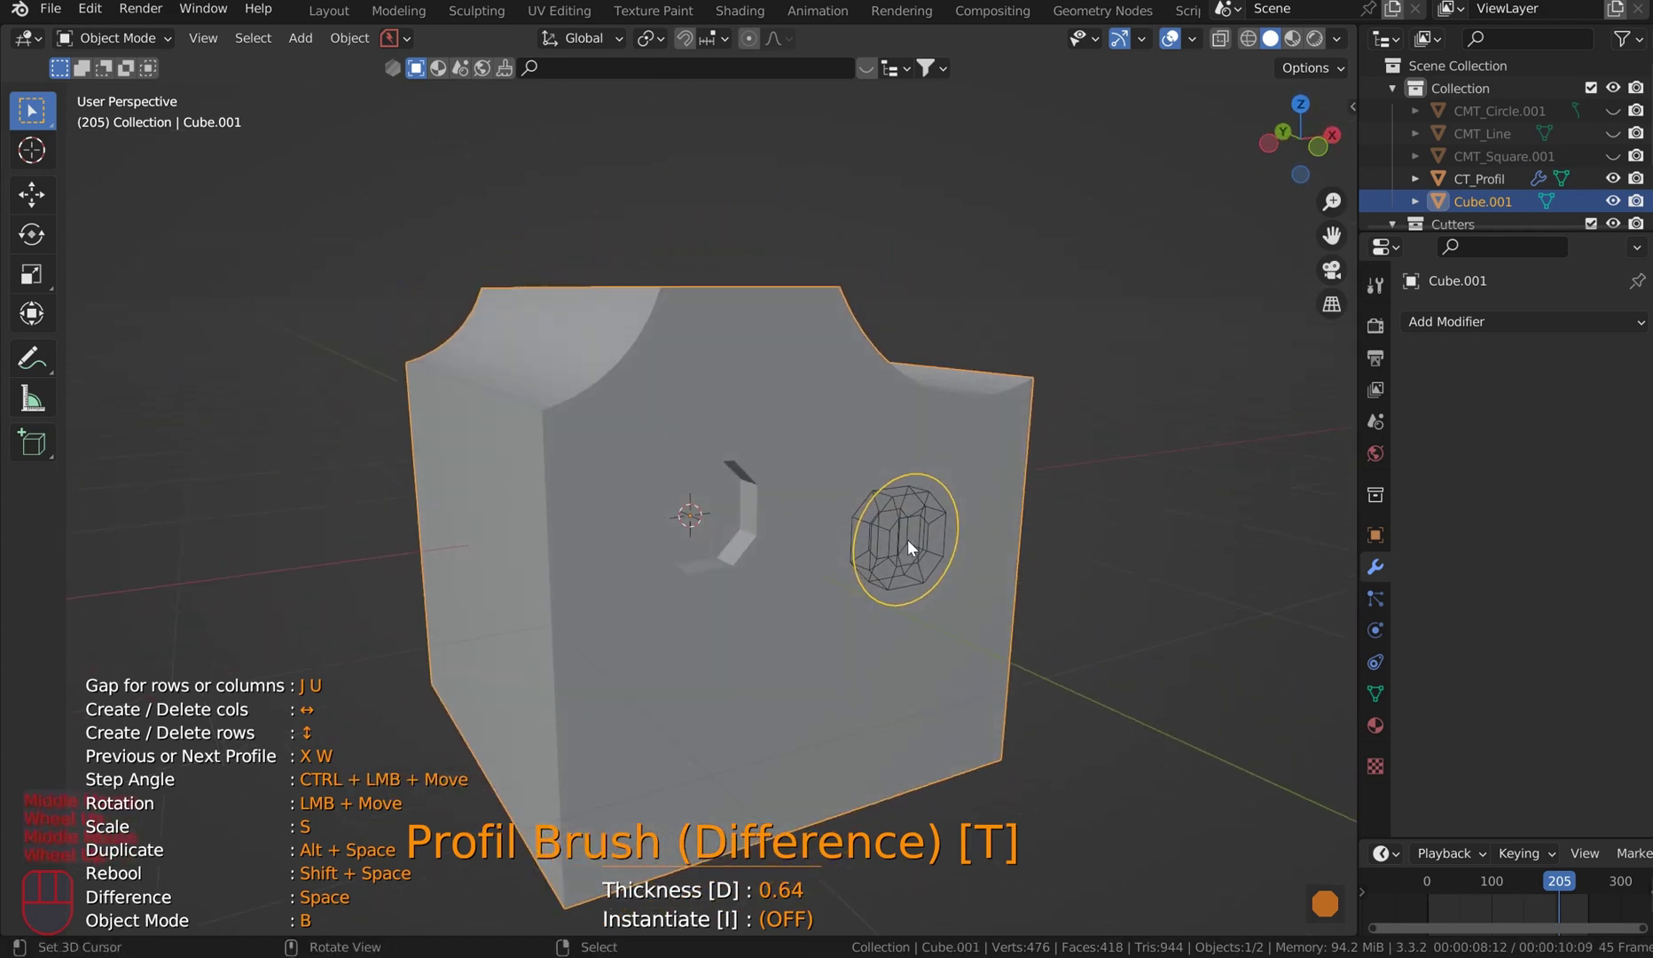
# - Duplicate the brush into a shrunken 2×2 grid and cut the small octagon cluster
pyautogui.press('Right')
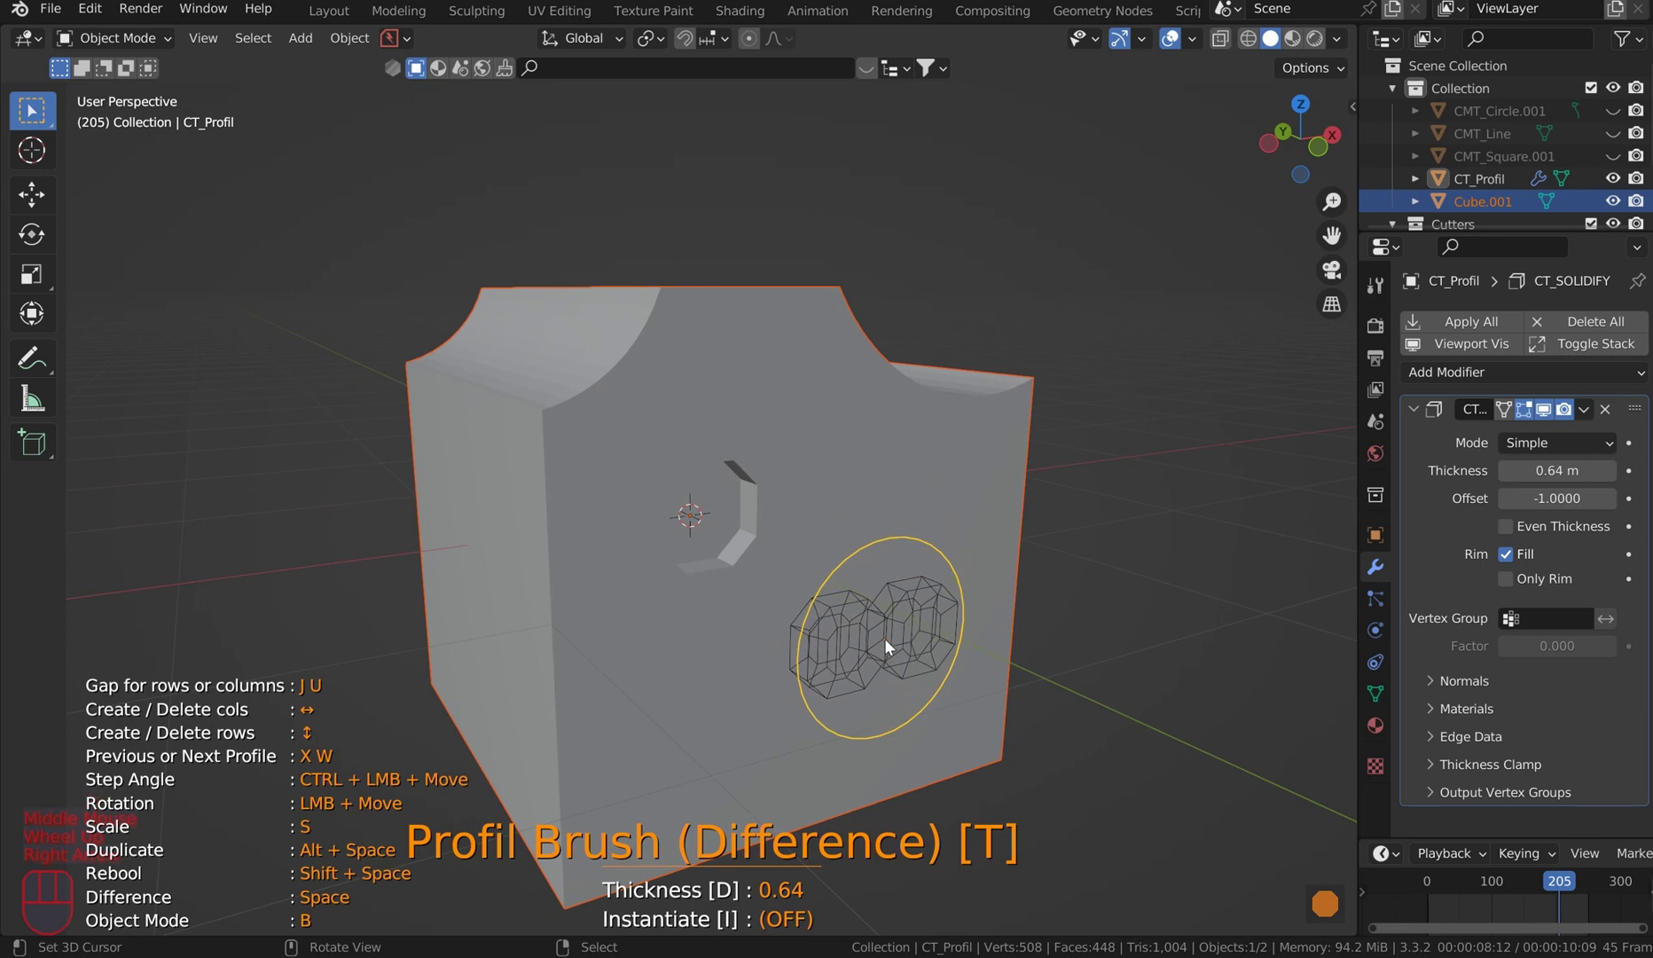
pyautogui.press('Up')
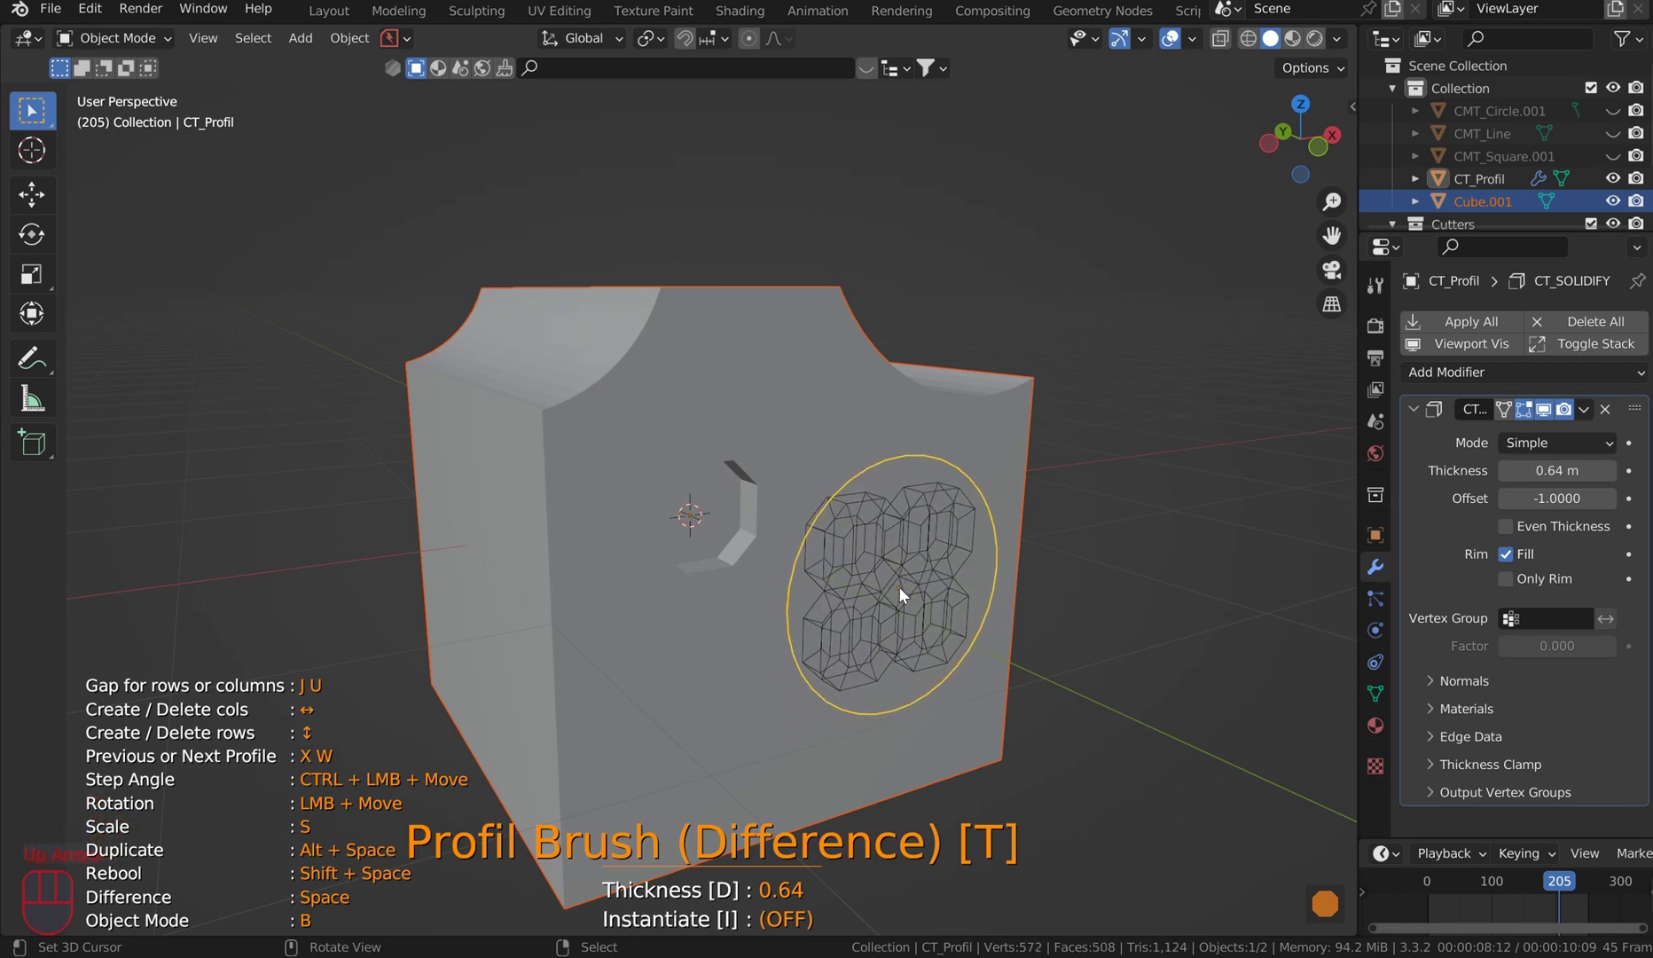
pyautogui.press('s')
pyautogui.click(882, 529)
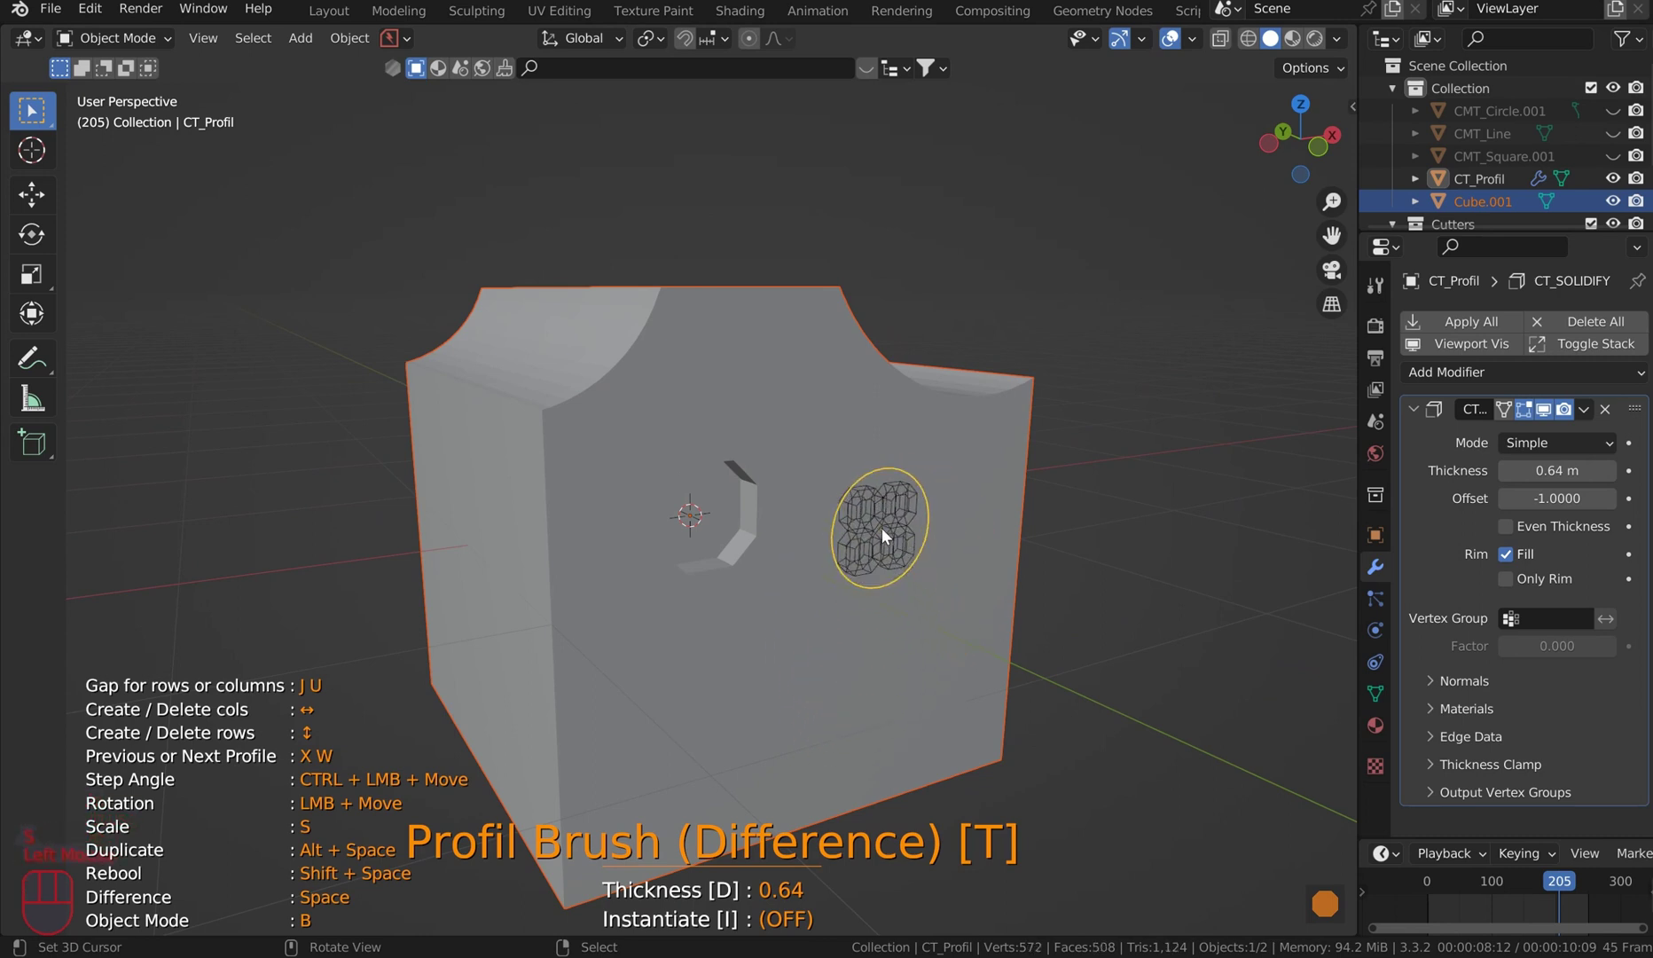
pyautogui.moveTo(1005, 513)
pyautogui.mouseDown(button='middle')
pyautogui.moveTo(935, 474)
pyautogui.moveTo(1425, 82)
pyautogui.mouseUp(button='middle')
pyautogui.keyDown('ctrl'); pyautogui.keyDown('shift'); pyautogui.moveTo(727, 444); pyautogui.dragTo(643, 452, button='middle'); pyautogui.keyUp('shift'); pyautogui.keyUp('ctrl')
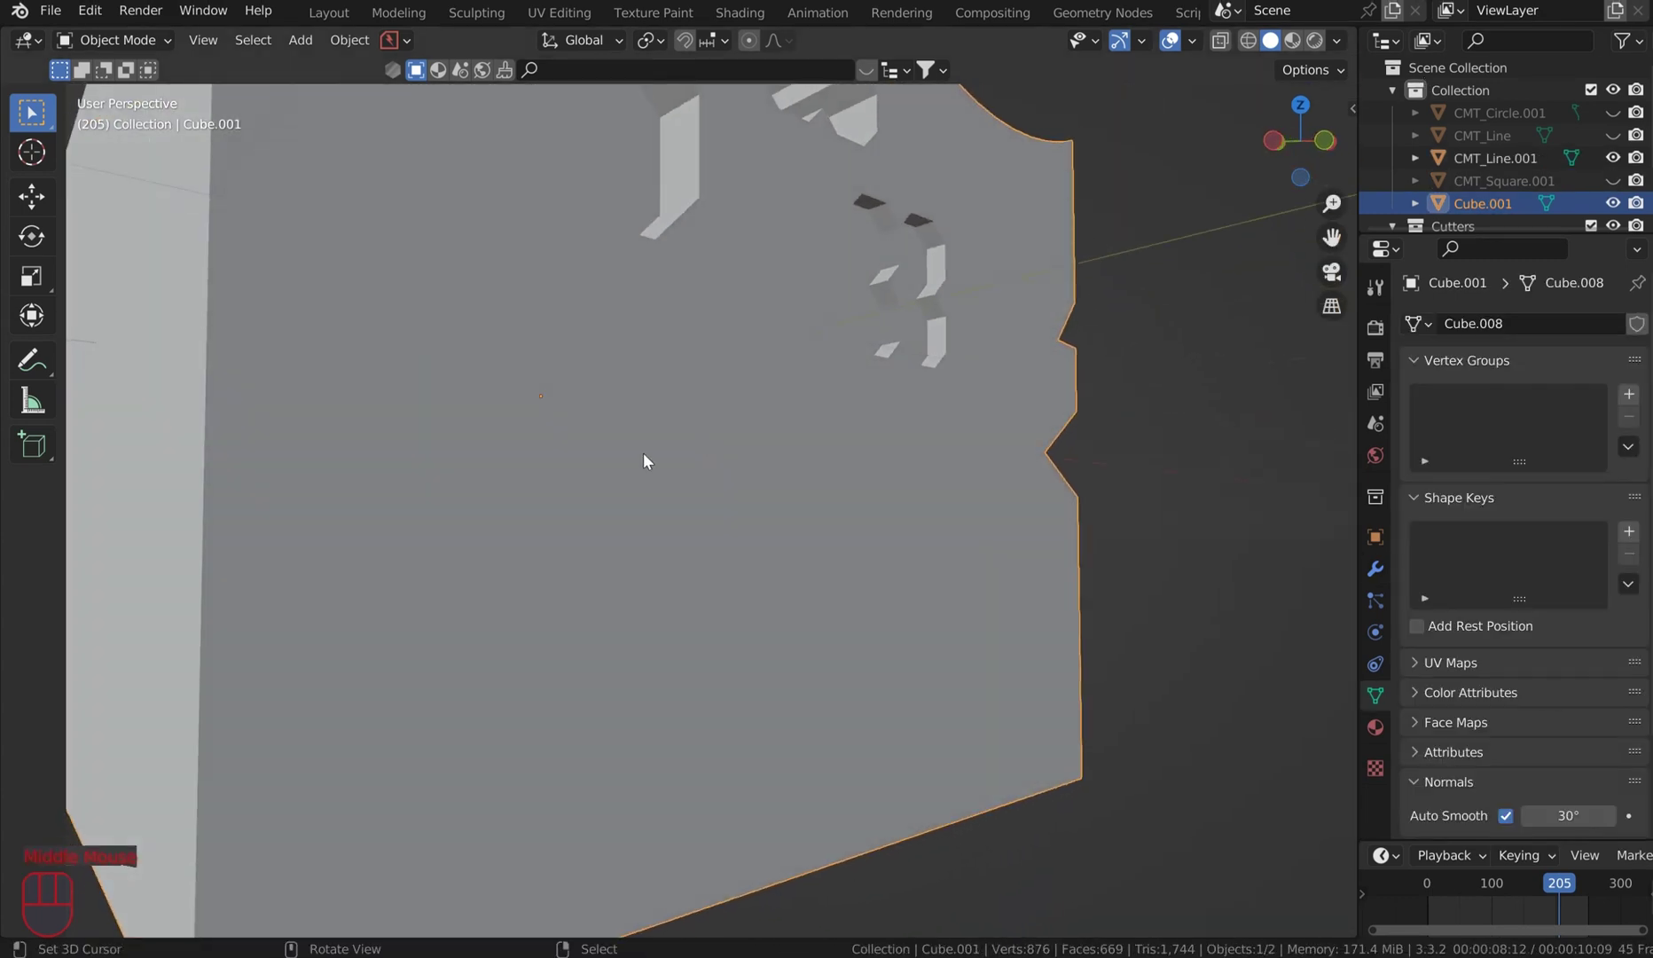
pyautogui.hotkey('ctrl', 'shift', 'x')
pyautogui.press('space')
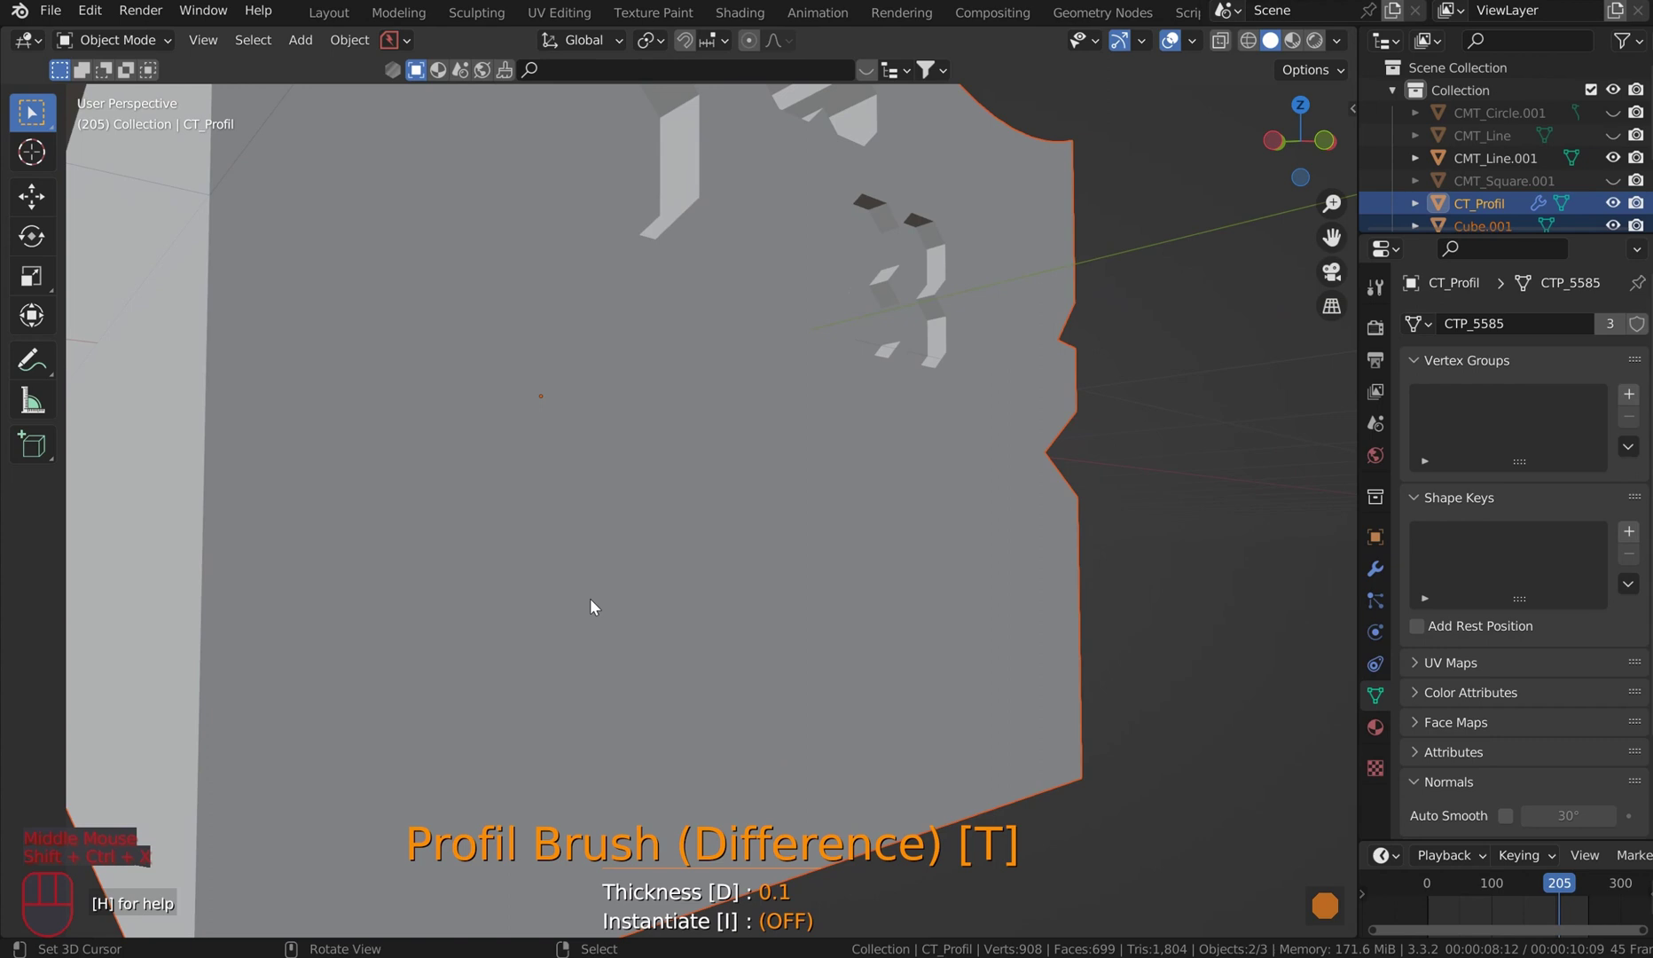
pyautogui.click(574, 568)
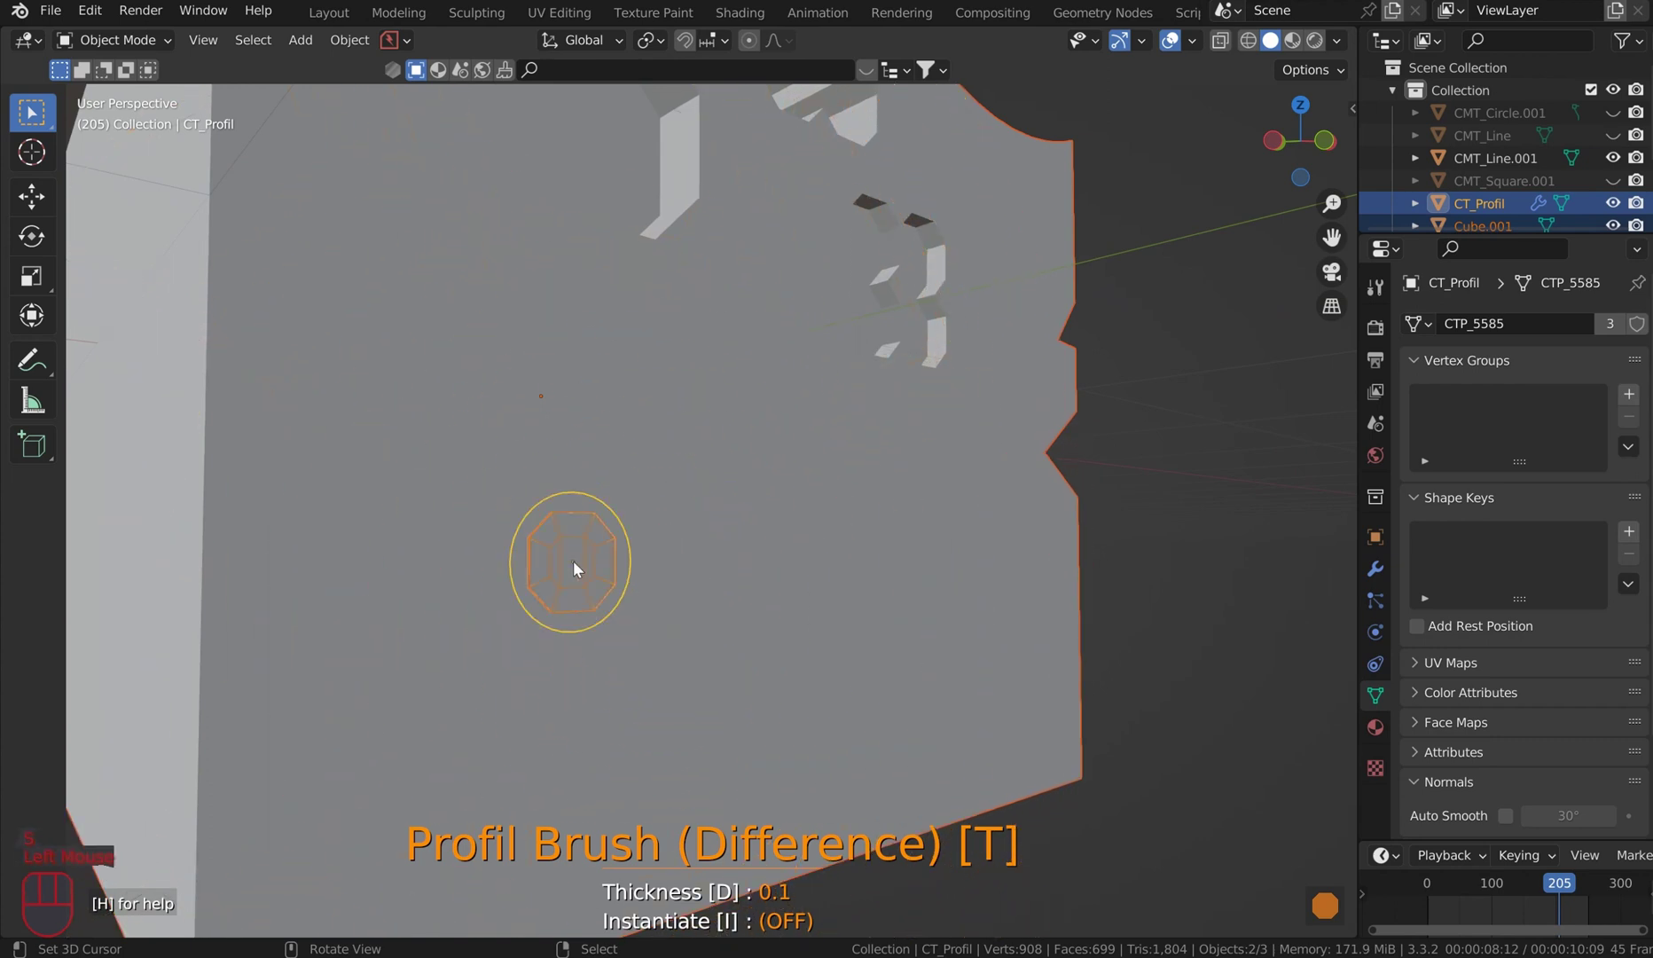
pyautogui.press('Up')
pyautogui.press('Right')
pyautogui.press('Up')
pyautogui.press('Right')
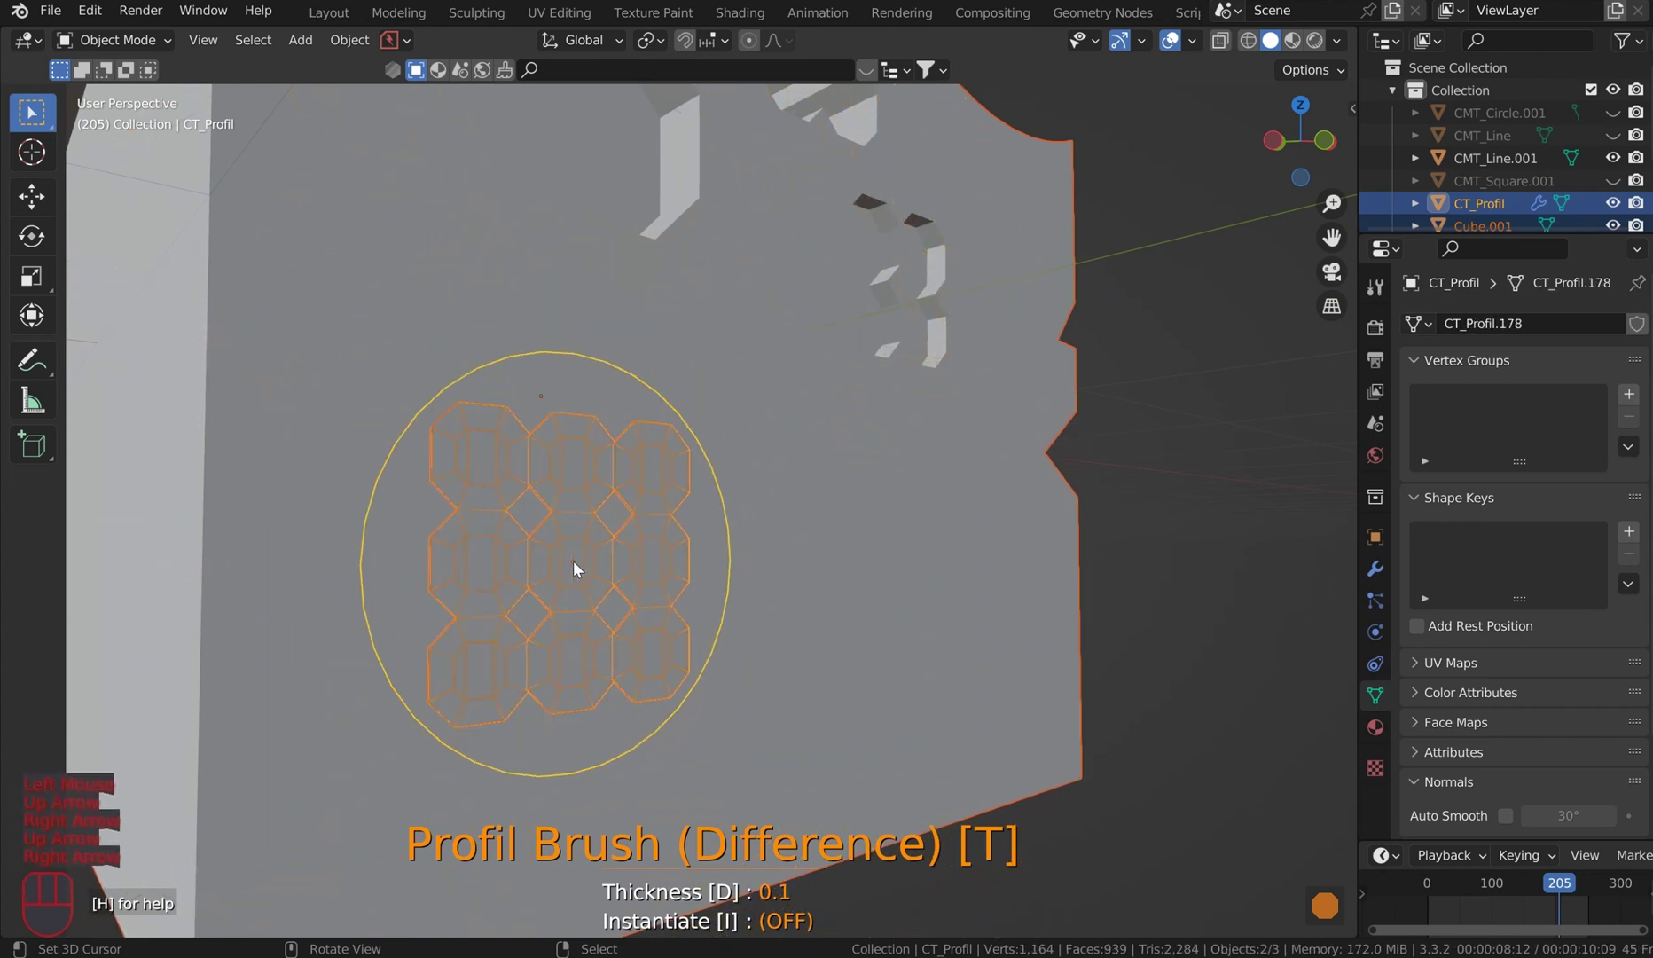
pyautogui.press('Up')
pyautogui.press('Right')
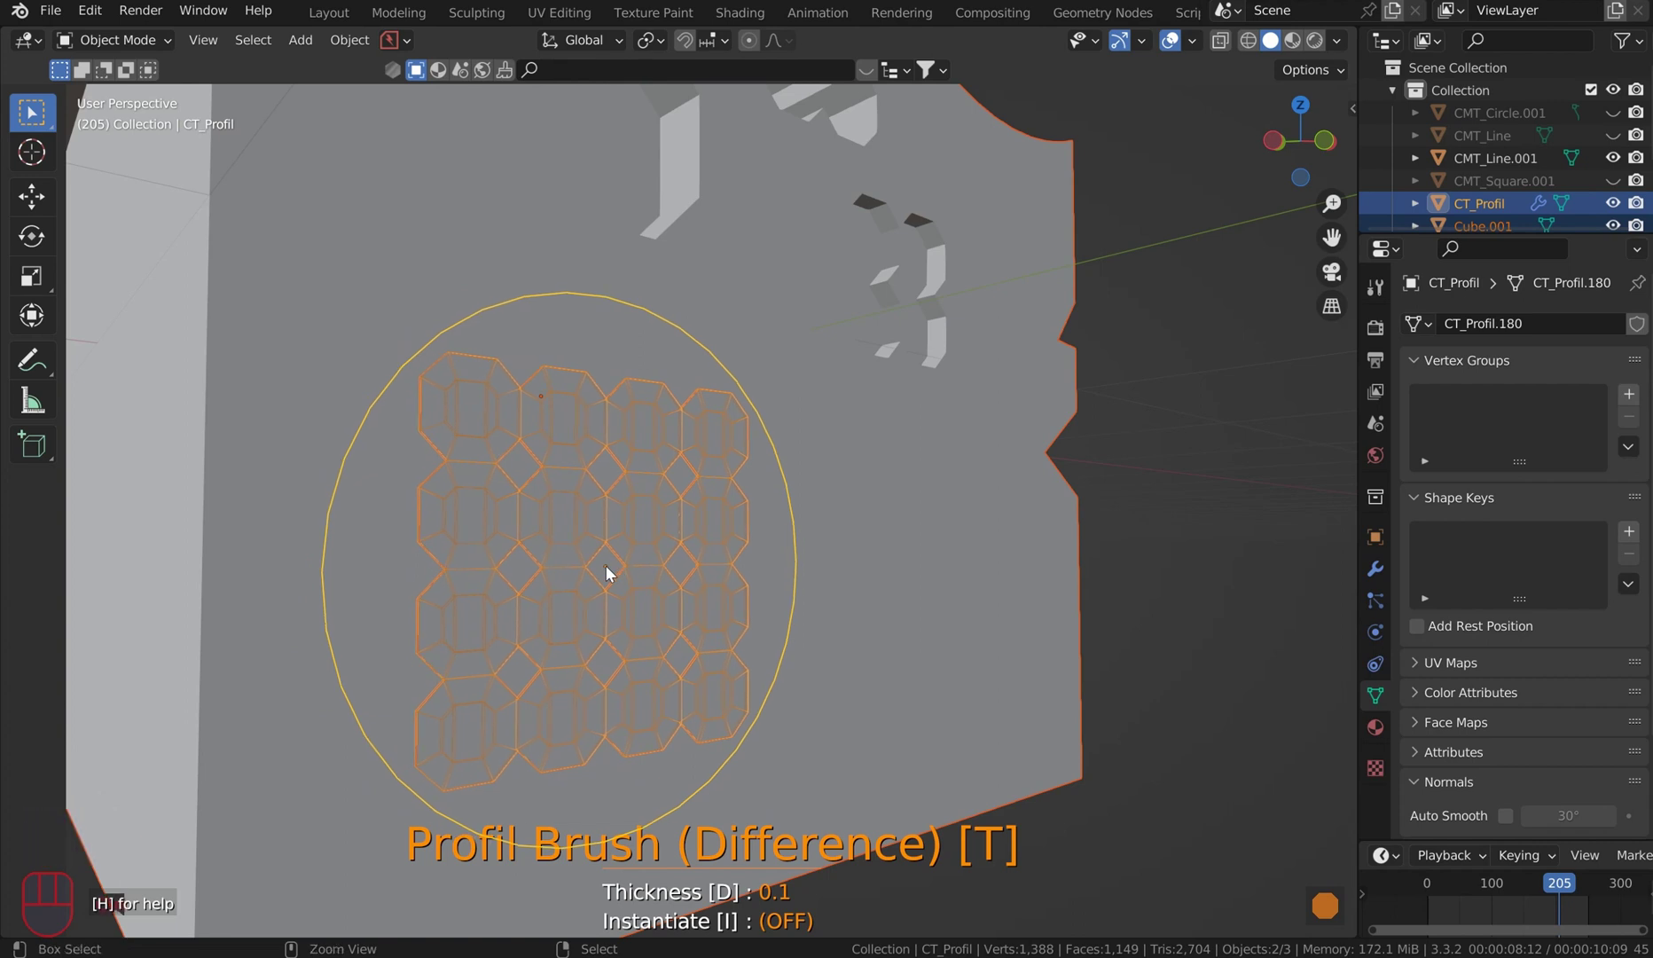
# - Rotate and re-centre the octagon honeycomb pattern over the cube's front wall
pyautogui.moveTo(605, 564)
pyautogui.keyDown('ctrl'); pyautogui.mouseDown()
pyautogui.moveTo(584, 510)
pyautogui.moveTo(595, 472)
pyautogui.moveTo(641, 436)
pyautogui.mouseUp(); pyautogui.keyUp('ctrl')
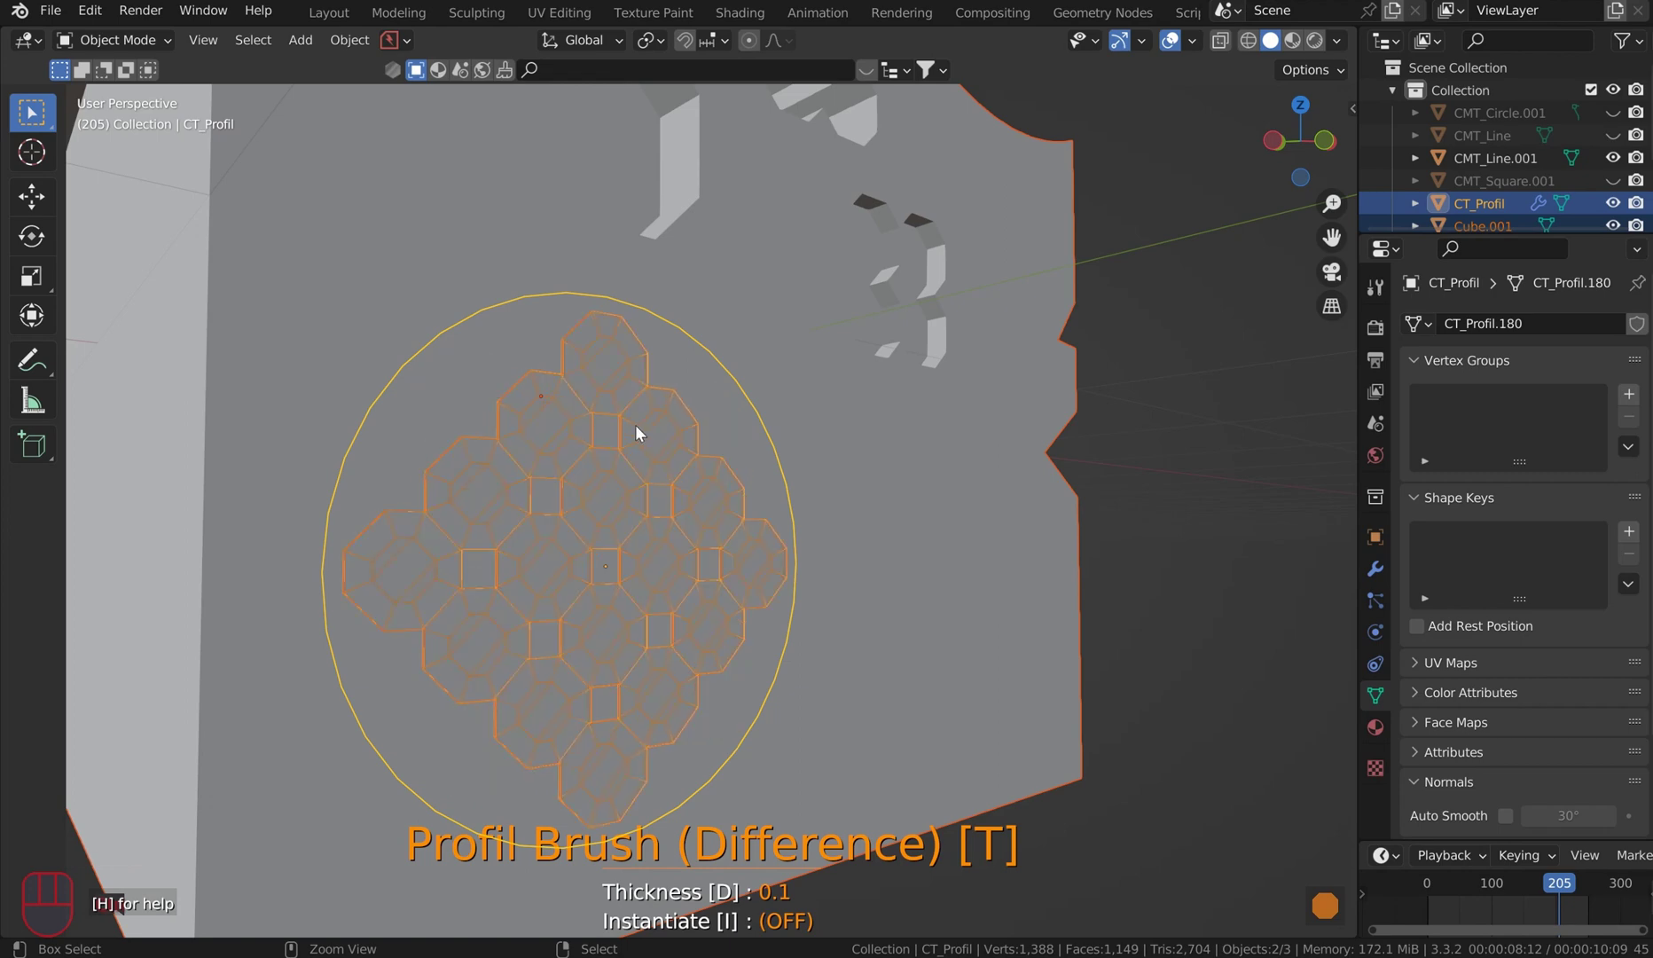
pyautogui.keyDown('ctrl'); pyautogui.scroll(2, 635, 425); pyautogui.keyUp('ctrl')
pyautogui.click(621, 551)
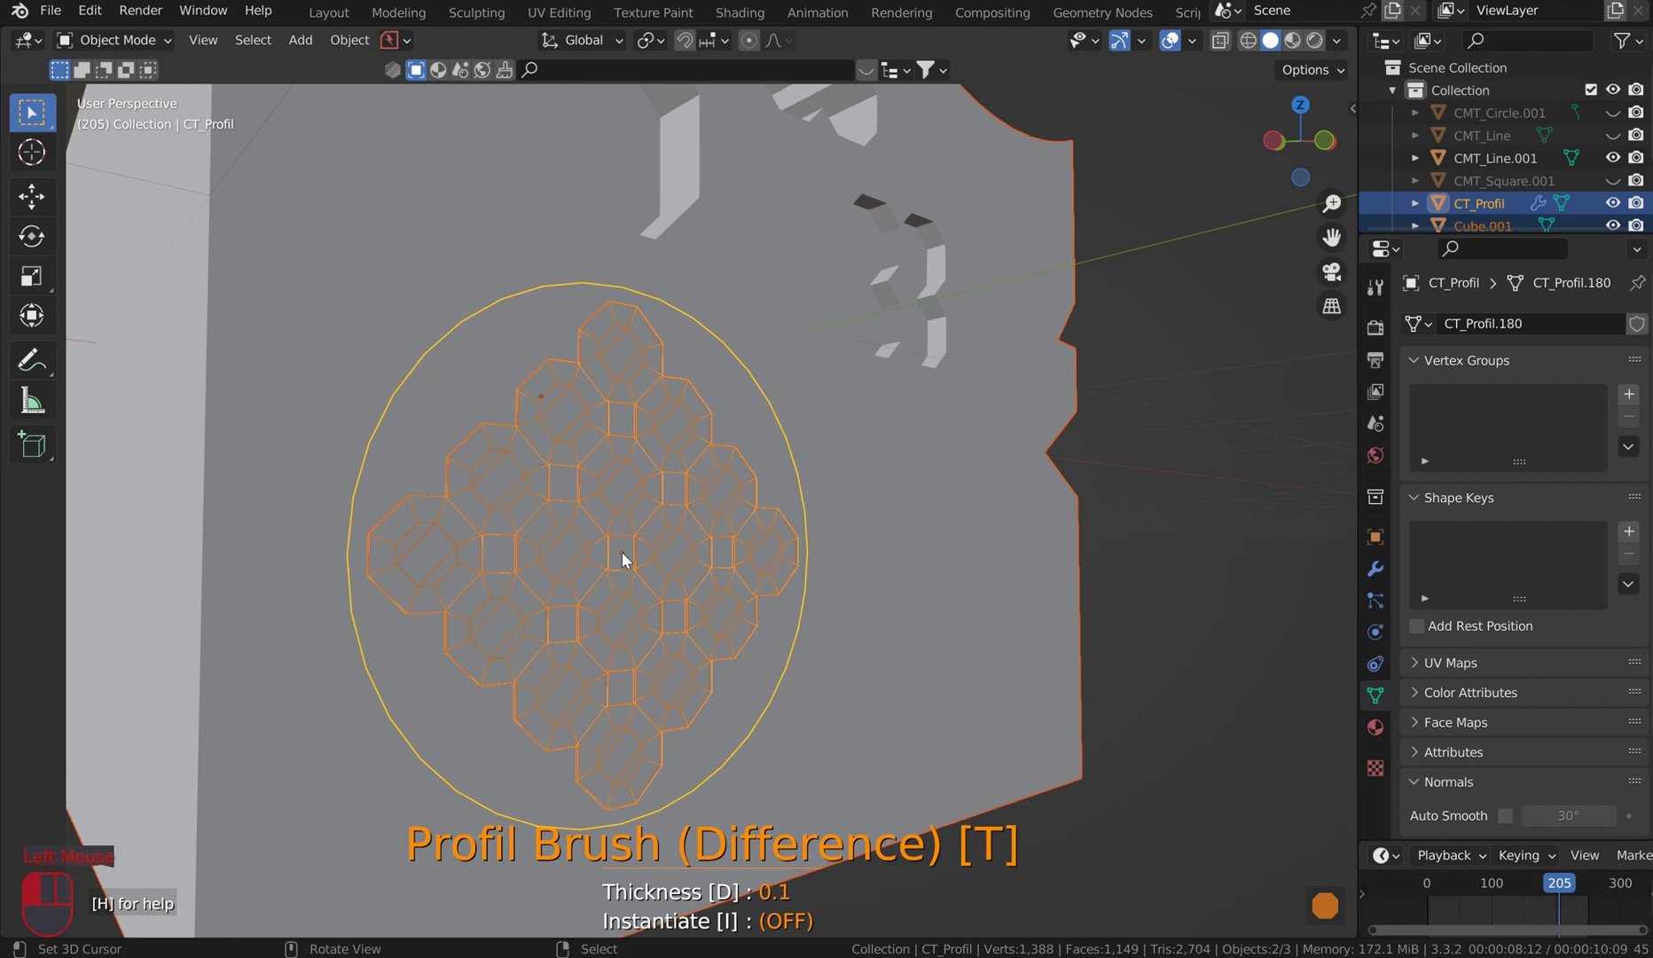
pyautogui.scroll(3, 614, 545)
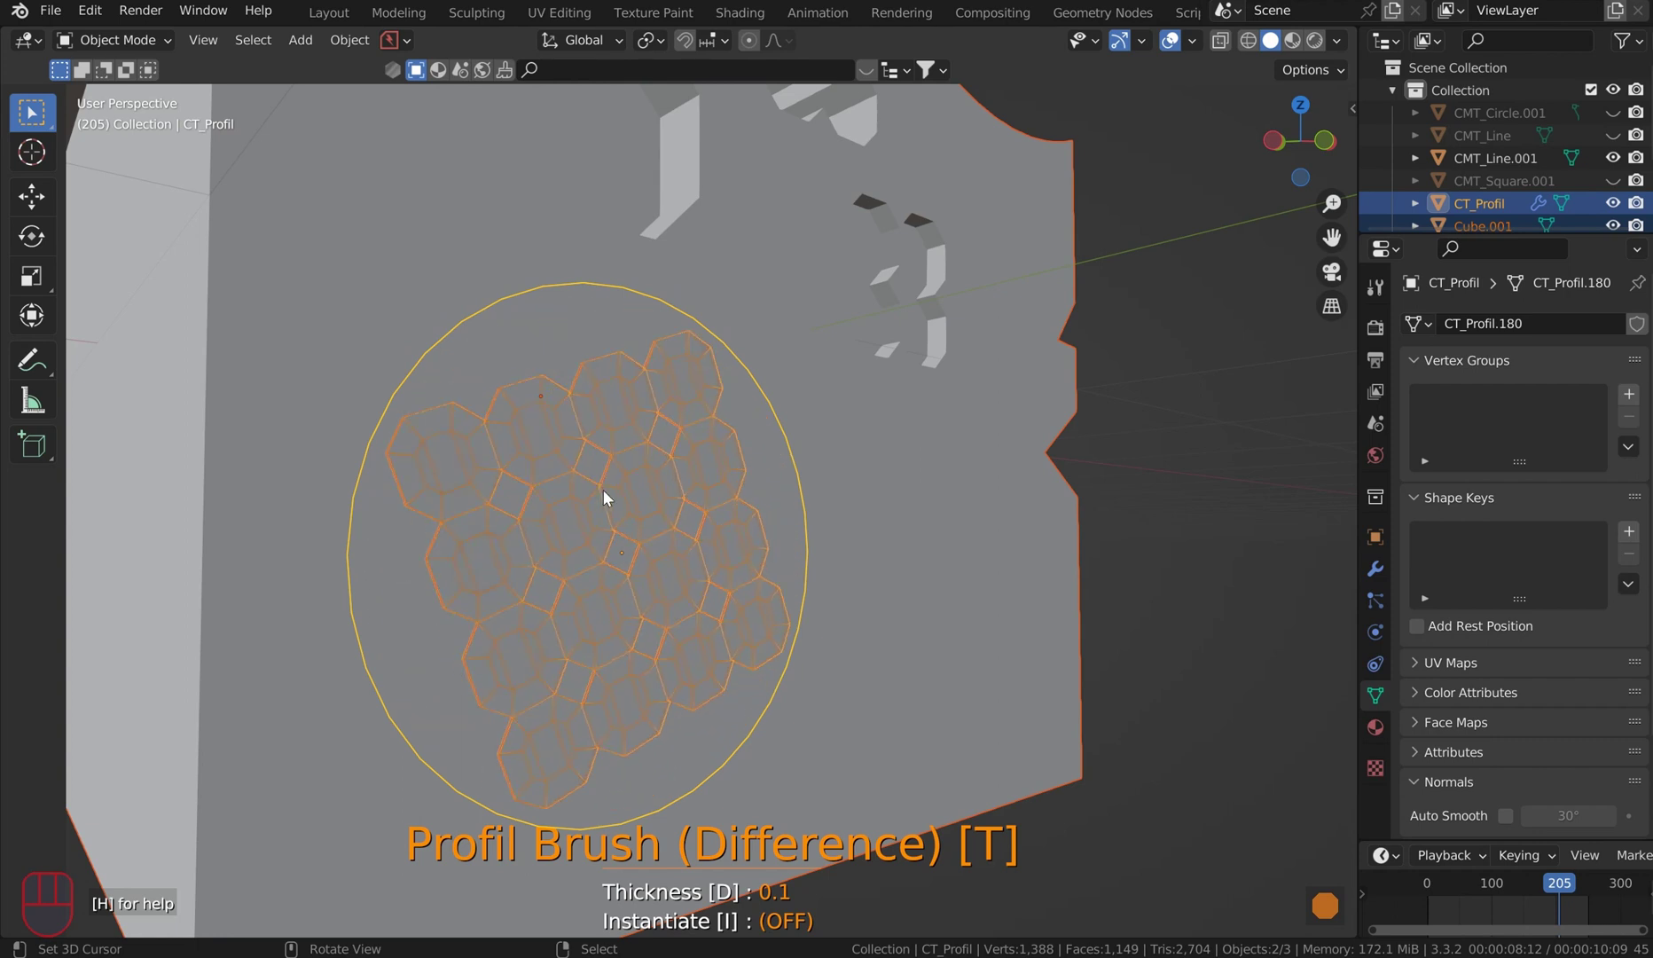
pyautogui.click(602, 494)
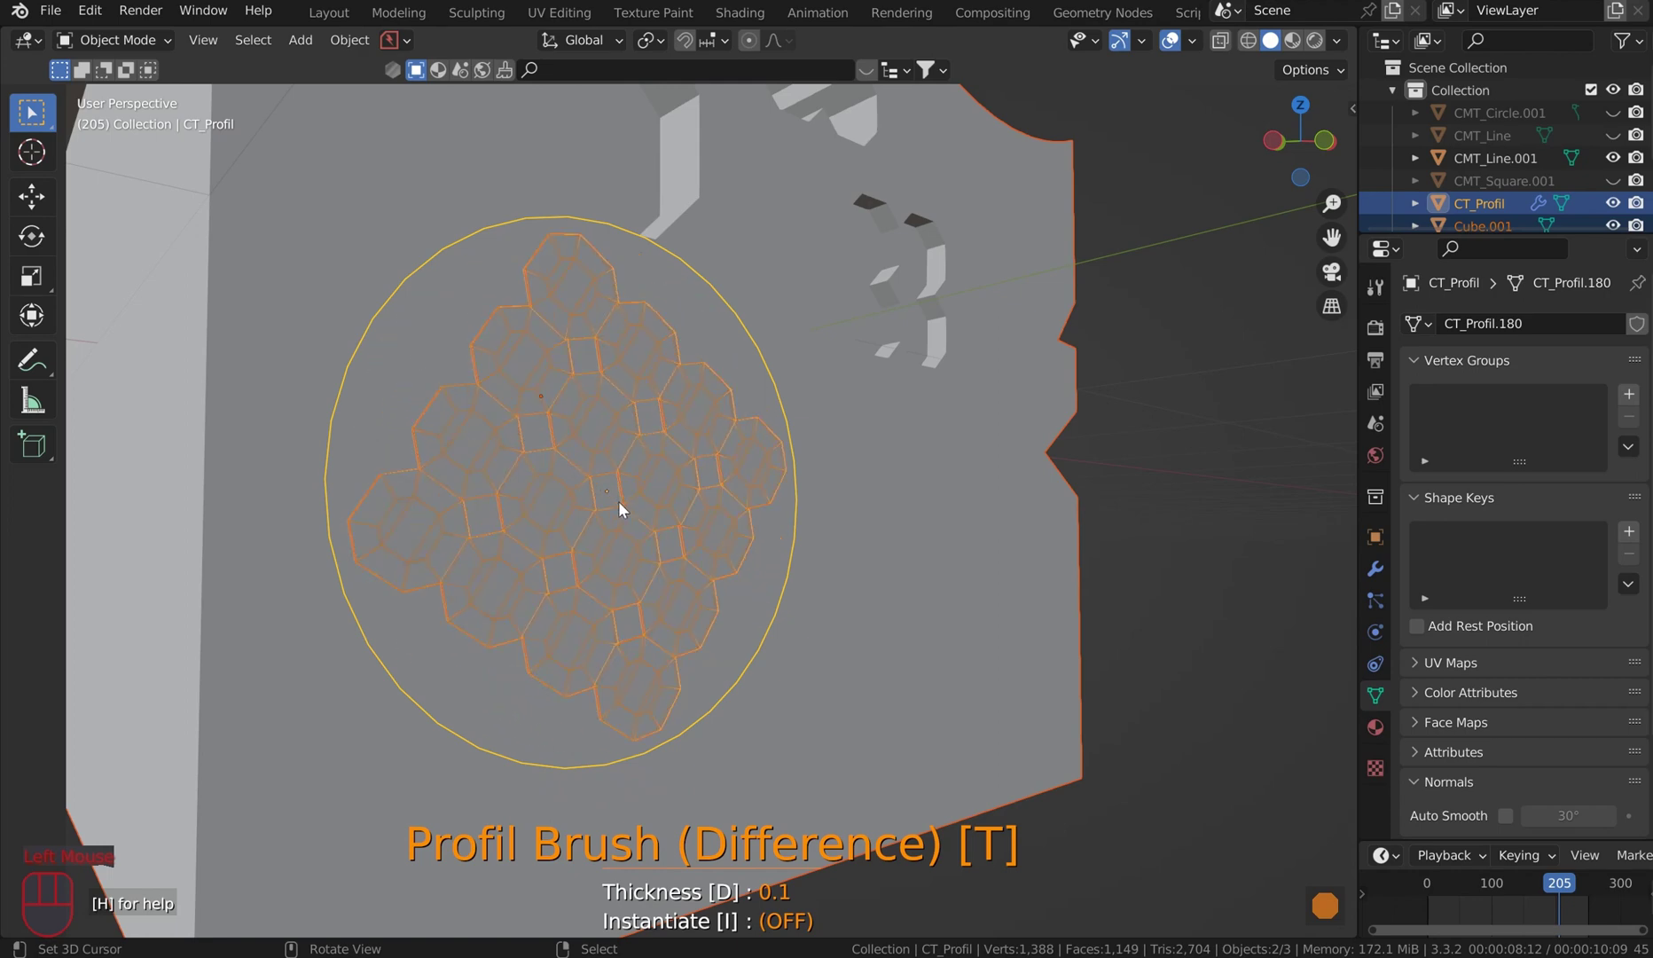
# - Apply the honeycomb profile cut to the cube wall and orbit out to view the box
pyautogui.press('space')
pyautogui.scroll(-2, 977, 562)
pyautogui.moveTo(977, 561); pyautogui.dragTo(932, 482, button='middle')
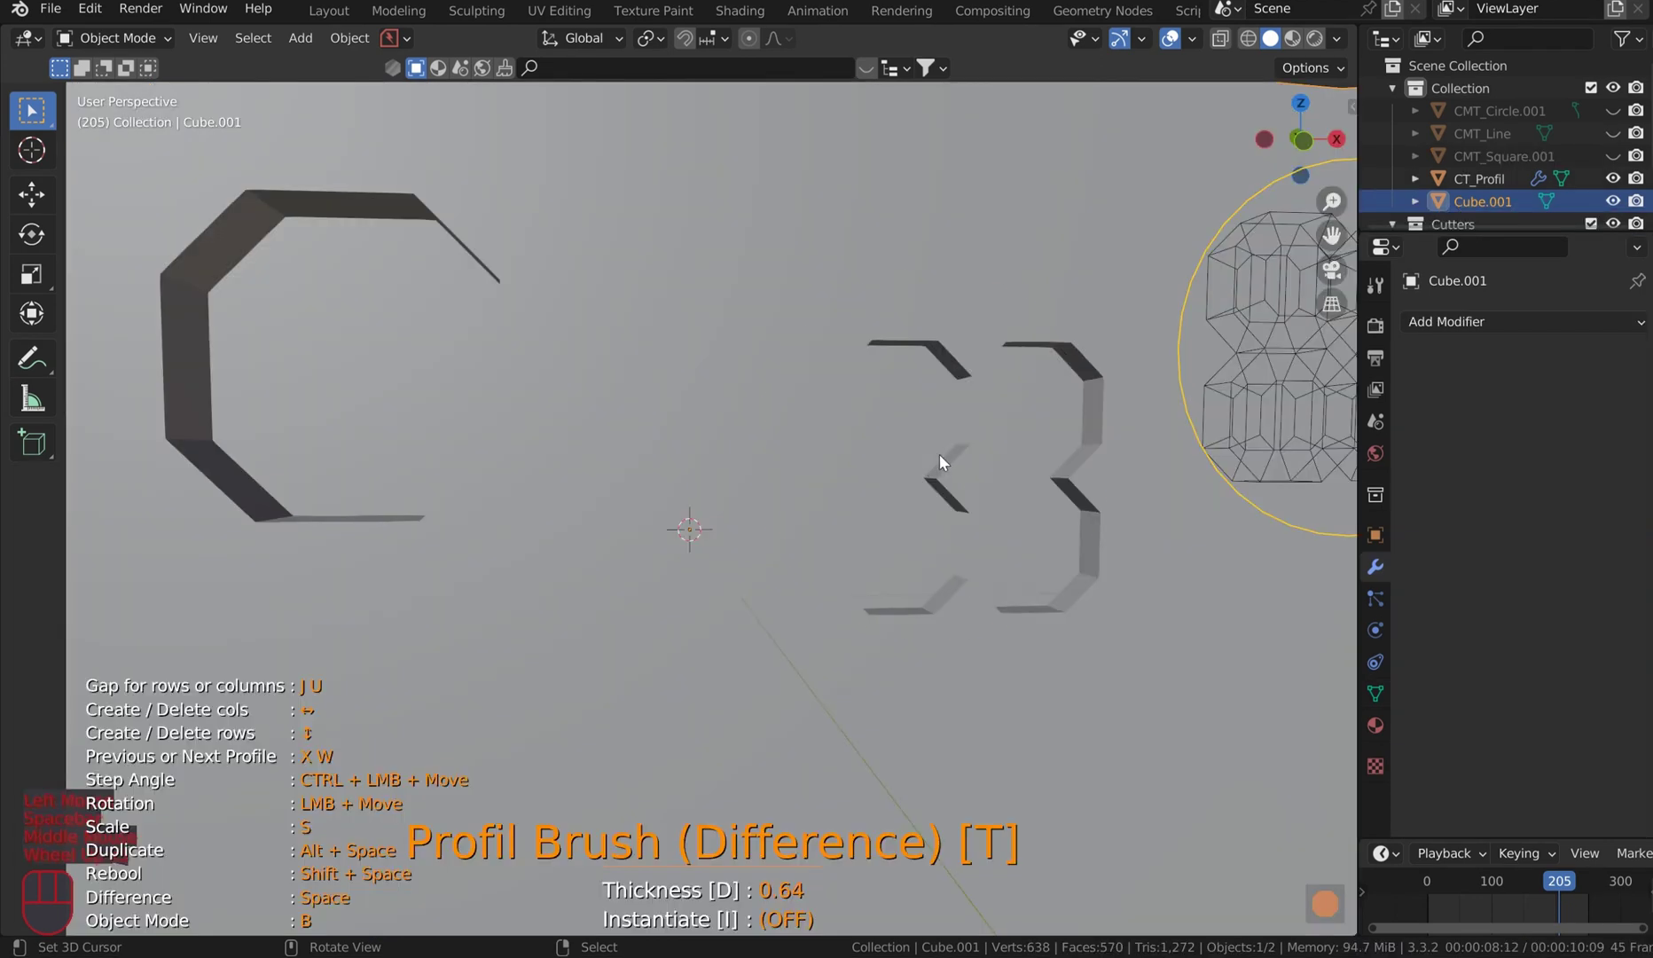
pyautogui.moveTo(939, 455)
pyautogui.mouseDown(button='middle')
pyautogui.moveTo(1016, 526)
pyautogui.moveTo(1015, 631)
pyautogui.moveTo(1056, 621)
pyautogui.mouseUp(button='middle')
pyautogui.scroll(-1, 1016, 631)
pyautogui.scroll(-2, 1015, 630)
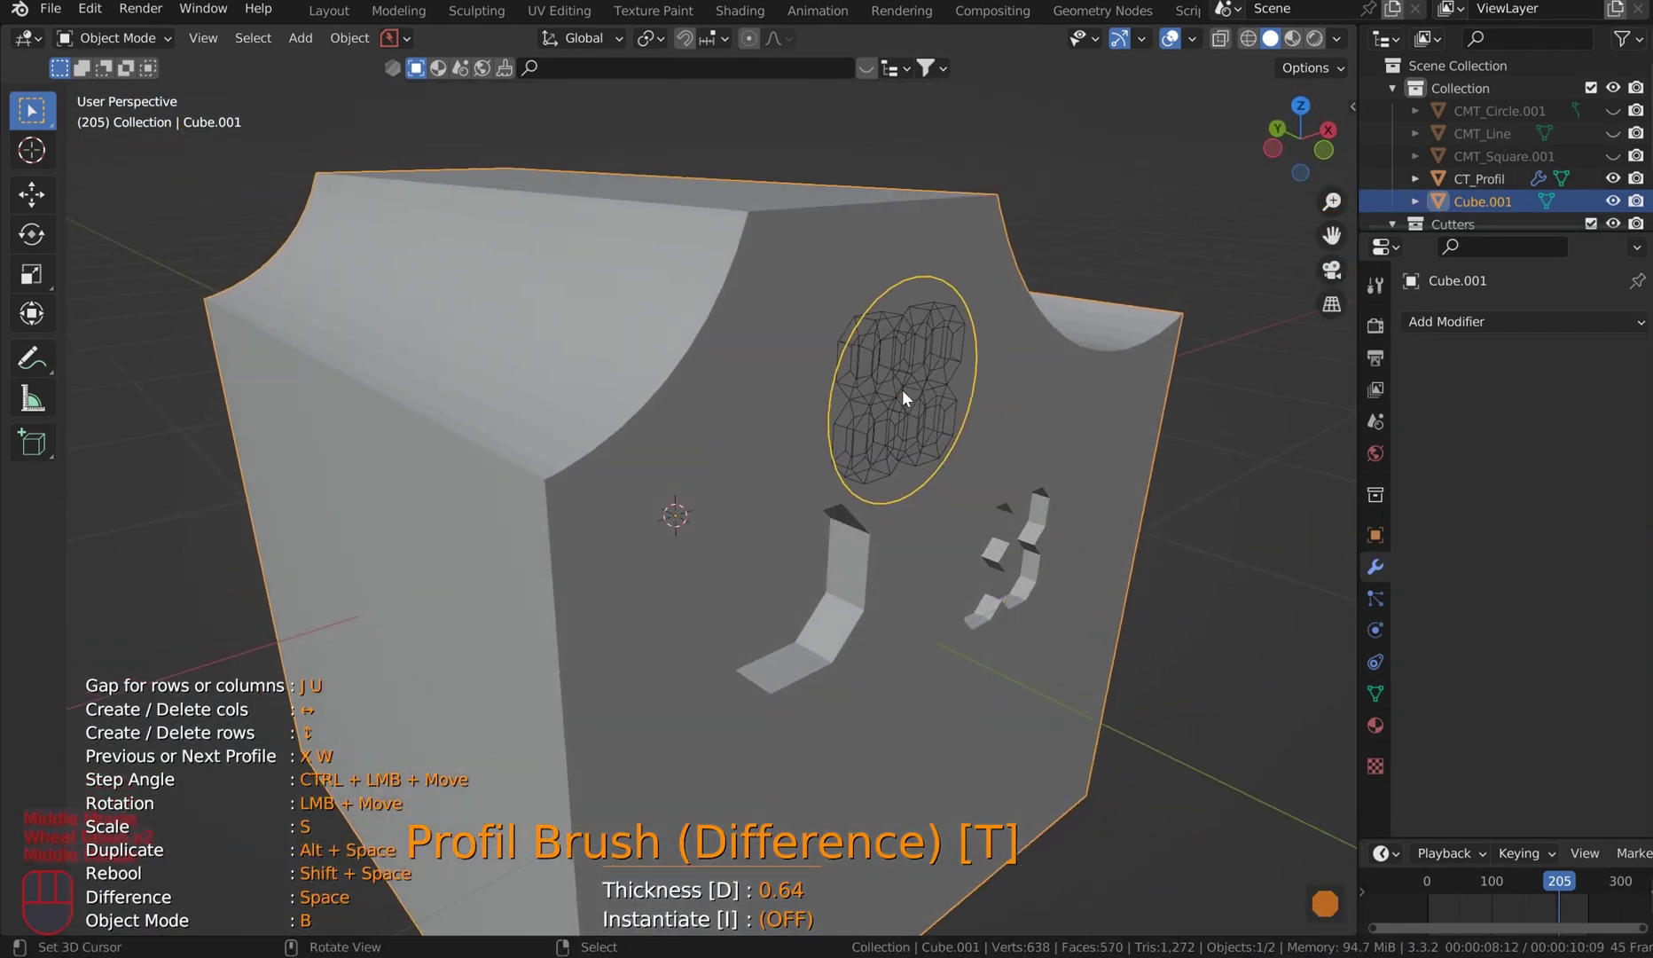
# - Extend the 2x2 octagon cutter thickness to 30.7 and cut it through the cube's upper part
pyautogui.press('d')
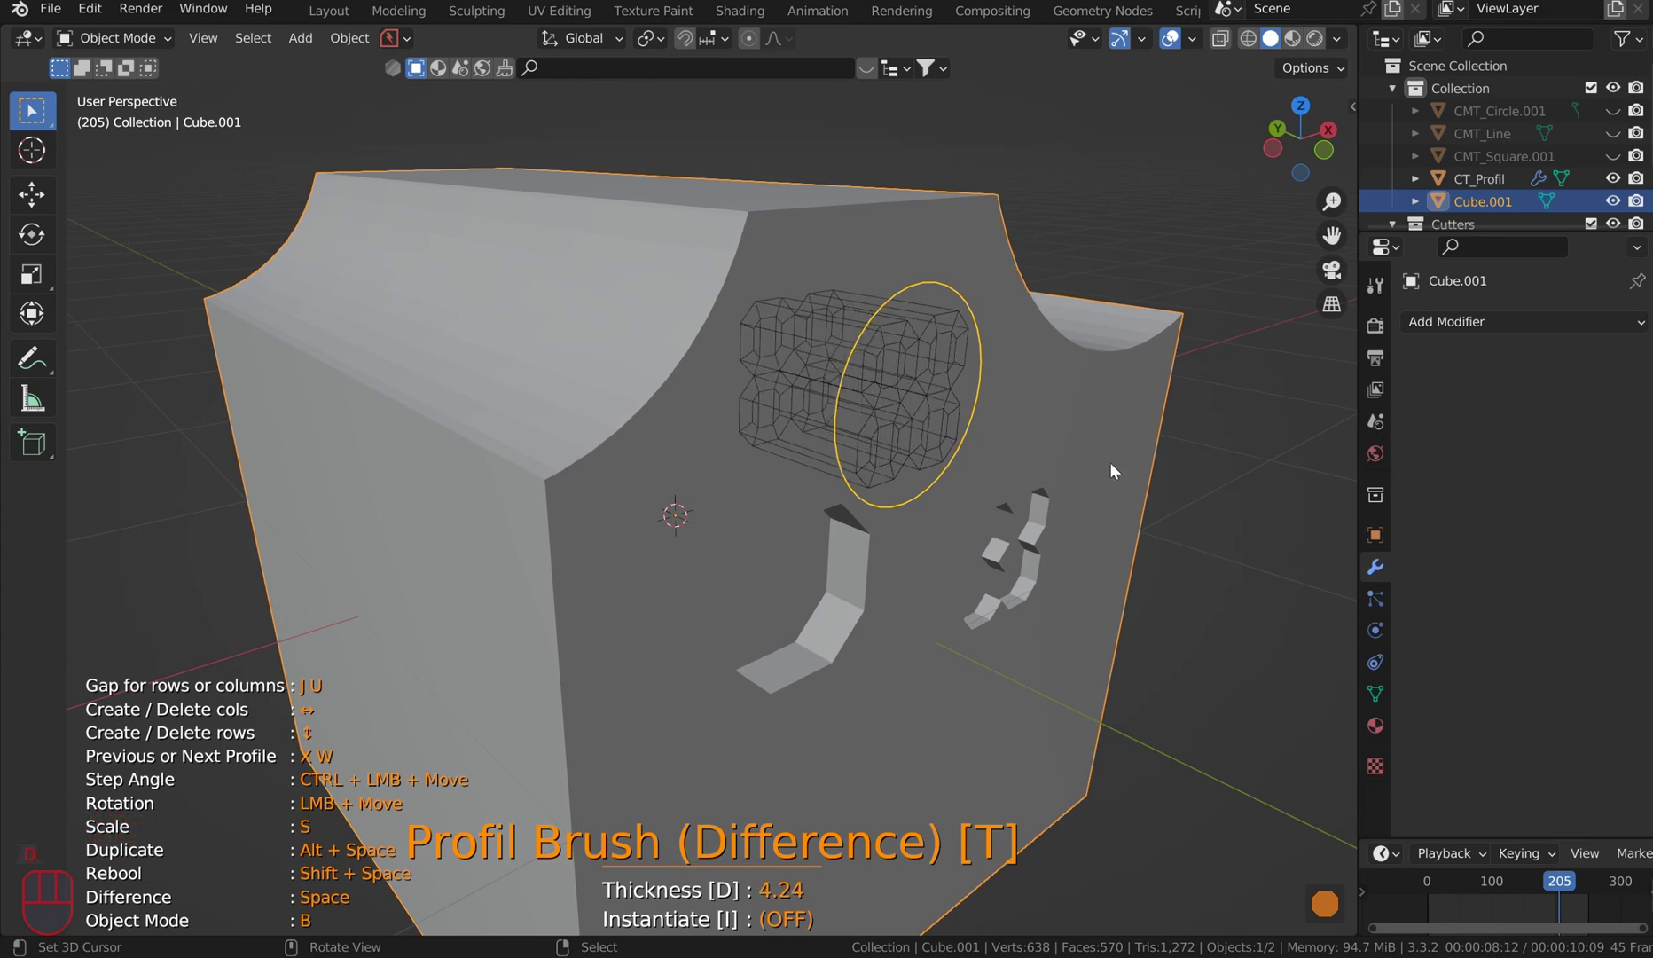
pyautogui.click(1473, 532)
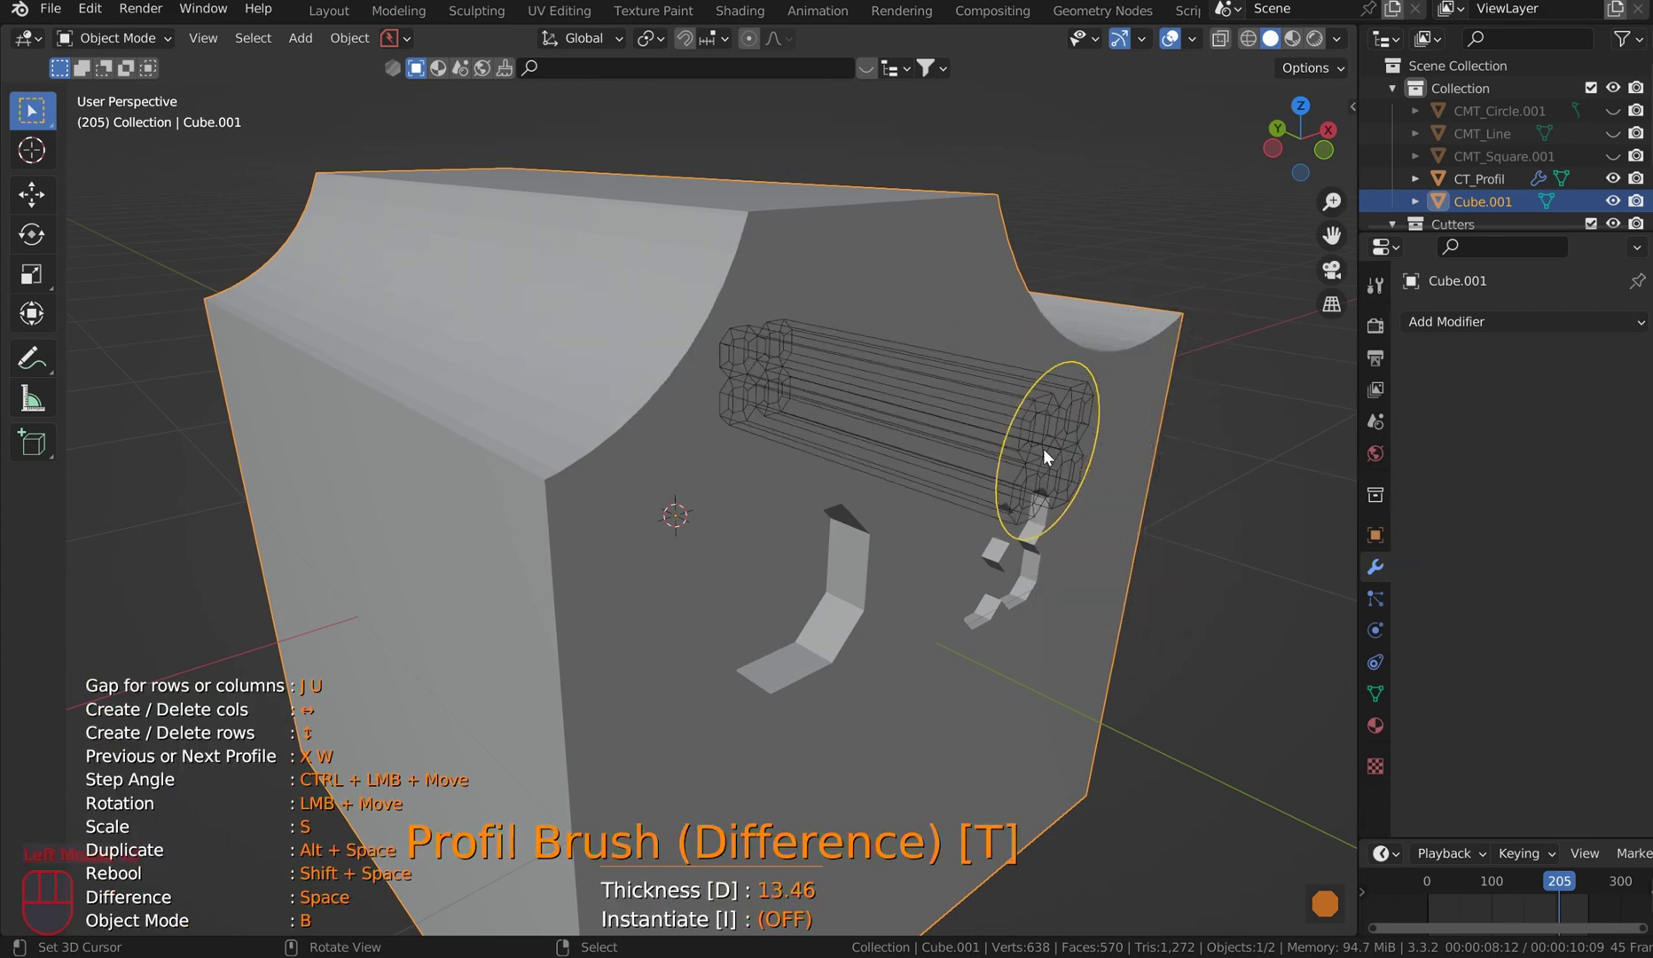
pyautogui.scroll(-3, 973, 419)
pyautogui.scroll(-1, 972, 420)
pyautogui.moveTo(851, 483); pyautogui.dragTo(820, 497, button='middle')
pyautogui.scroll(-1, 820, 497)
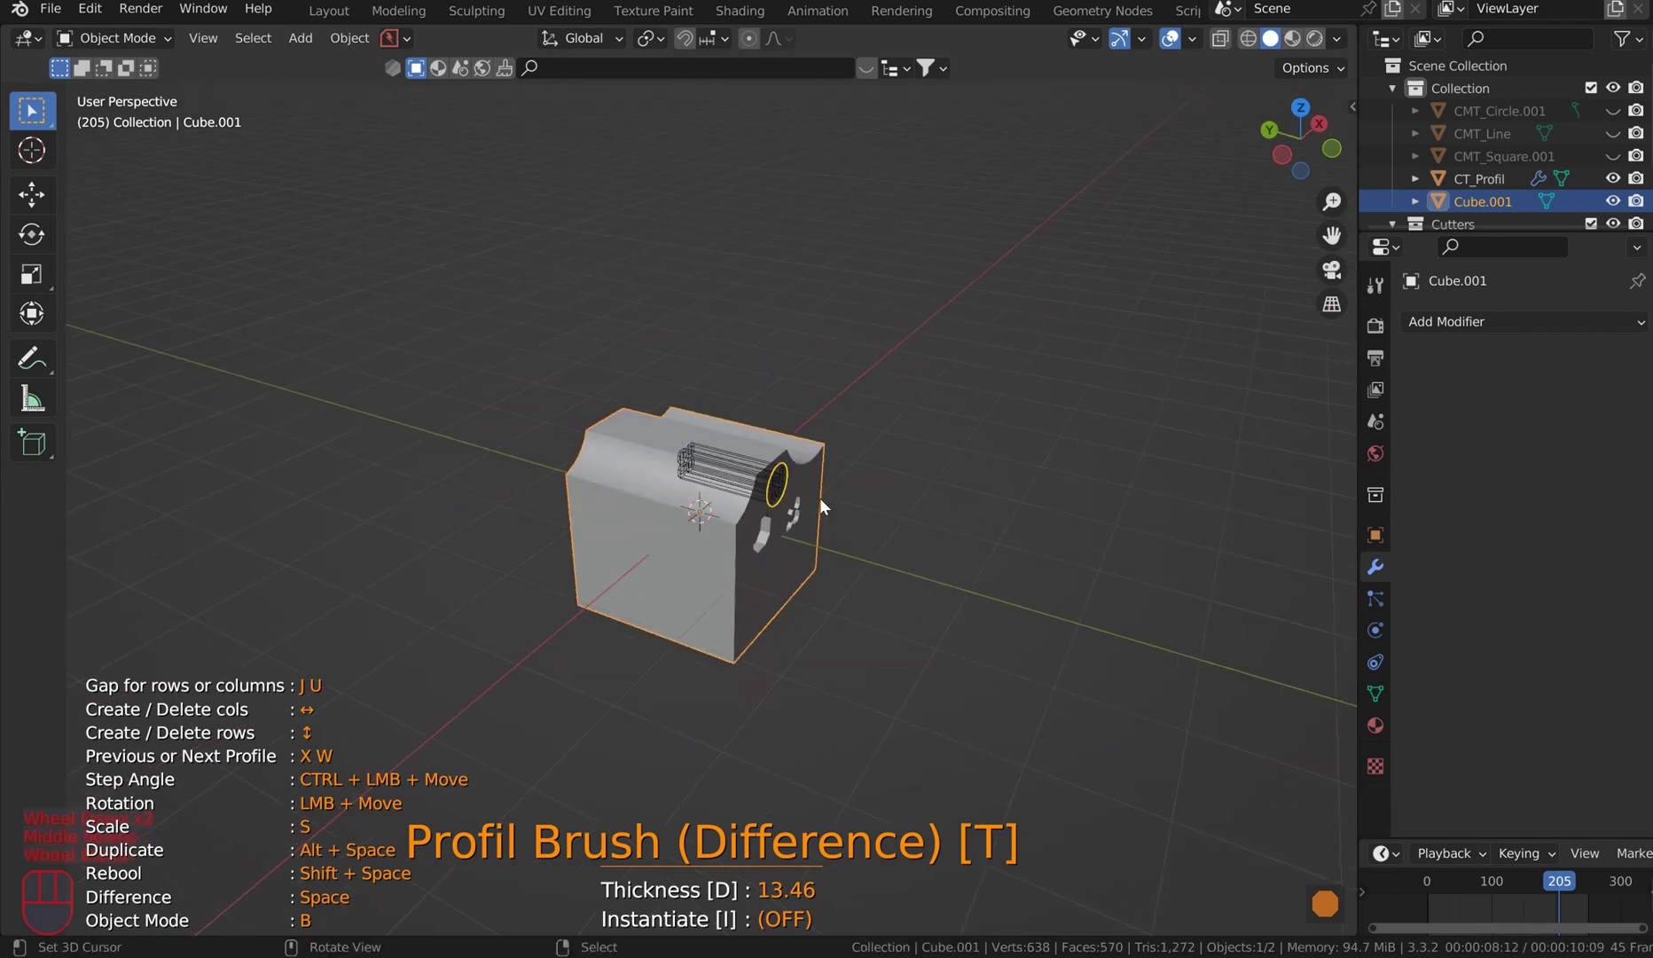
pyautogui.press('d')
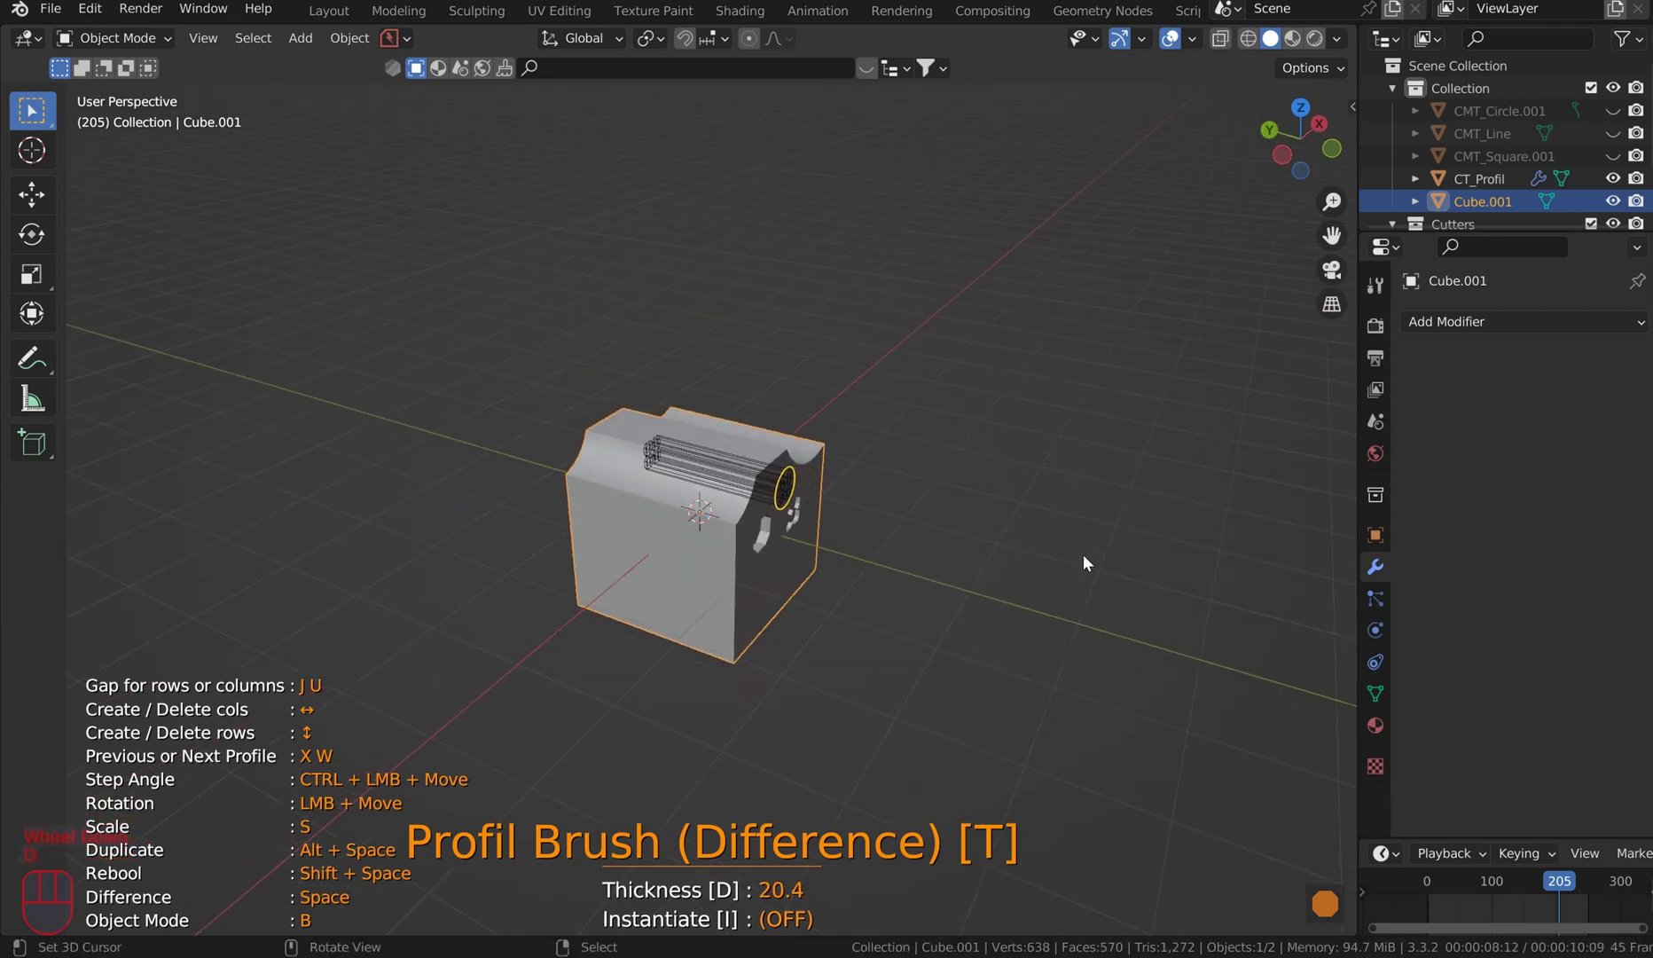
pyautogui.click(1343, 580)
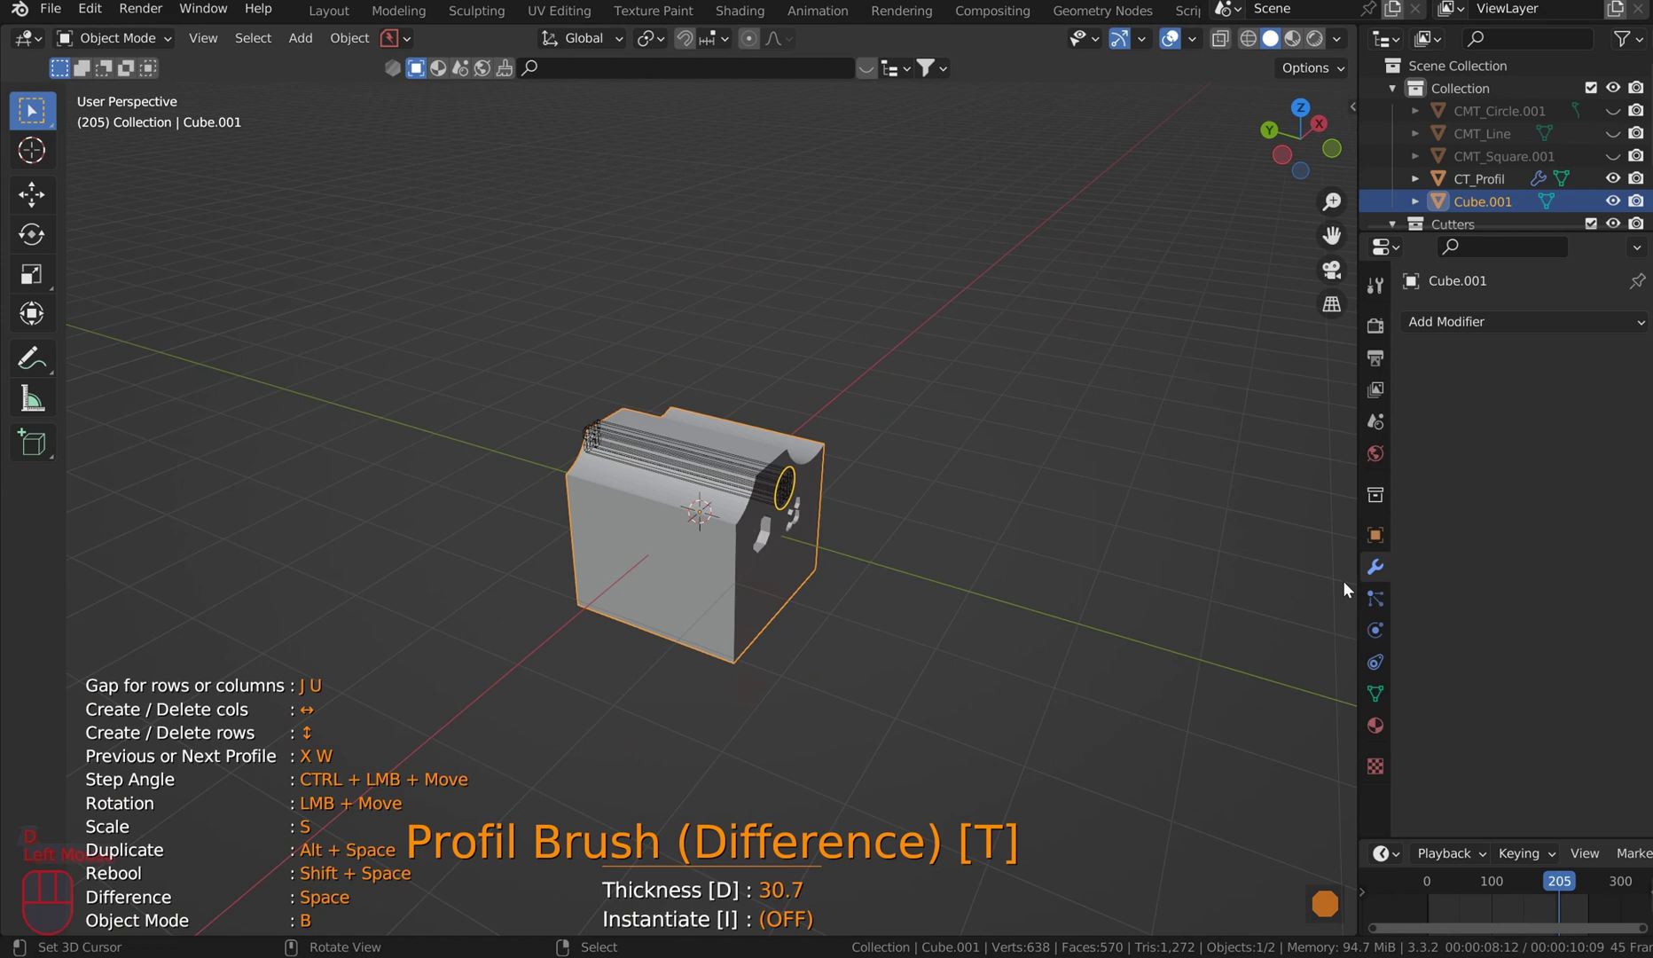
pyautogui.press('space')
pyautogui.moveTo(906, 488); pyautogui.dragTo(1073, 367, button='middle')
# - Leave the profile brush without cutting and shade the cube smooth
pyautogui.scroll(5, 842, 359)
pyautogui.rightClick(1008, 293)
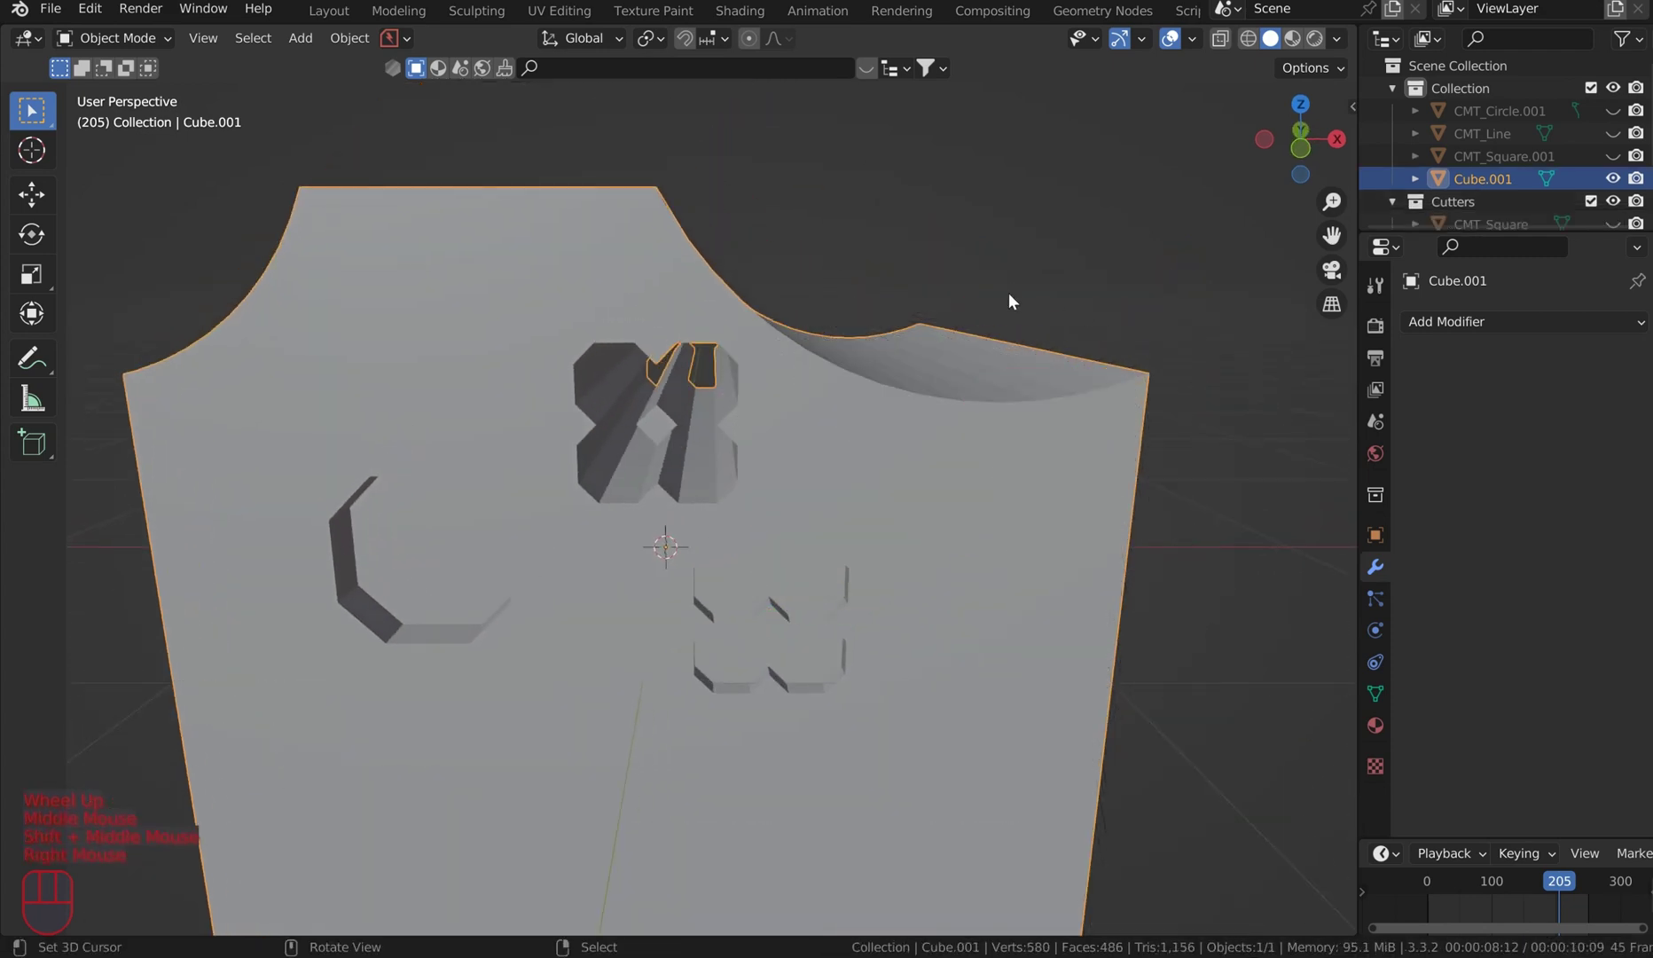
pyautogui.press('q')
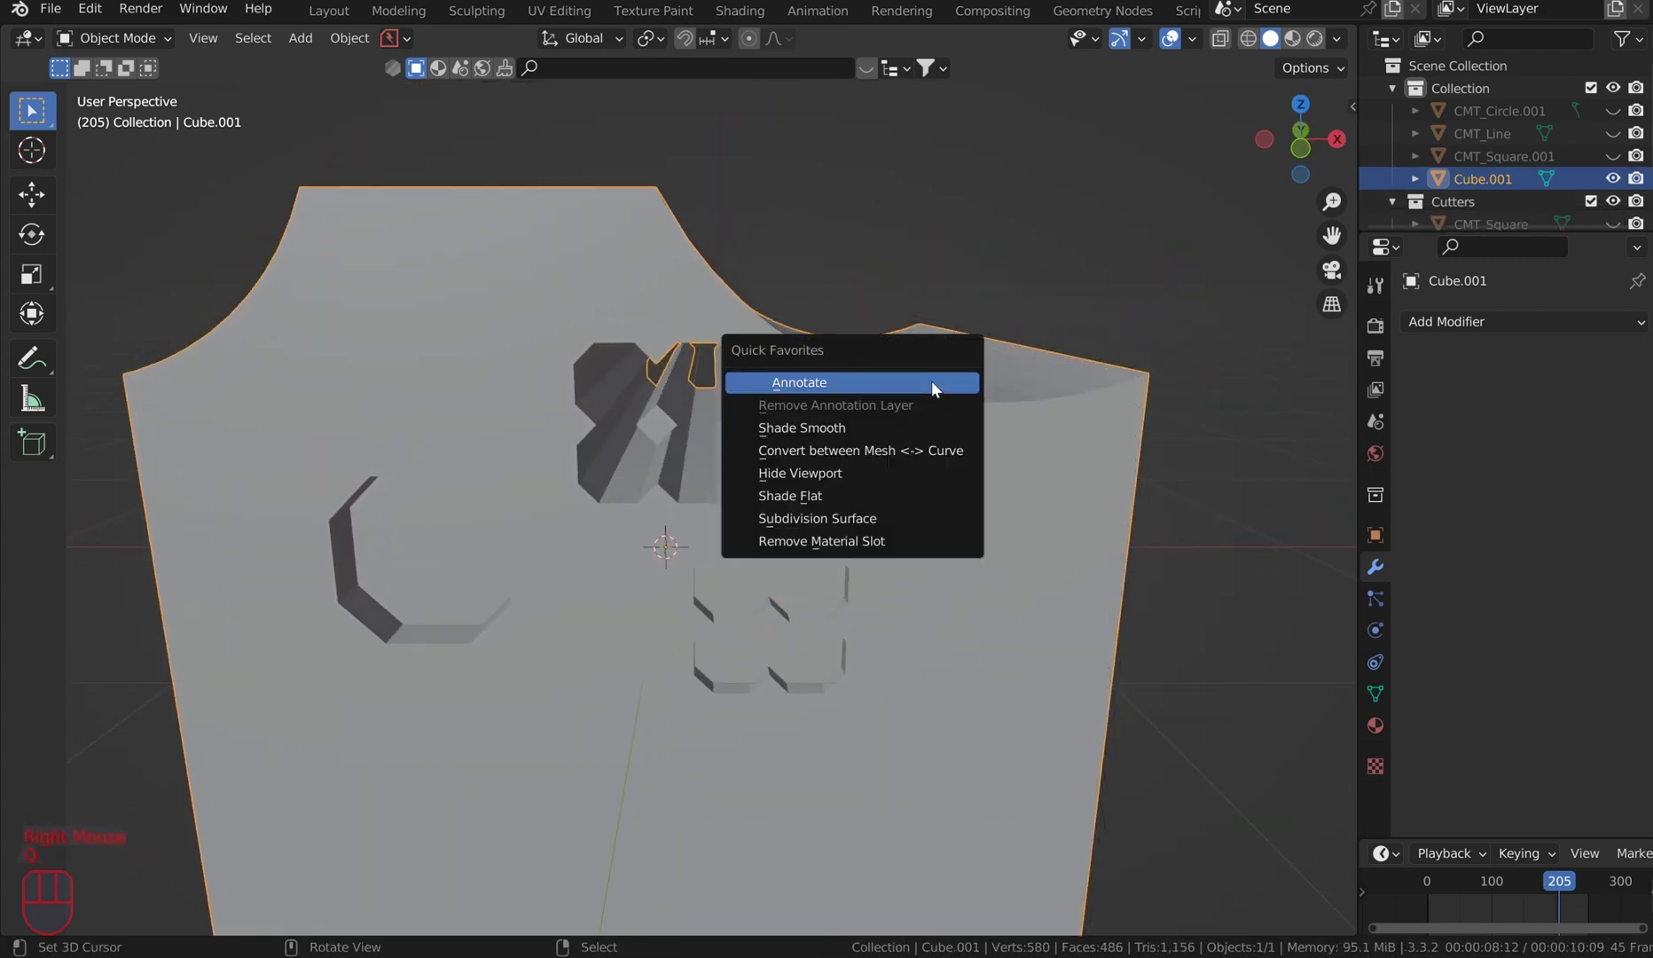
pyautogui.click(883, 427)
# - Enable Auto Smooth at 30° in the mesh data Normals and inspect the shading
pyautogui.click(1374, 692)
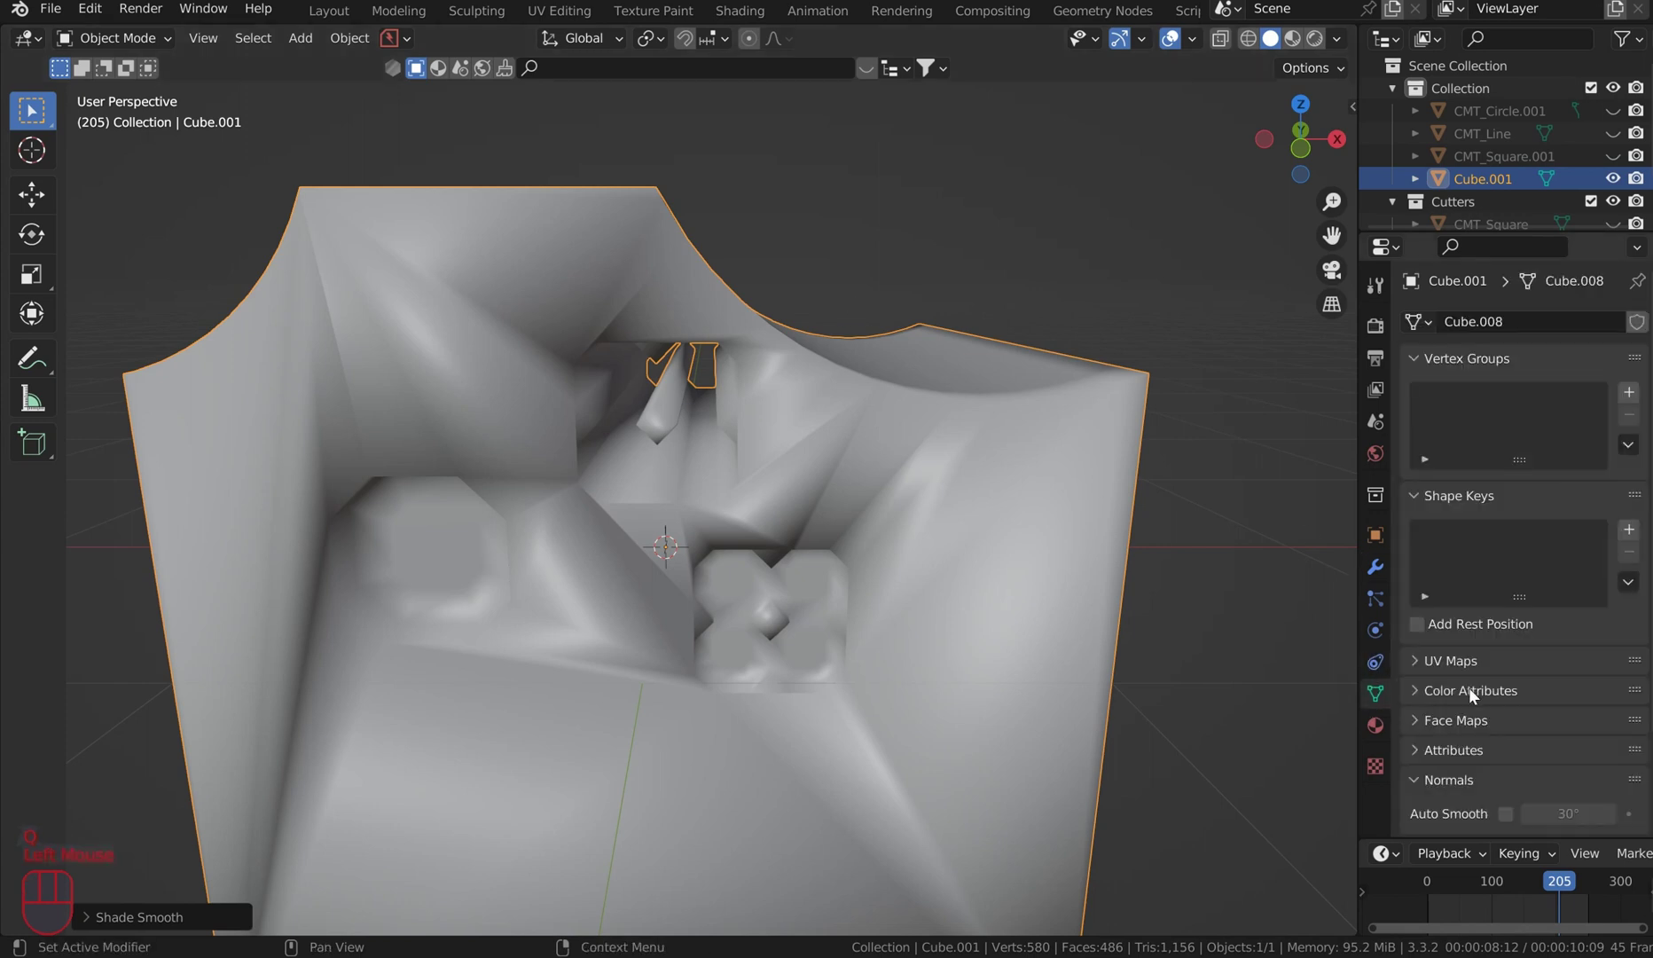
pyautogui.click(1505, 814)
pyautogui.scroll(-2, 1122, 310)
pyautogui.moveTo(1118, 280)
pyautogui.mouseDown(button='middle')
pyautogui.moveTo(963, 263)
pyautogui.moveTo(878, 395)
pyautogui.moveTo(840, 416)
pyautogui.moveTo(1099, 250)
pyautogui.mouseUp(button='middle')
pyautogui.scroll(5, 961, 263)
pyautogui.scroll(-2, 958, 371)
pyautogui.keyDown('shift'); pyautogui.moveTo(959, 371); pyautogui.dragTo(868, 392, button='middle'); pyautogui.keyUp('shift')
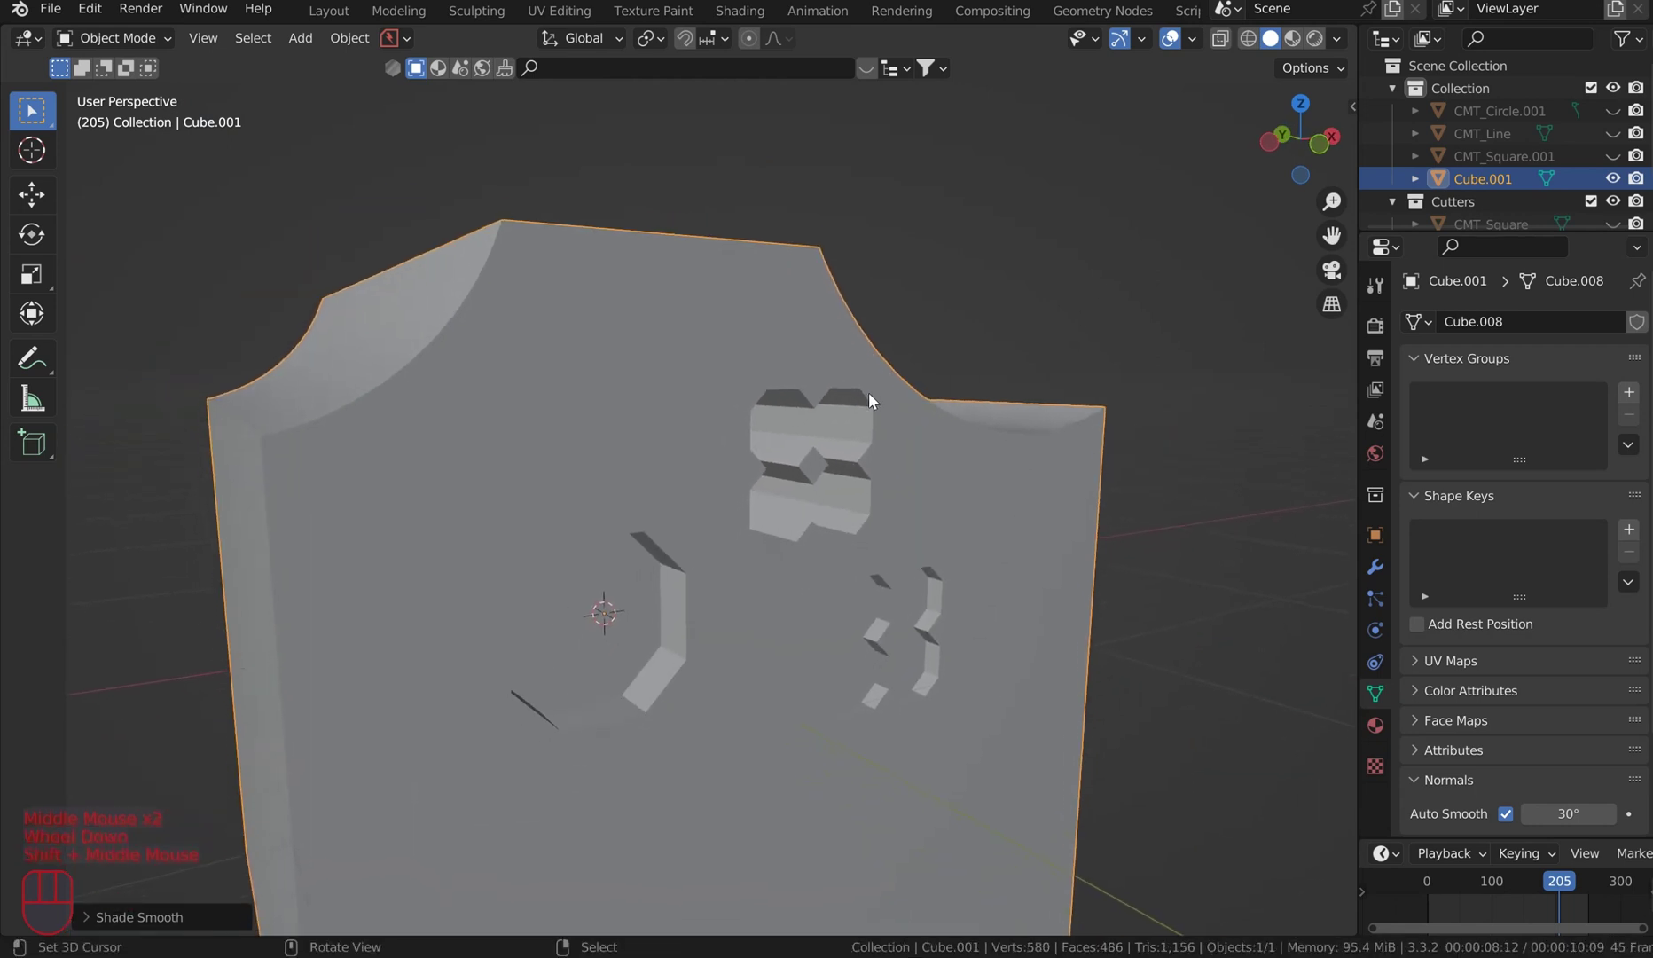
pyautogui.press('KP_1')
pyautogui.moveTo(814, 340)
pyautogui.mouseDown(button='middle')
pyautogui.moveTo(780, 408)
pyautogui.moveTo(830, 448)
pyautogui.moveTo(935, 356)
pyautogui.moveTo(915, 461)
pyautogui.moveTo(904, 468)
pyautogui.moveTo(896, 414)
pyautogui.moveTo(829, 386)
pyautogui.mouseUp(button='middle')
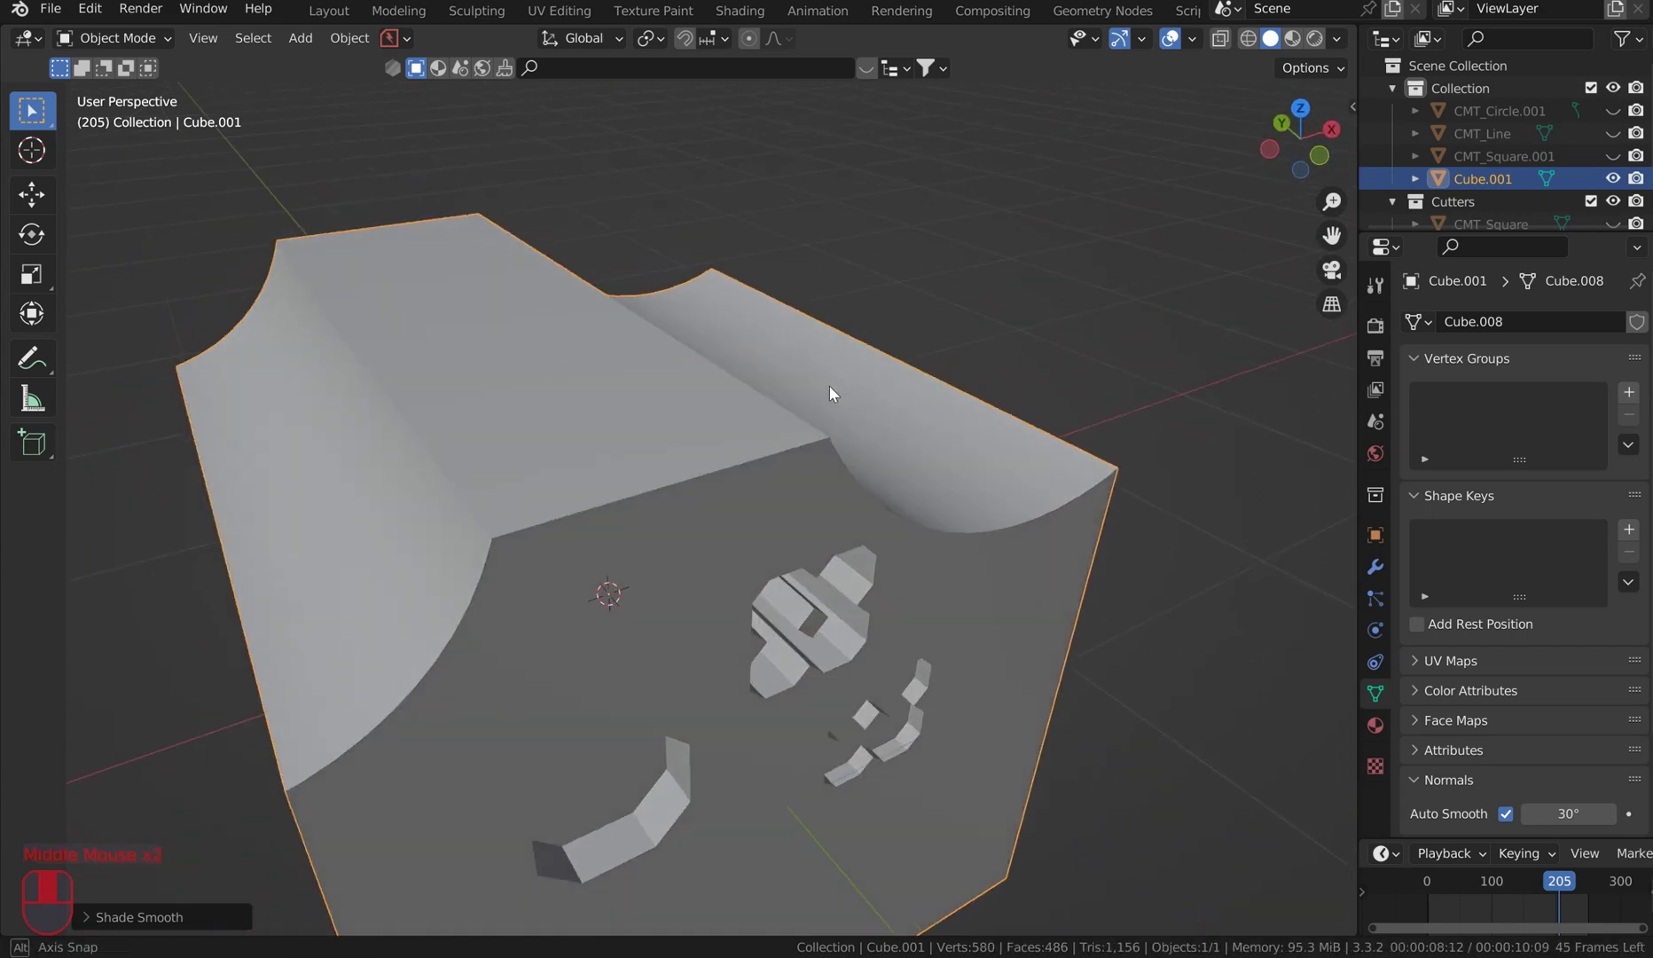
pyautogui.click(1337, 39)
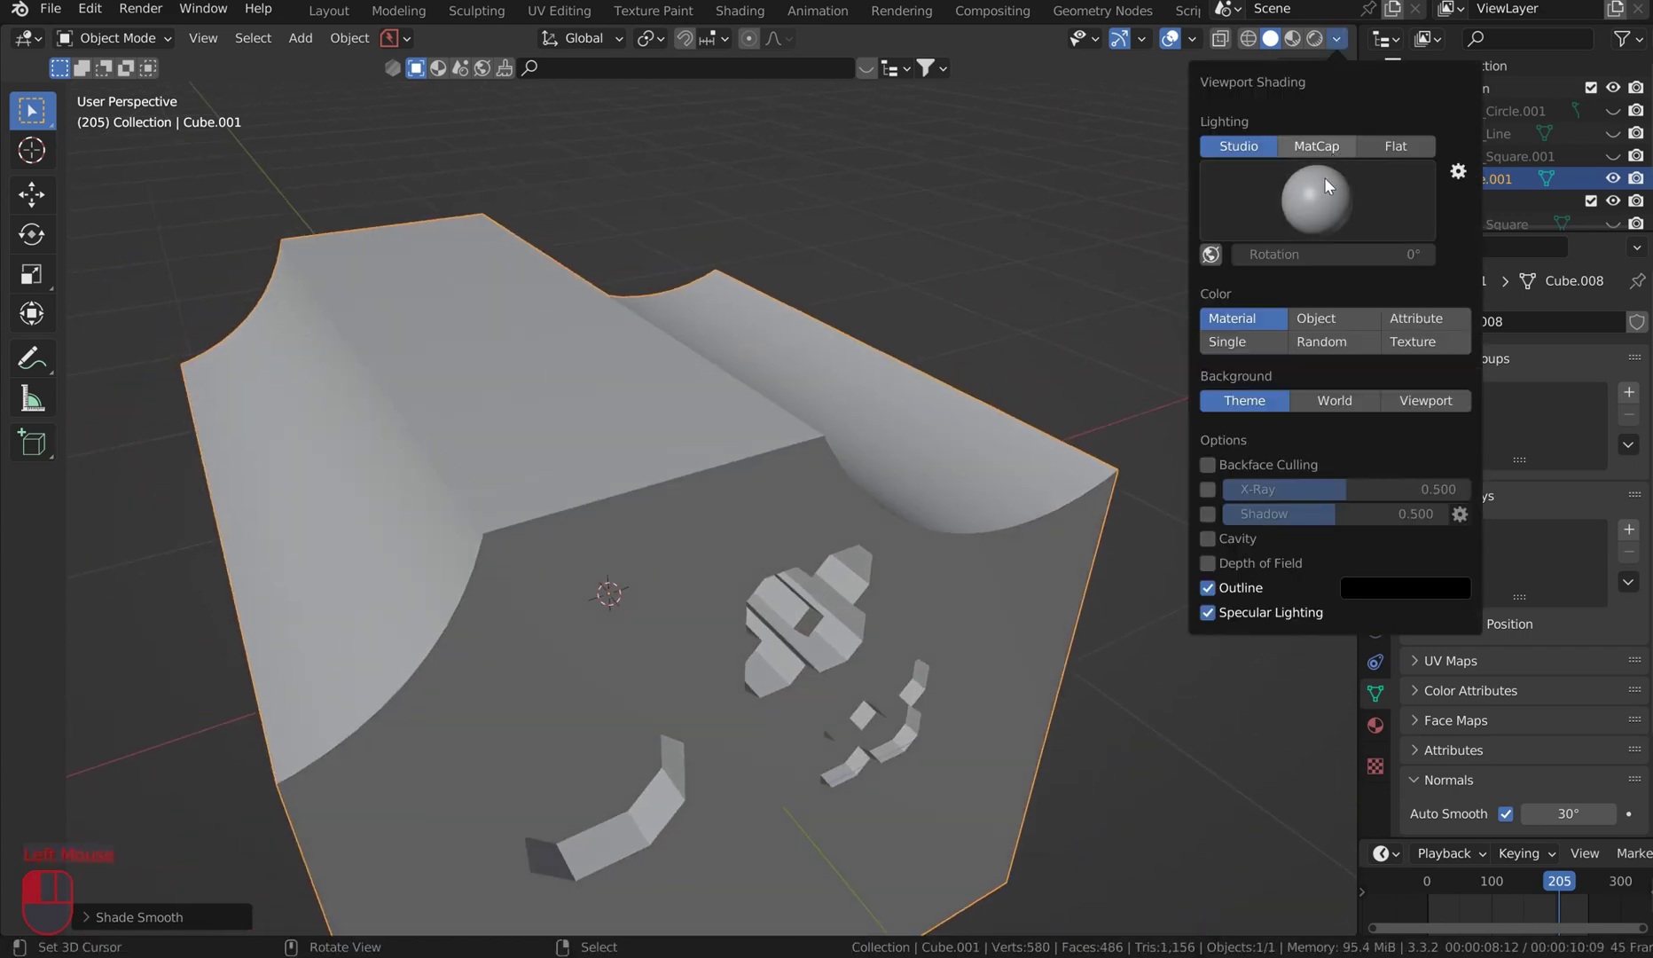
pyautogui.click(1316, 145)
pyautogui.click(1352, 204)
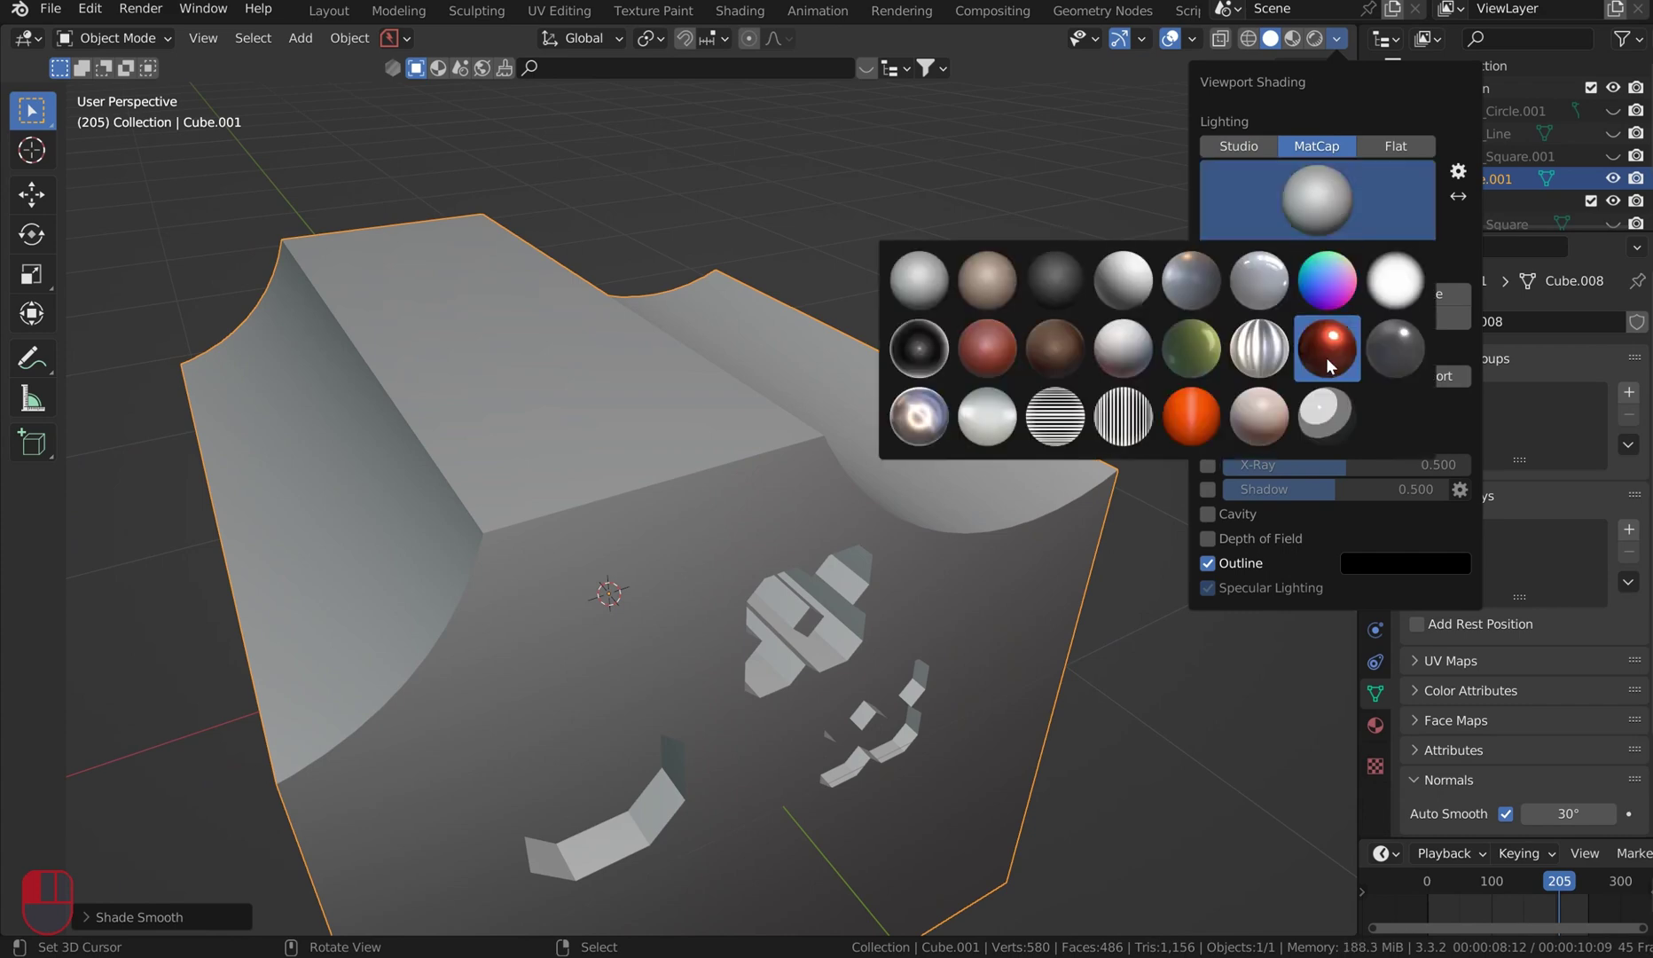
pyautogui.click(1327, 357)
pyautogui.moveTo(1169, 396)
pyautogui.mouseDown(button='middle')
pyautogui.moveTo(1085, 405)
pyautogui.moveTo(1140, 375)
pyautogui.moveTo(1208, 414)
pyautogui.moveTo(1189, 357)
pyautogui.moveTo(1065, 369)
pyautogui.moveTo(851, 465)
pyautogui.moveTo(841, 483)
pyautogui.moveTo(882, 499)
pyautogui.moveTo(770, 456)
pyautogui.moveTo(687, 387)
pyautogui.moveTo(701, 473)
pyautogui.moveTo(814, 372)
pyautogui.moveTo(741, 308)
pyautogui.moveTo(816, 382)
pyautogui.moveTo(930, 369)
pyautogui.moveTo(978, 270)
pyautogui.moveTo(956, 246)
pyautogui.moveTo(984, 198)
pyautogui.moveTo(1013, 200)
pyautogui.moveTo(941, 258)
pyautogui.moveTo(959, 273)
pyautogui.moveTo(945, 325)
pyautogui.mouseUp(button='middle')
pyautogui.click(1336, 38)
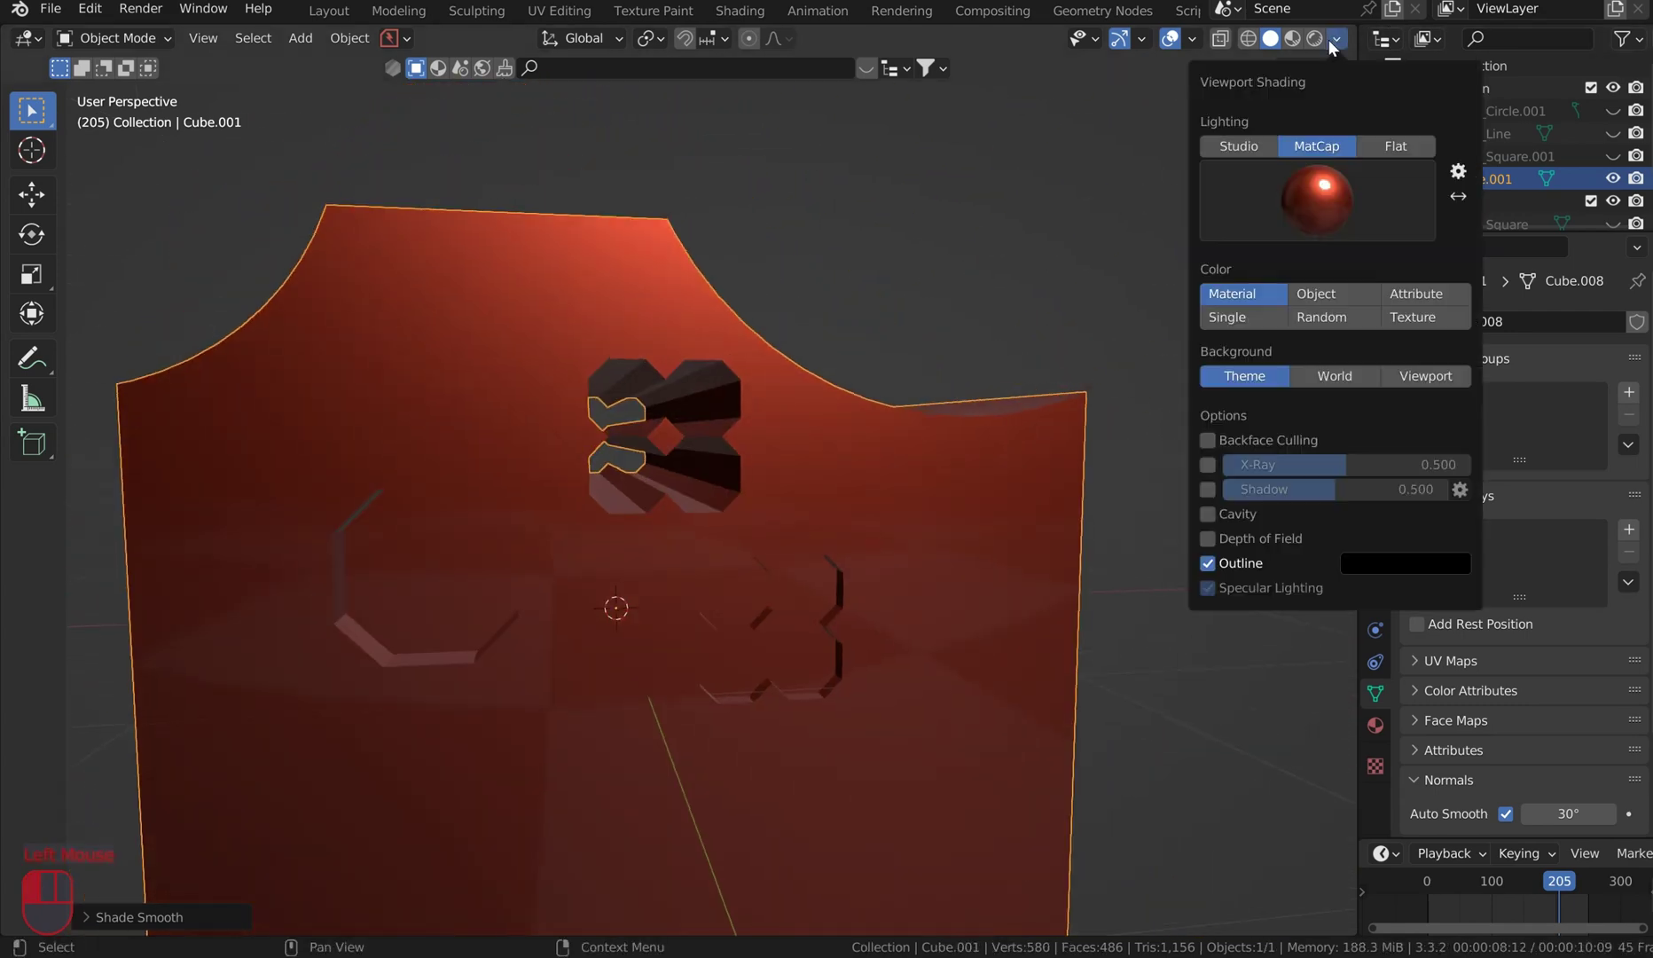
pyautogui.click(1238, 146)
pyautogui.scroll(-4, 809, 353)
pyautogui.moveTo(808, 353)
pyautogui.mouseDown(button='middle')
pyautogui.moveTo(773, 447)
pyautogui.moveTo(813, 395)
pyautogui.mouseUp(button='middle')
pyautogui.press('KP_1')
# - Start Carver in Line mode and cut the first V-notch into the cube's right edge
pyautogui.scroll(2, 766, 438)
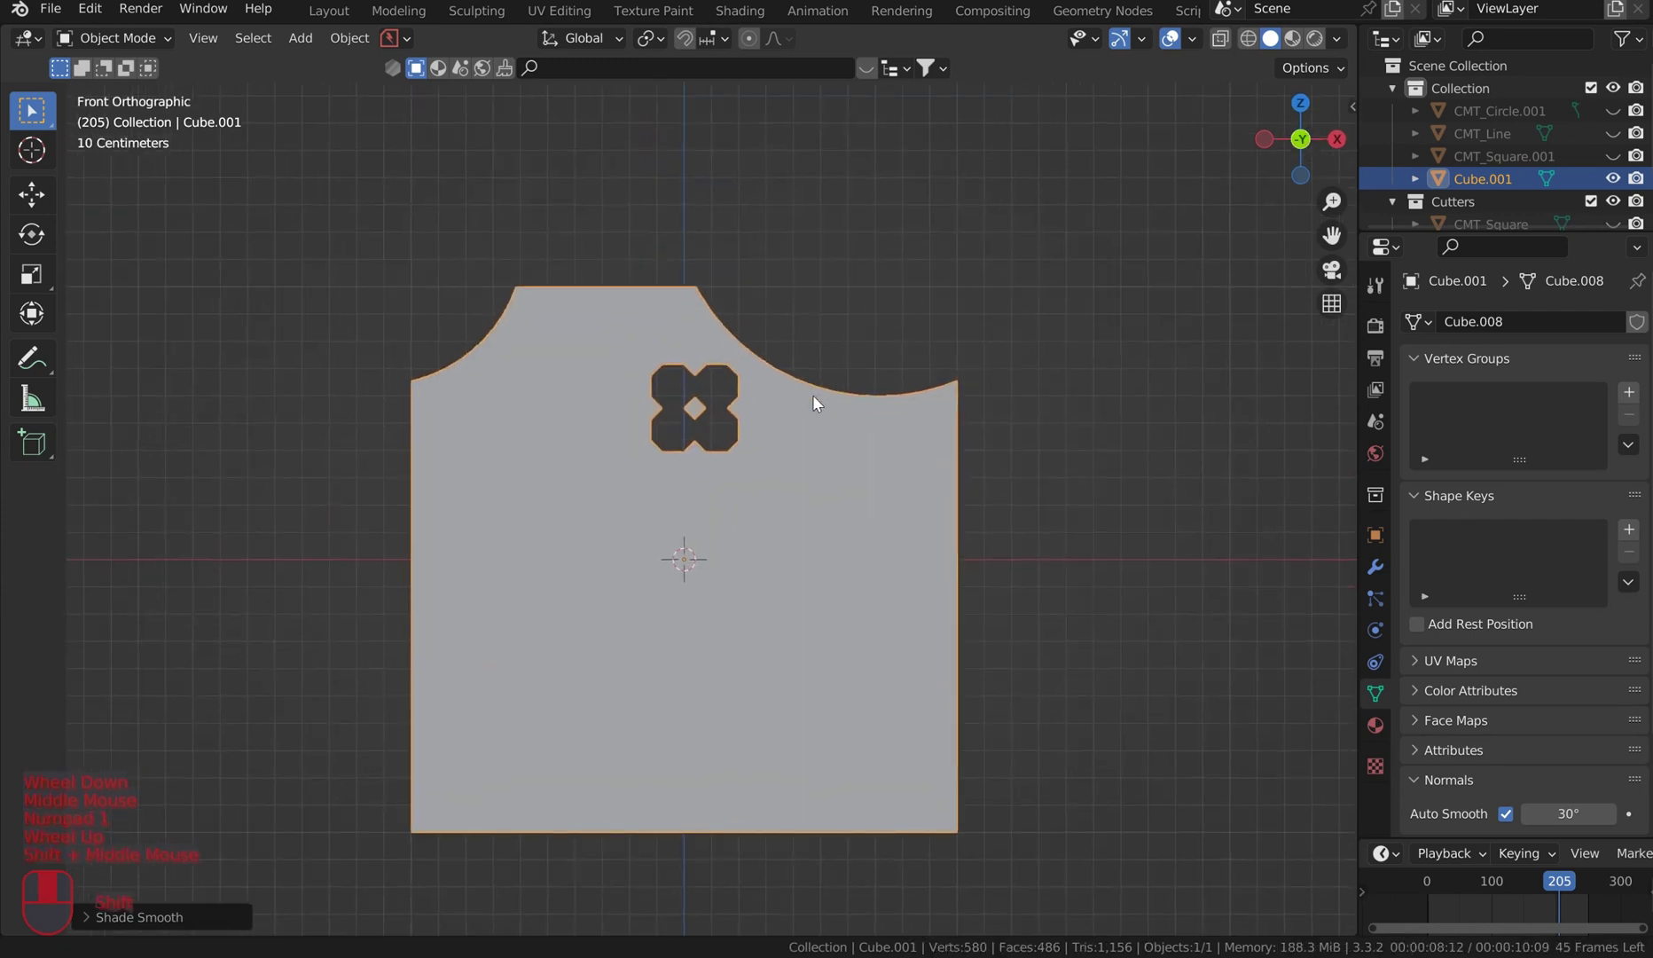
pyautogui.hotkey('ctrl', 'shift', 'x')
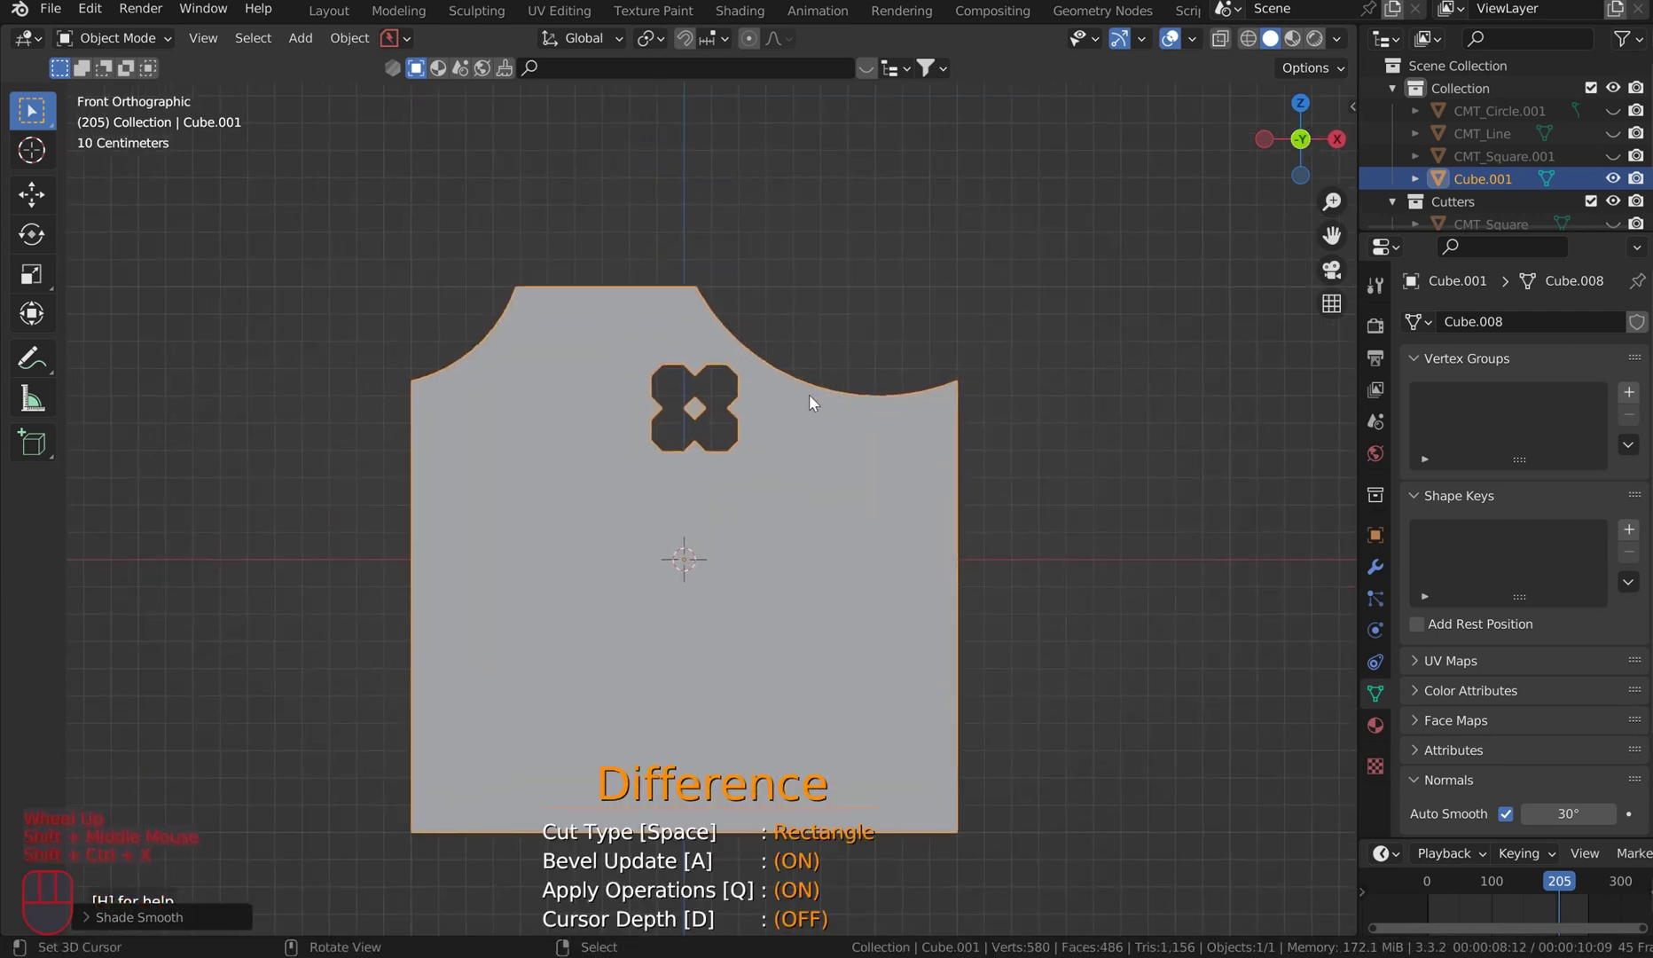
pyautogui.press('space')
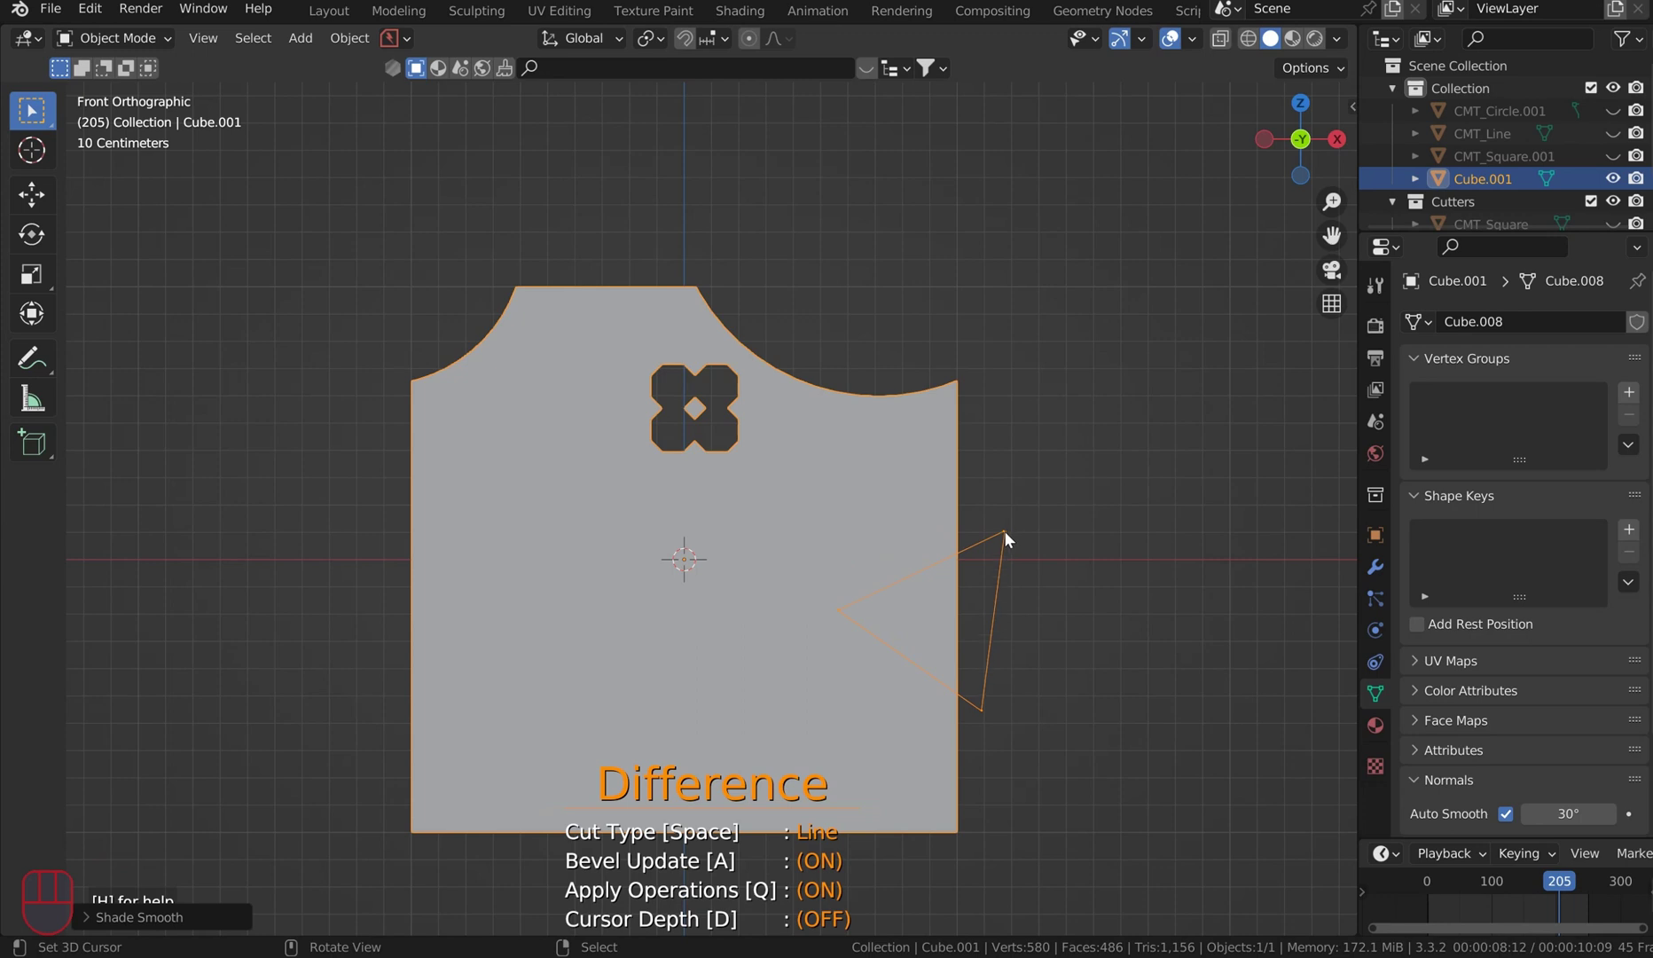
pyautogui.doubleClick(1002, 559)
pyautogui.scroll(-1, 1082, 568)
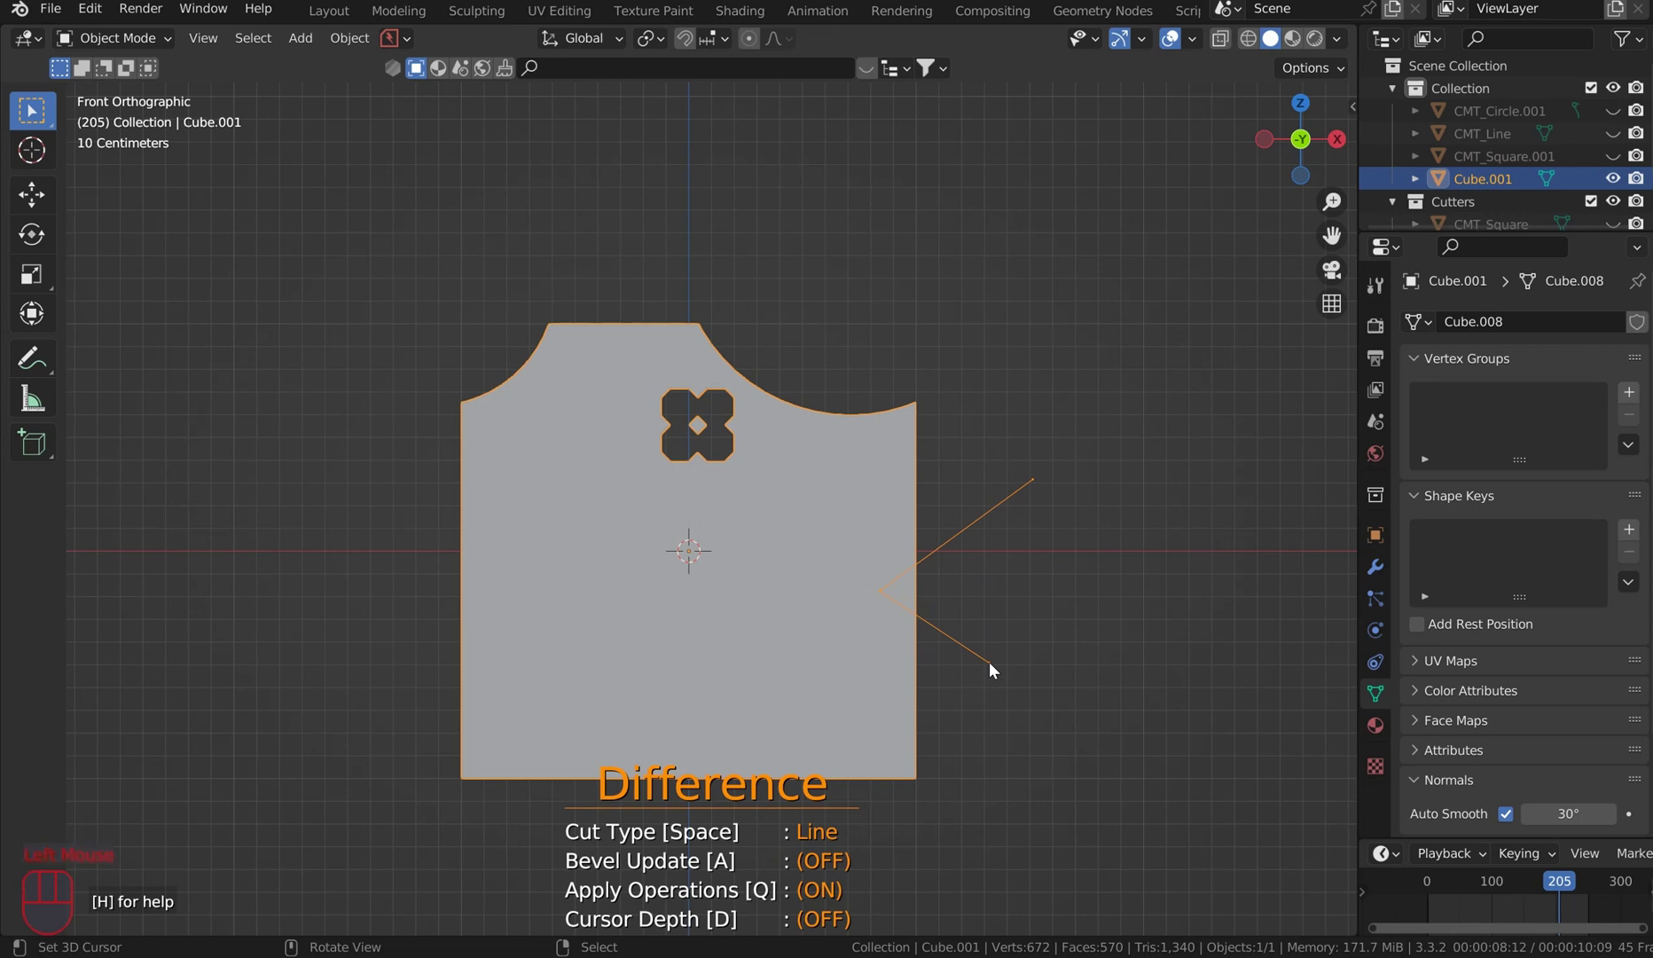
pyautogui.press('space')
# - Cut a second V-notch line across the cube's right side
pyautogui.click(897, 523)
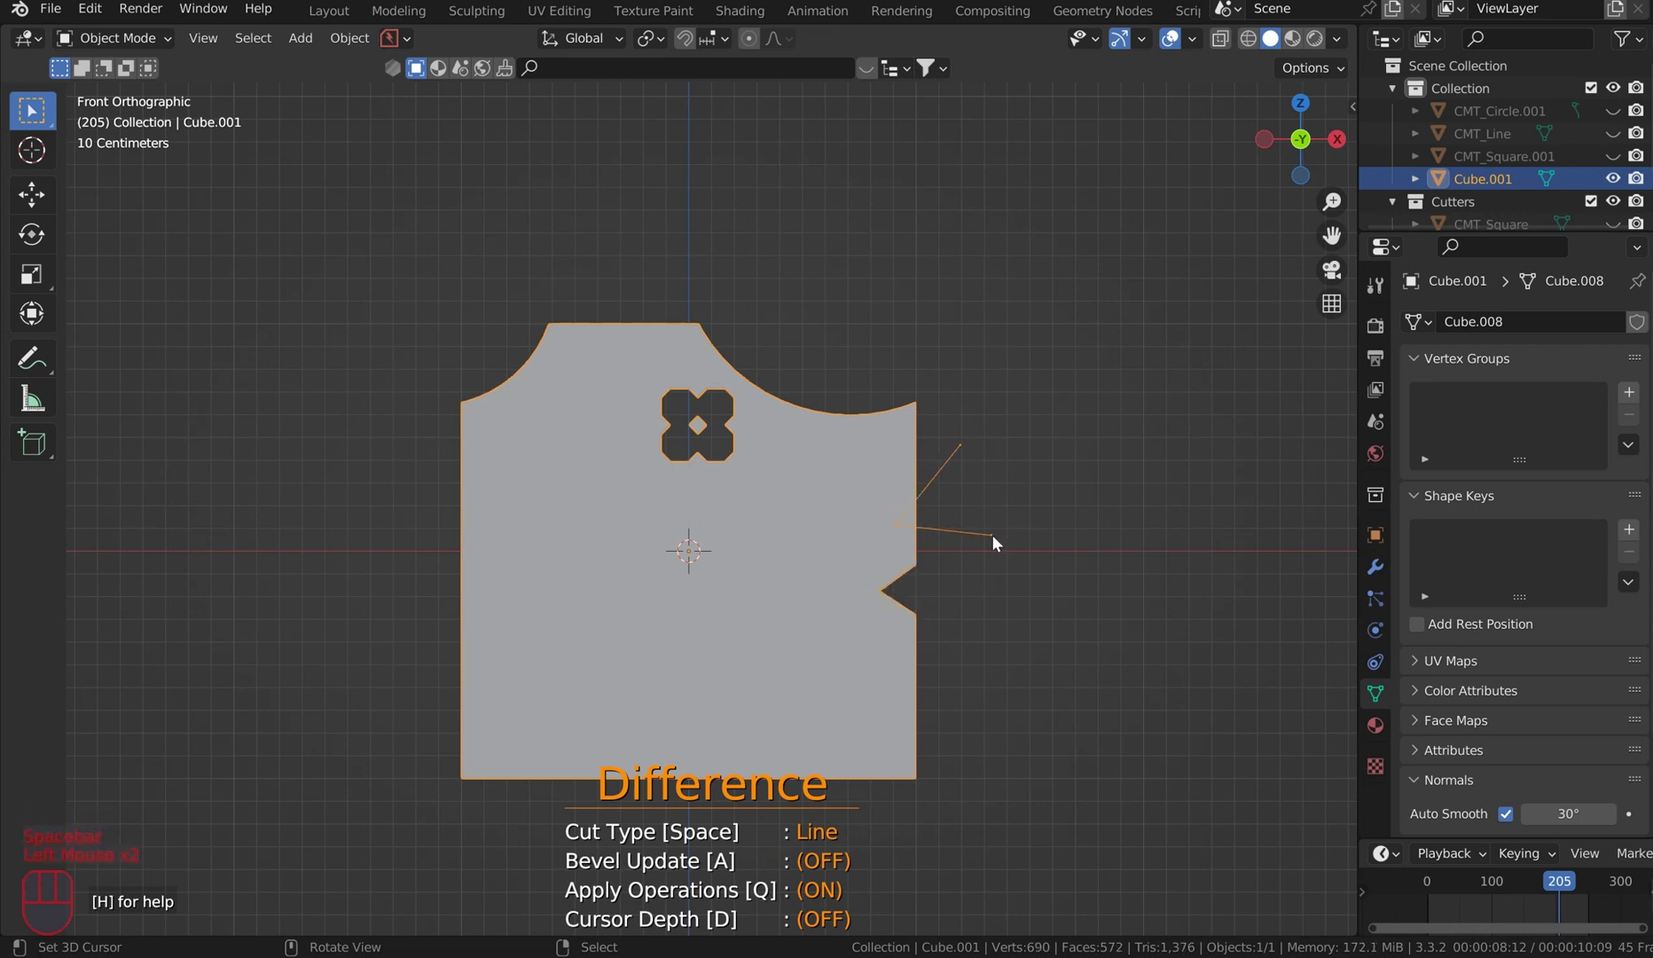
pyautogui.click(1027, 535)
pyautogui.press('space')
pyautogui.moveTo(1028, 536); pyautogui.dragTo(1045, 350, button='middle')
# - Switch Carver back to rectangle cuts with bevel updating on, and view the front
pyautogui.press('space')
pyautogui.press('a')
pyautogui.moveTo(1045, 350); pyautogui.dragTo(1129, 425)
pyautogui.scroll(-1, 1121, 296)
pyautogui.moveTo(1121, 295); pyautogui.dragTo(1179, 342, button='middle')
pyautogui.press('KP_1')
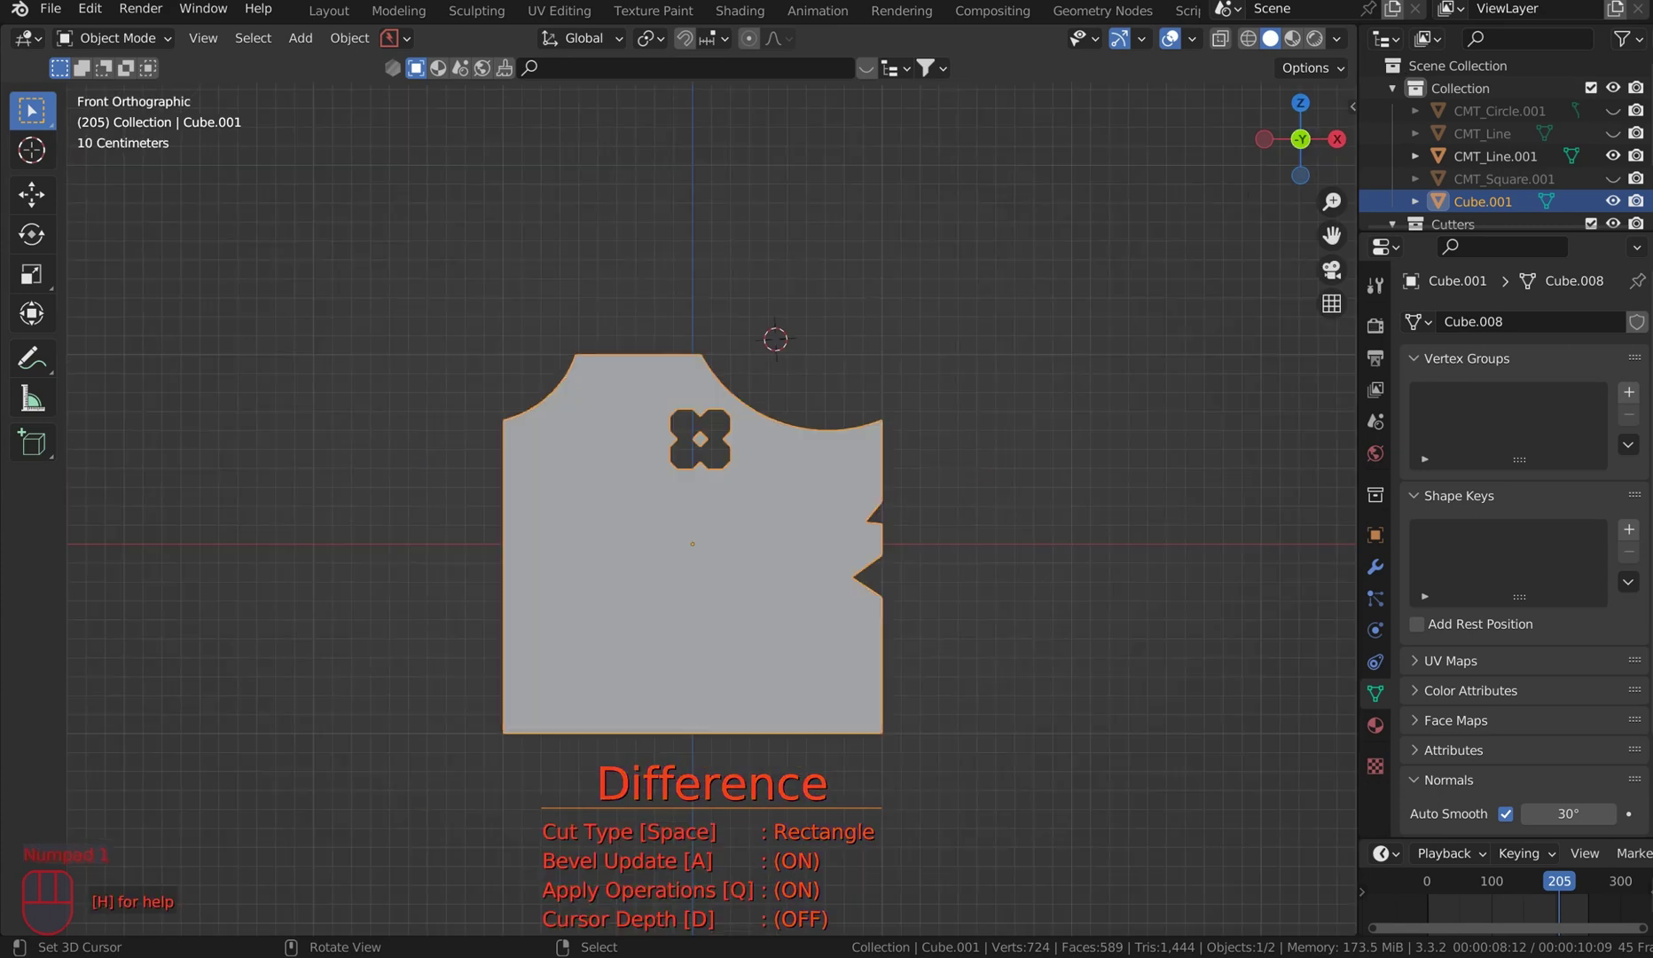
# - Place the 3D cursor on the cube's top face near its front edge, using top view
pyautogui.moveTo(877, 357); pyautogui.dragTo(915, 491, button='middle')
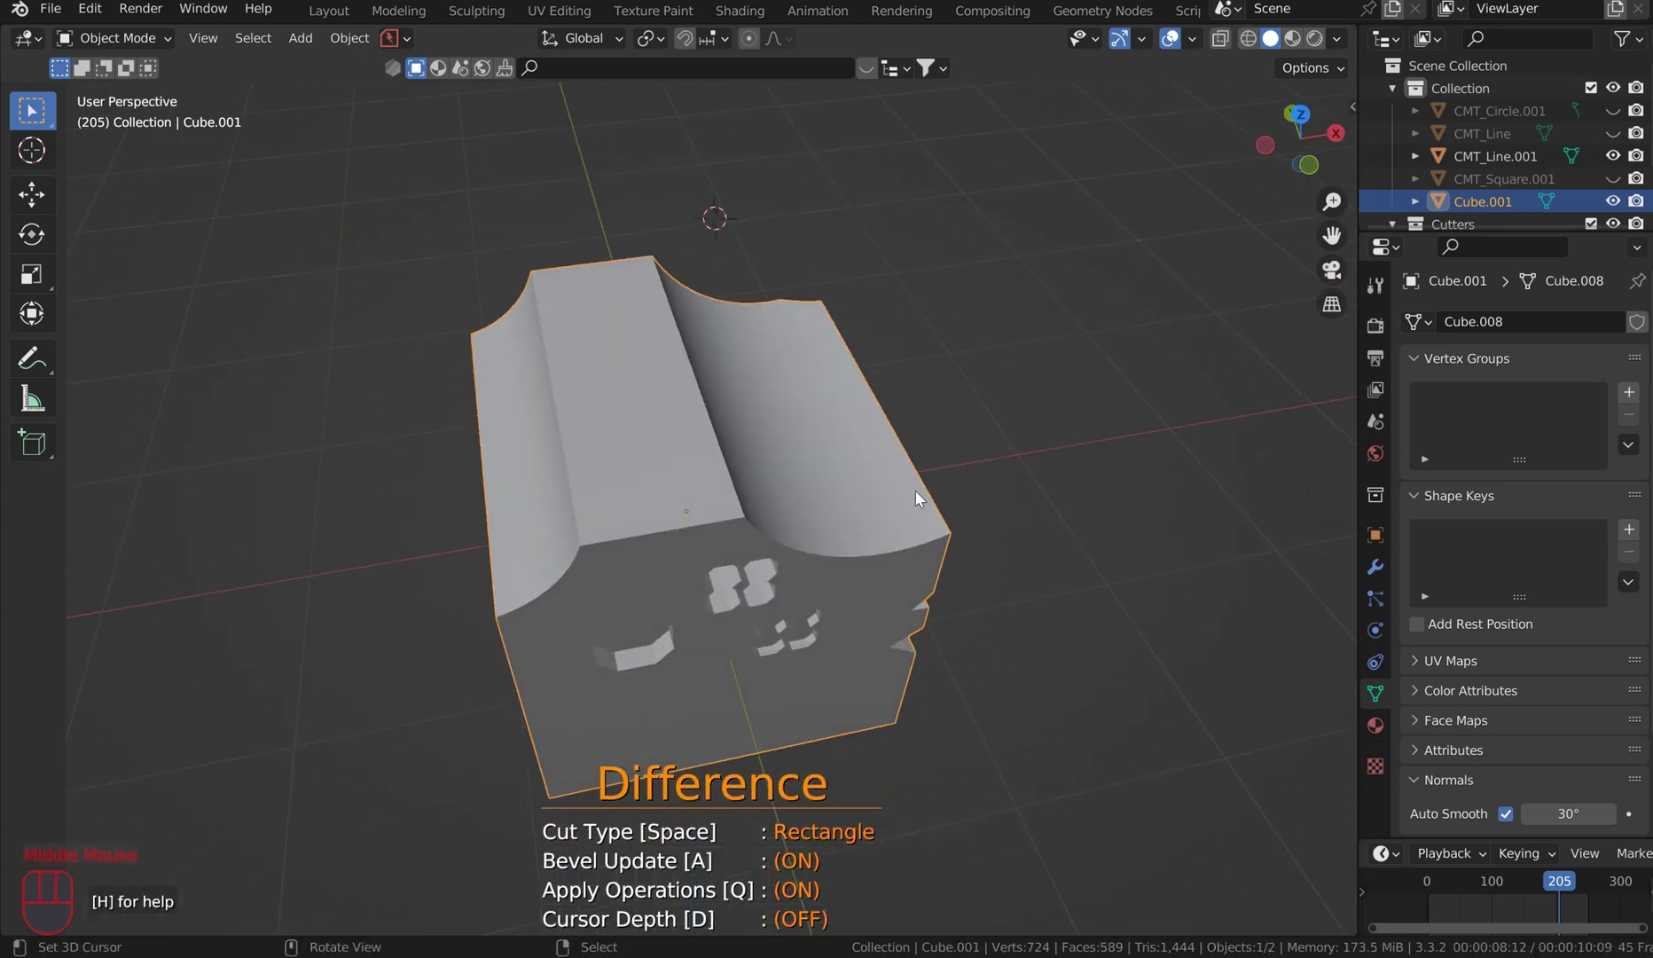
pyautogui.moveTo(748, 499); pyautogui.dragTo(750, 530, button='middle')
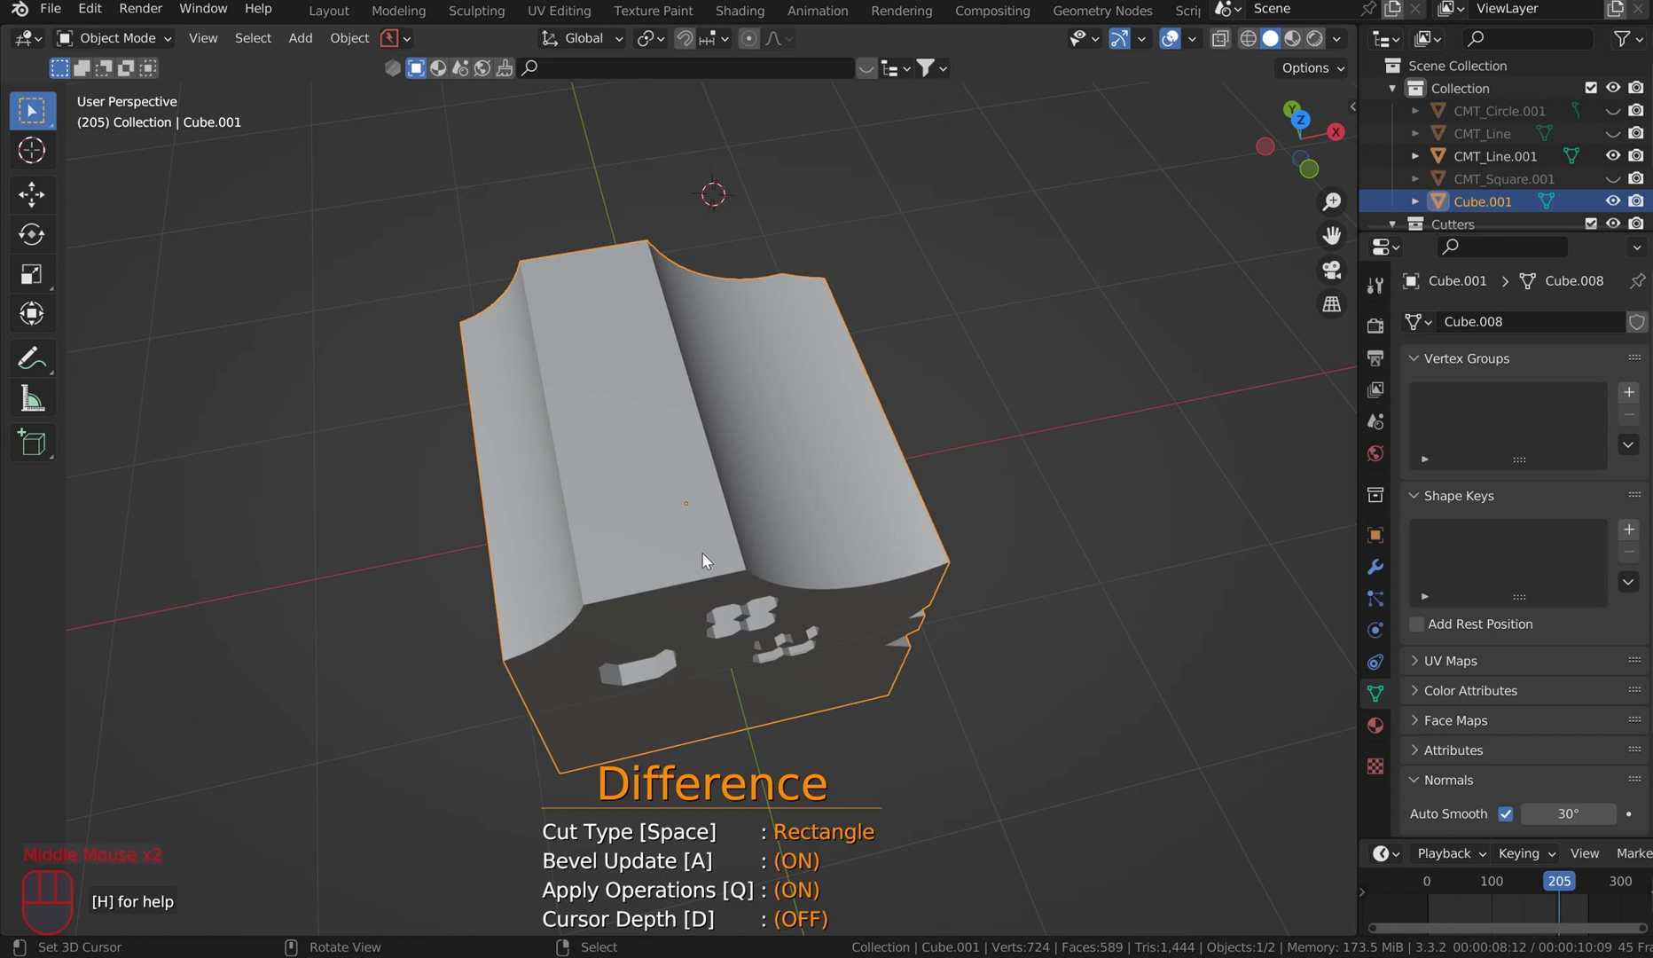
pyautogui.press('KP_7')
pyautogui.click(616, 643)
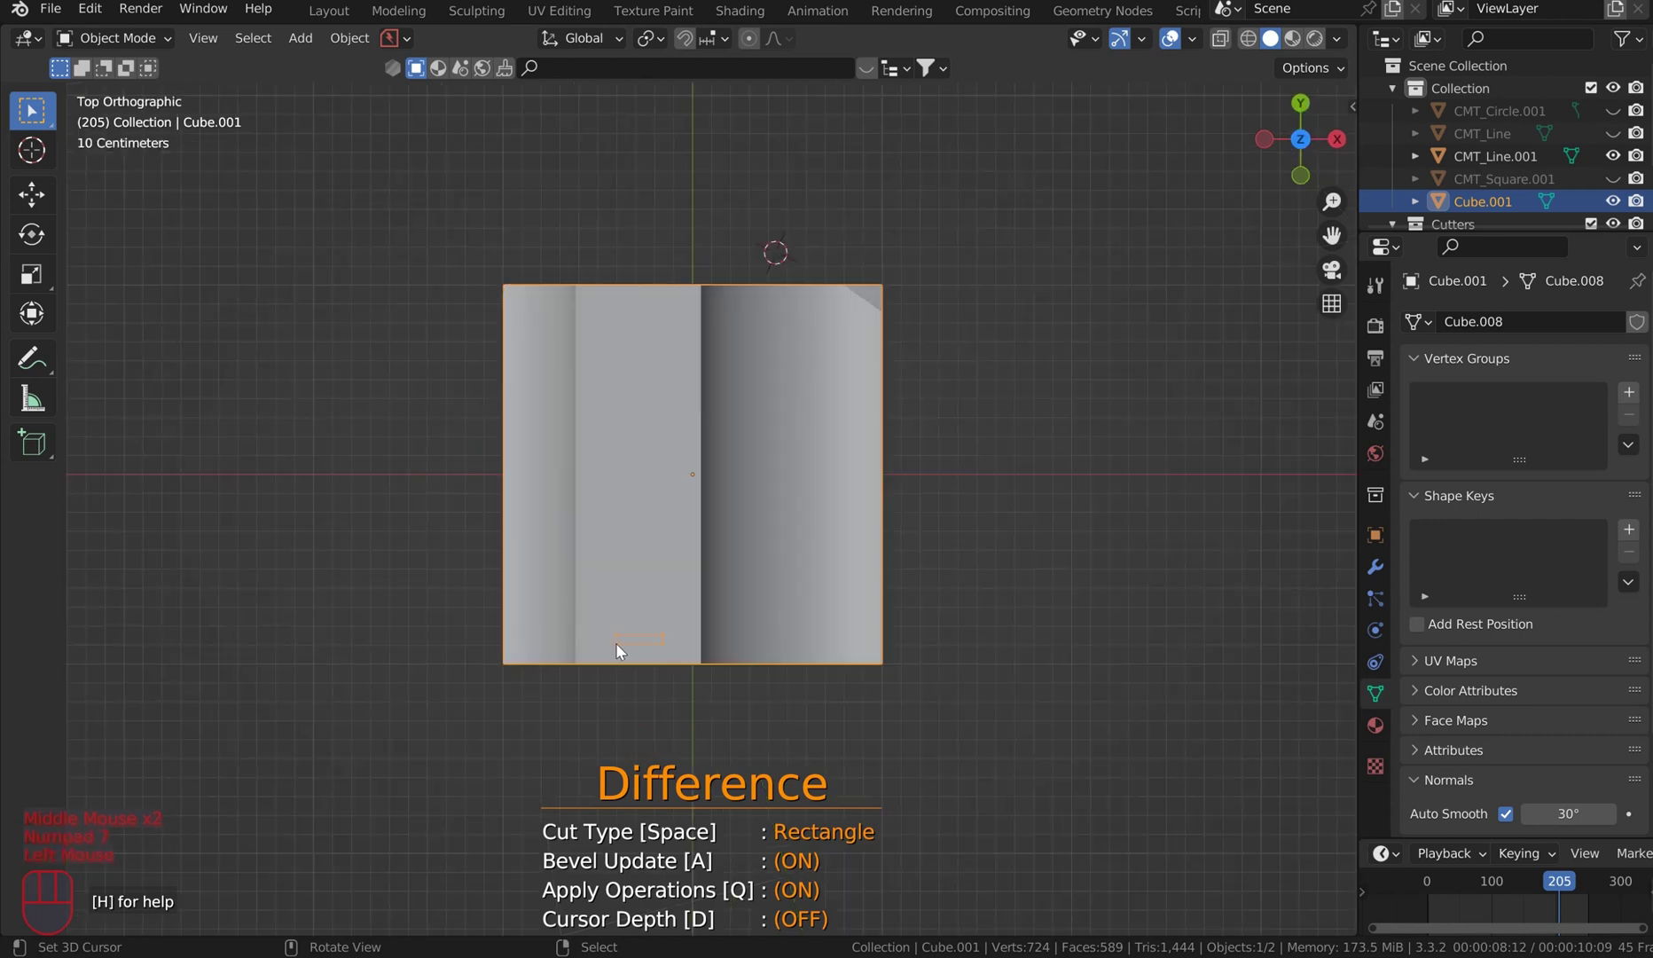
pyautogui.rightClick(616, 643)
pyautogui.click(634, 642)
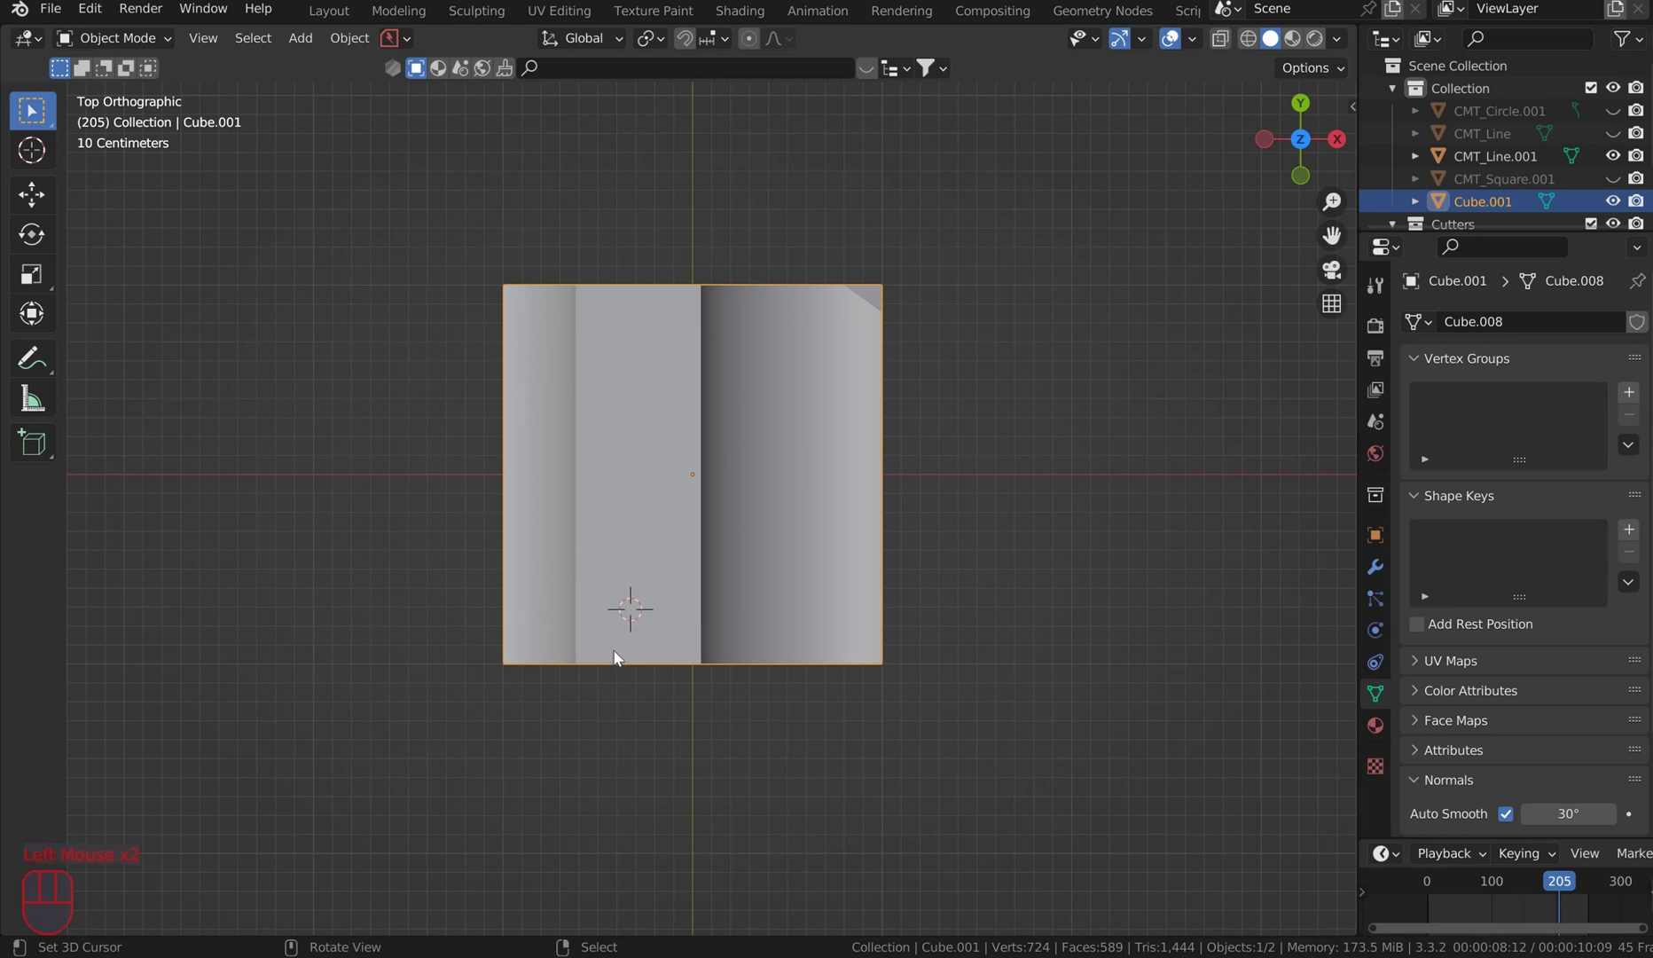
pyautogui.moveTo(639, 611); pyautogui.dragTo(733, 439, button='middle')
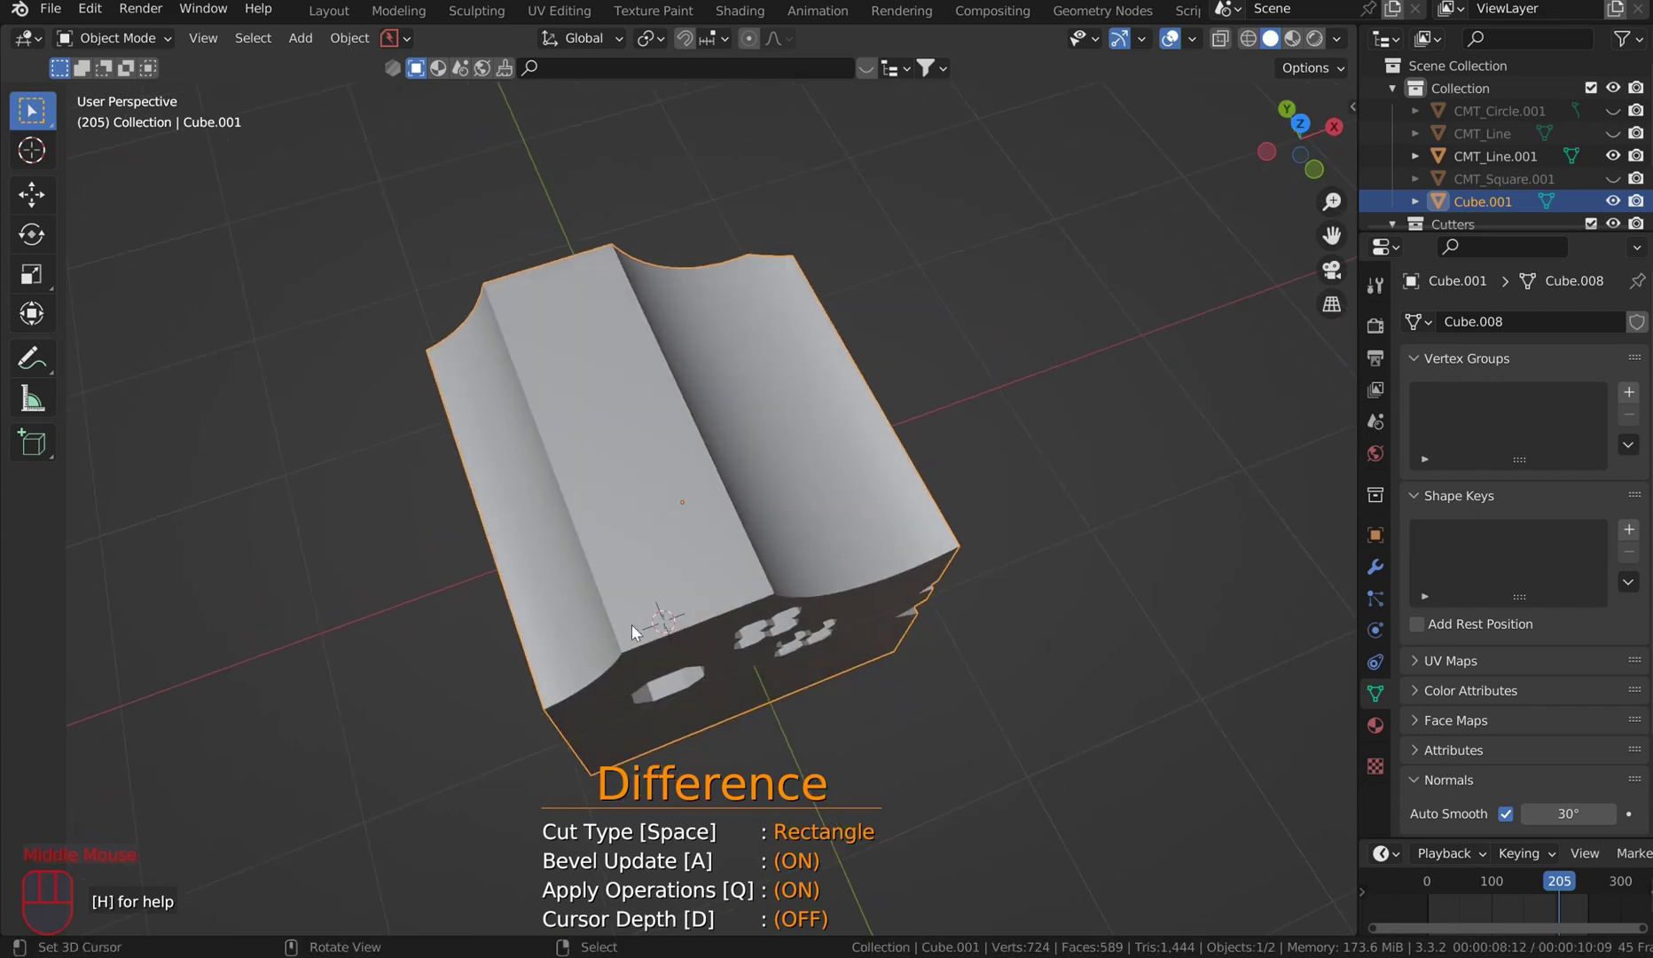
pyautogui.moveTo(901, 597); pyautogui.dragTo(875, 522, button='middle')
# - Set cuts to start at the 3D cursor depth, inspect the front recesses, and exit Carver
pyautogui.press('KP_1')
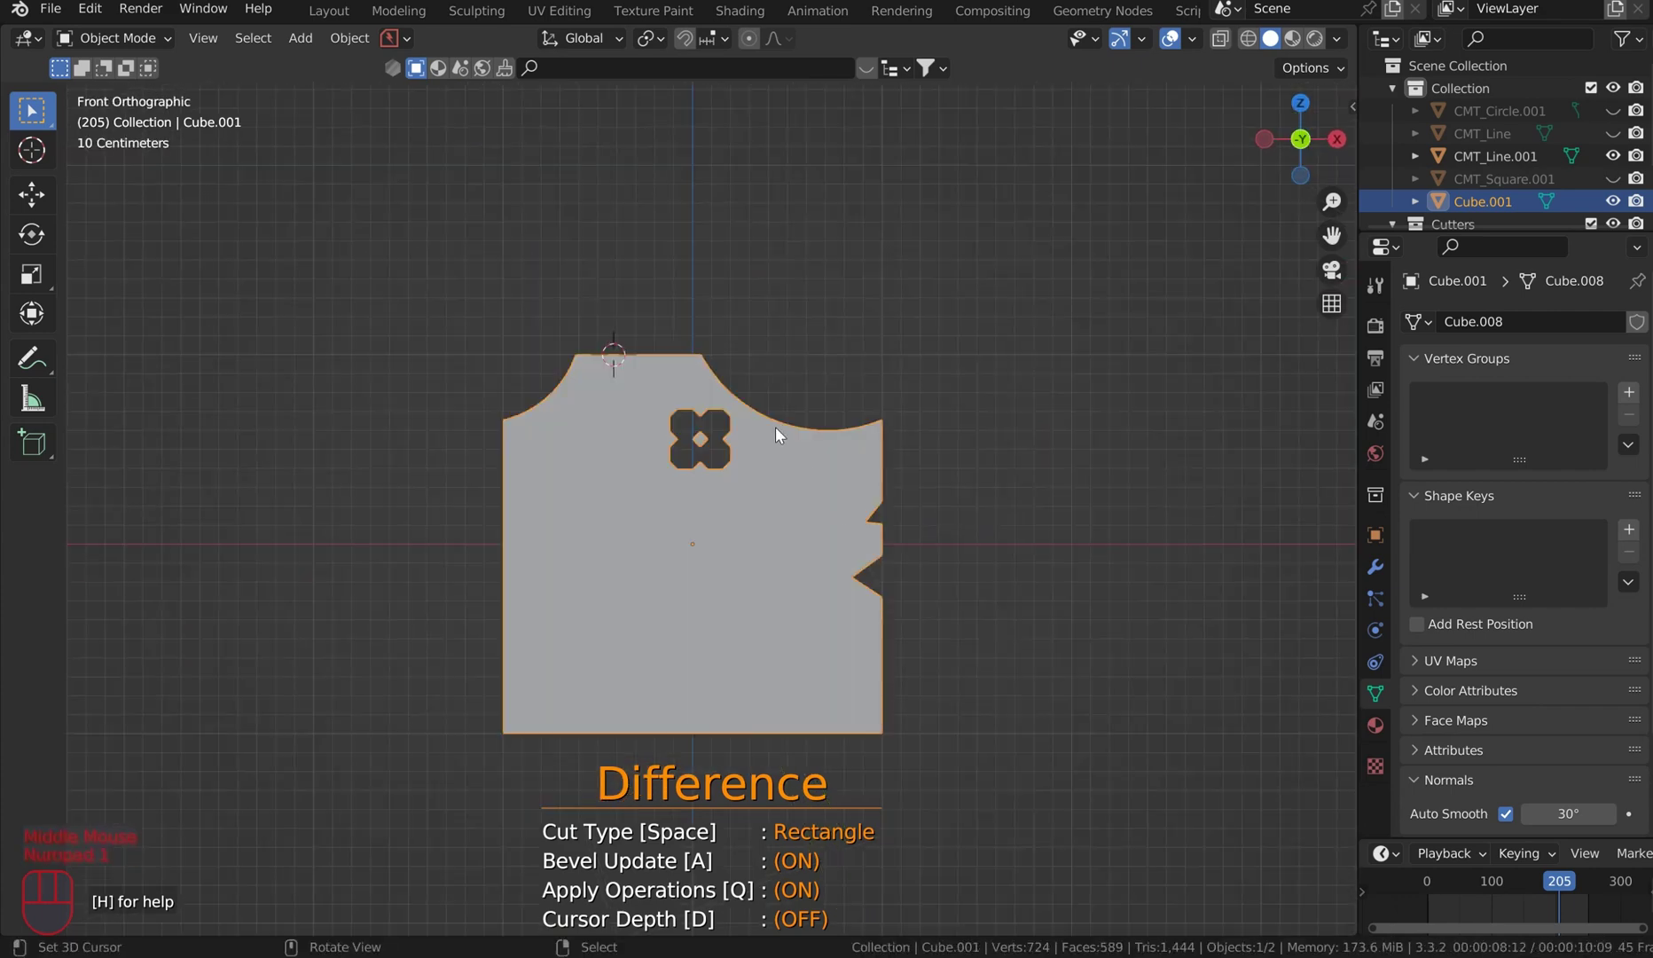
pyautogui.scroll(2, 685, 357)
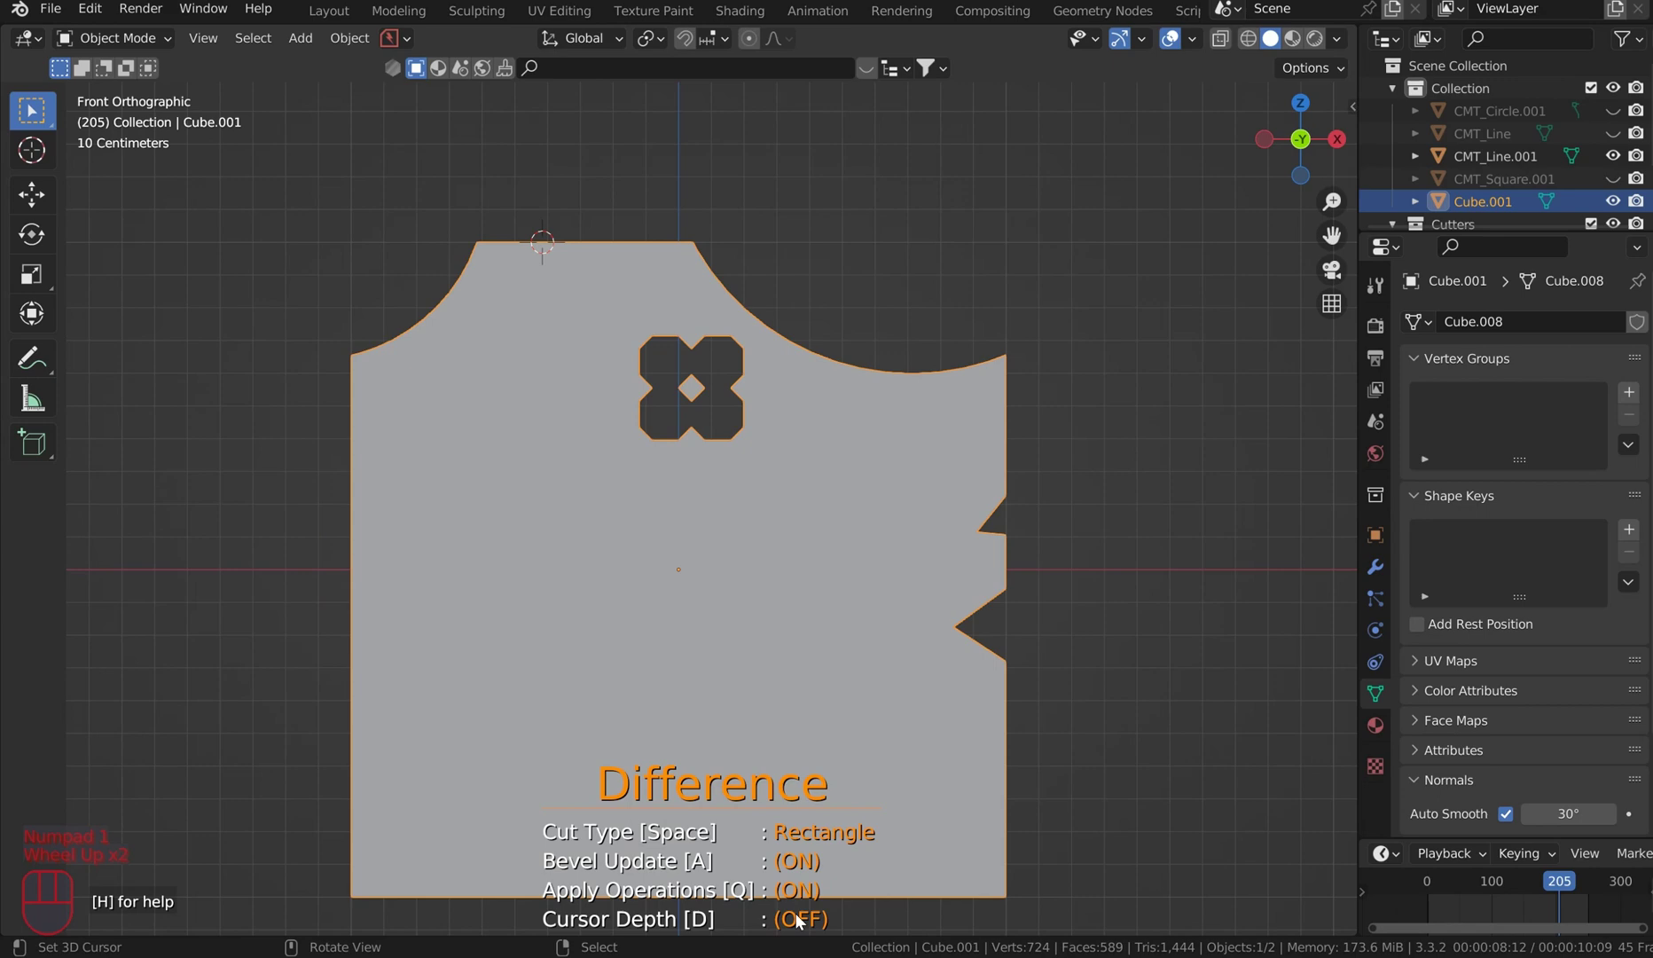
pyautogui.press('d')
pyautogui.moveTo(664, 336); pyautogui.dragTo(841, 429, button='middle')
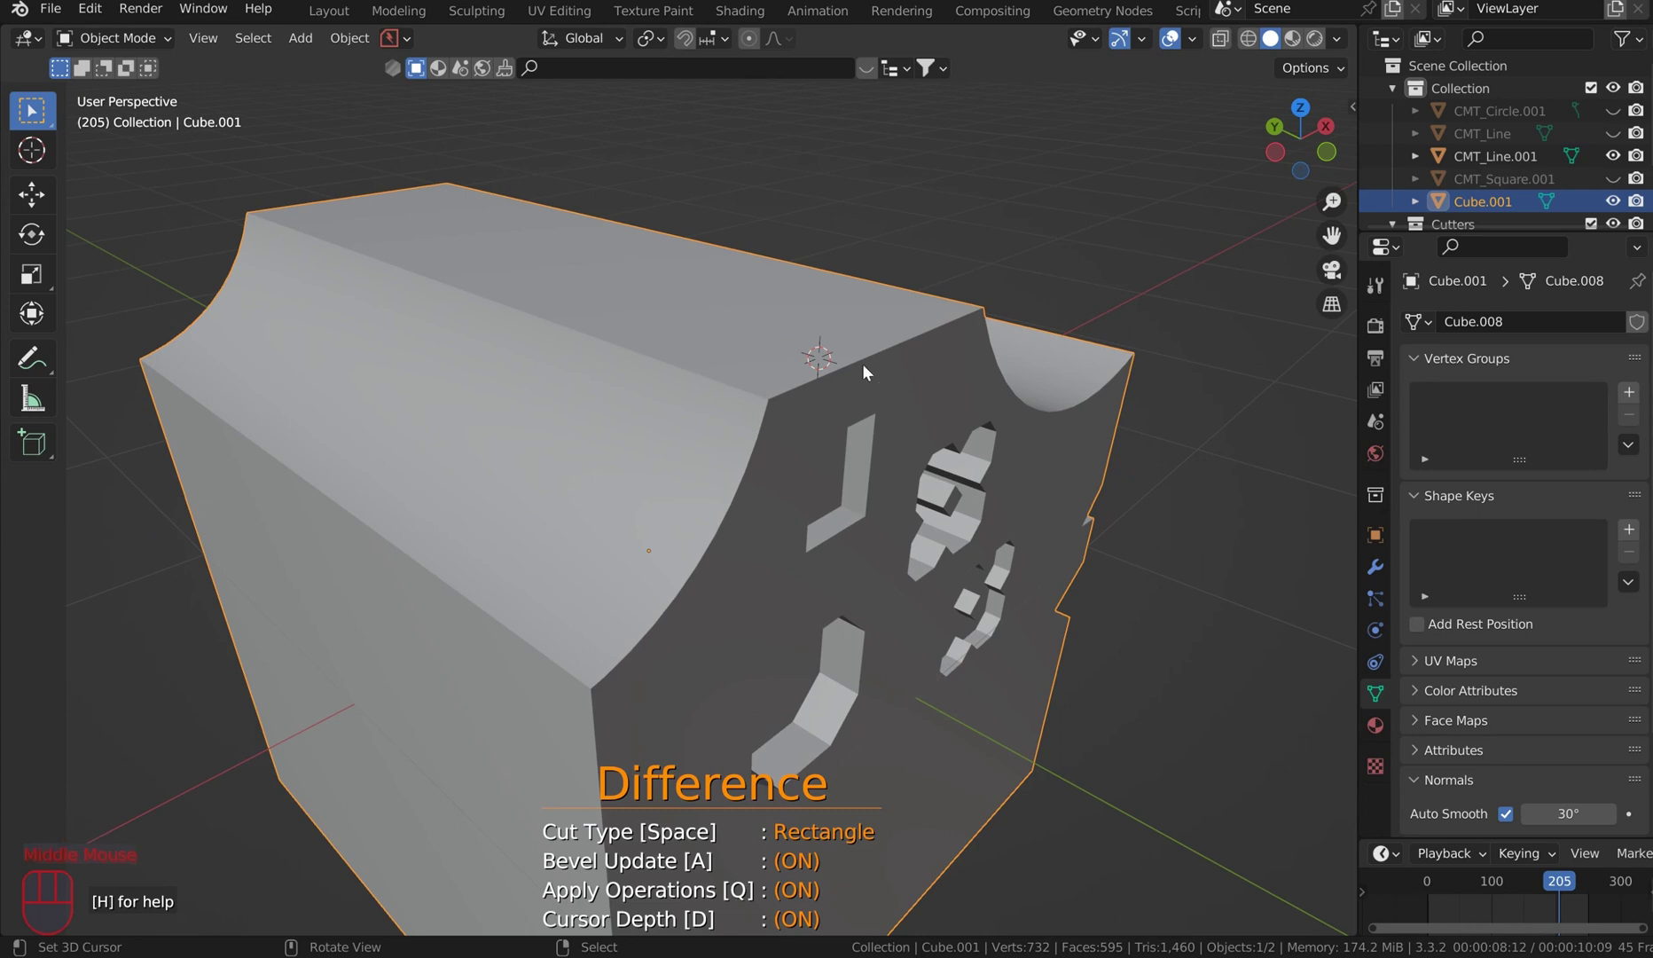
pyautogui.moveTo(1058, 202); pyautogui.dragTo(968, 170, button='middle')
pyautogui.press('h')
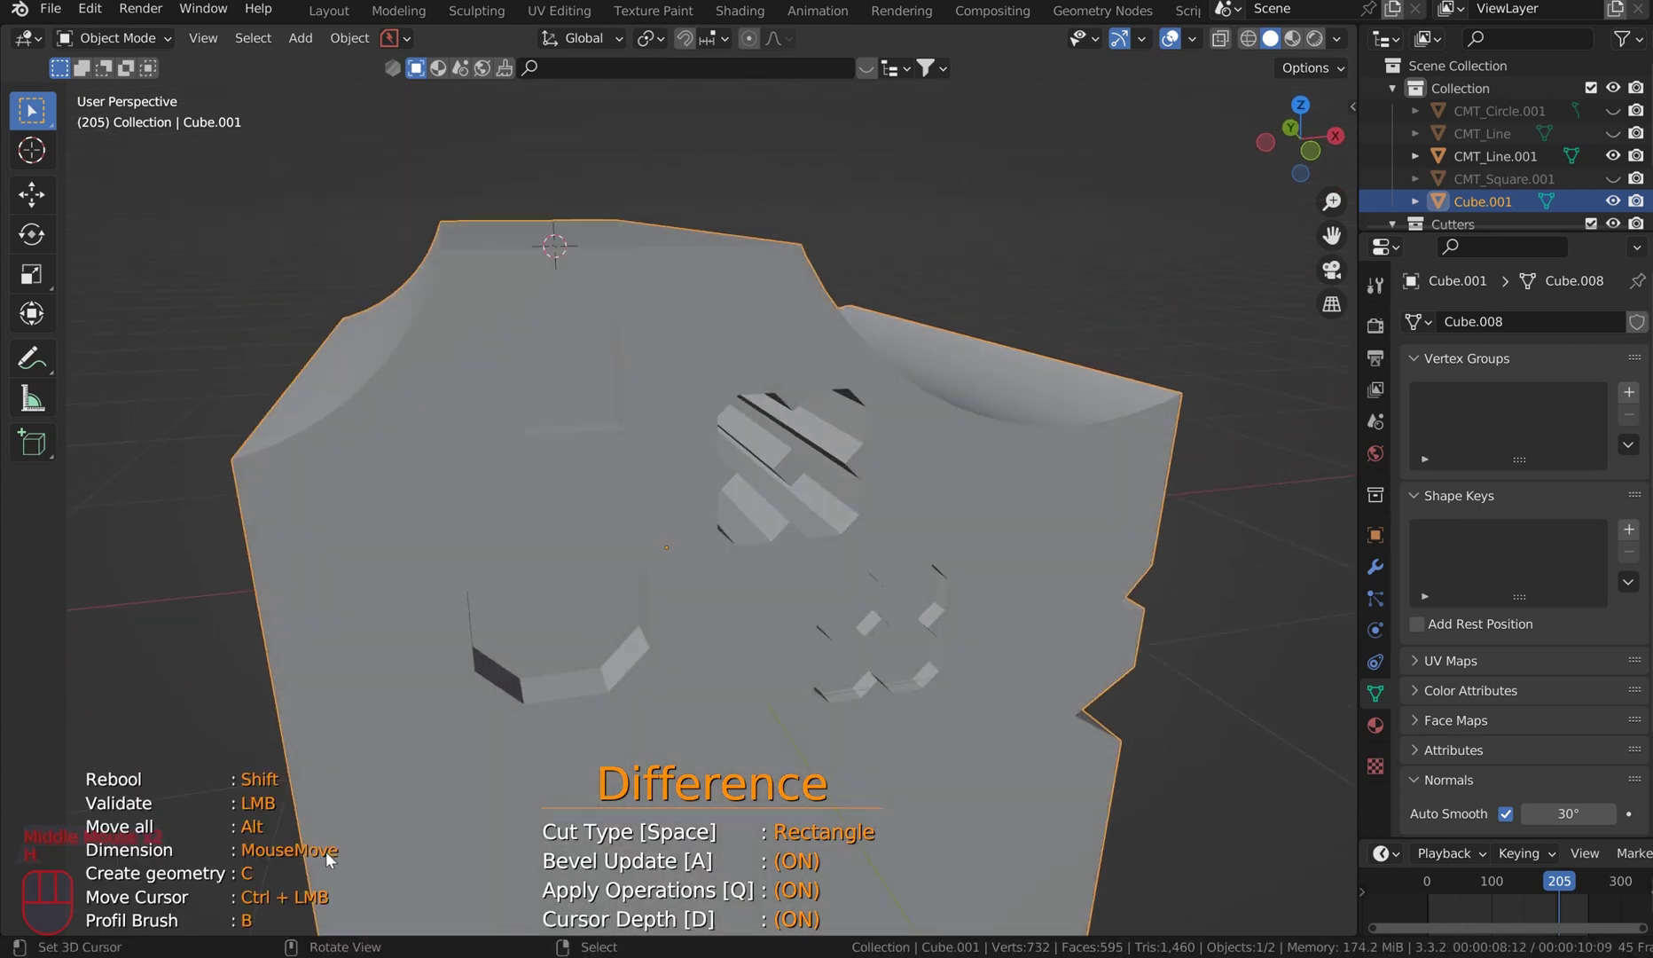
pyautogui.scroll(-3, 635, 602)
pyautogui.moveTo(658, 564); pyautogui.dragTo(580, 518, button='middle')
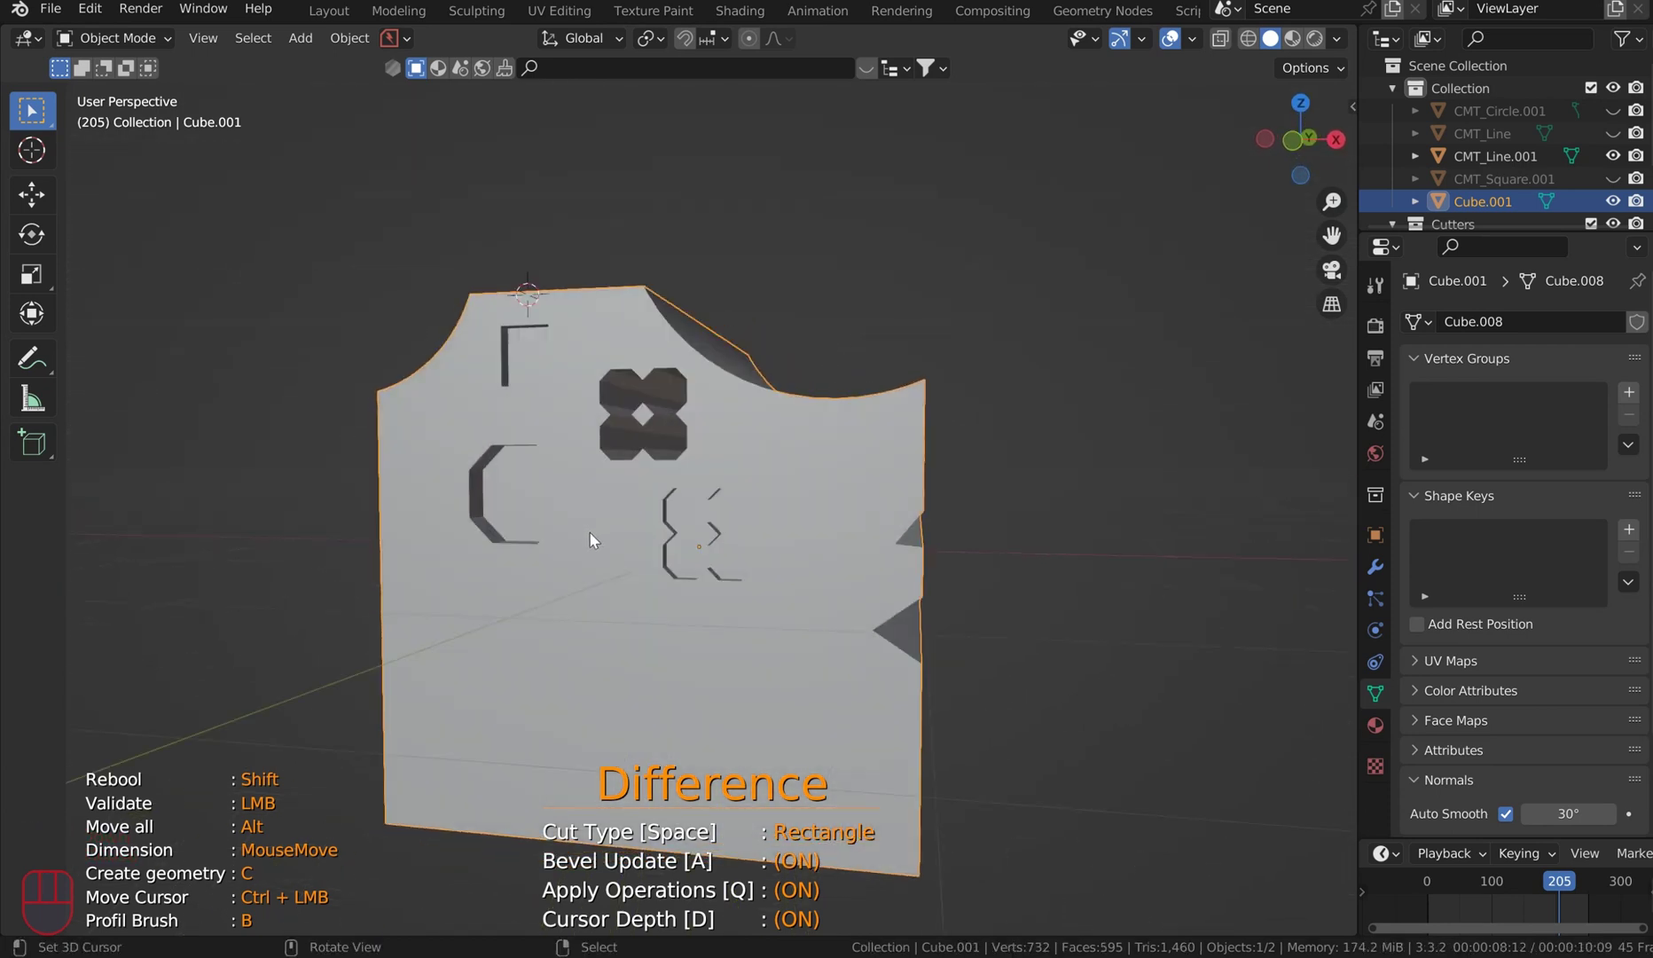
pyautogui.moveTo(785, 337); pyautogui.dragTo(651, 649, button='middle')
pyautogui.rightClick(659, 664)
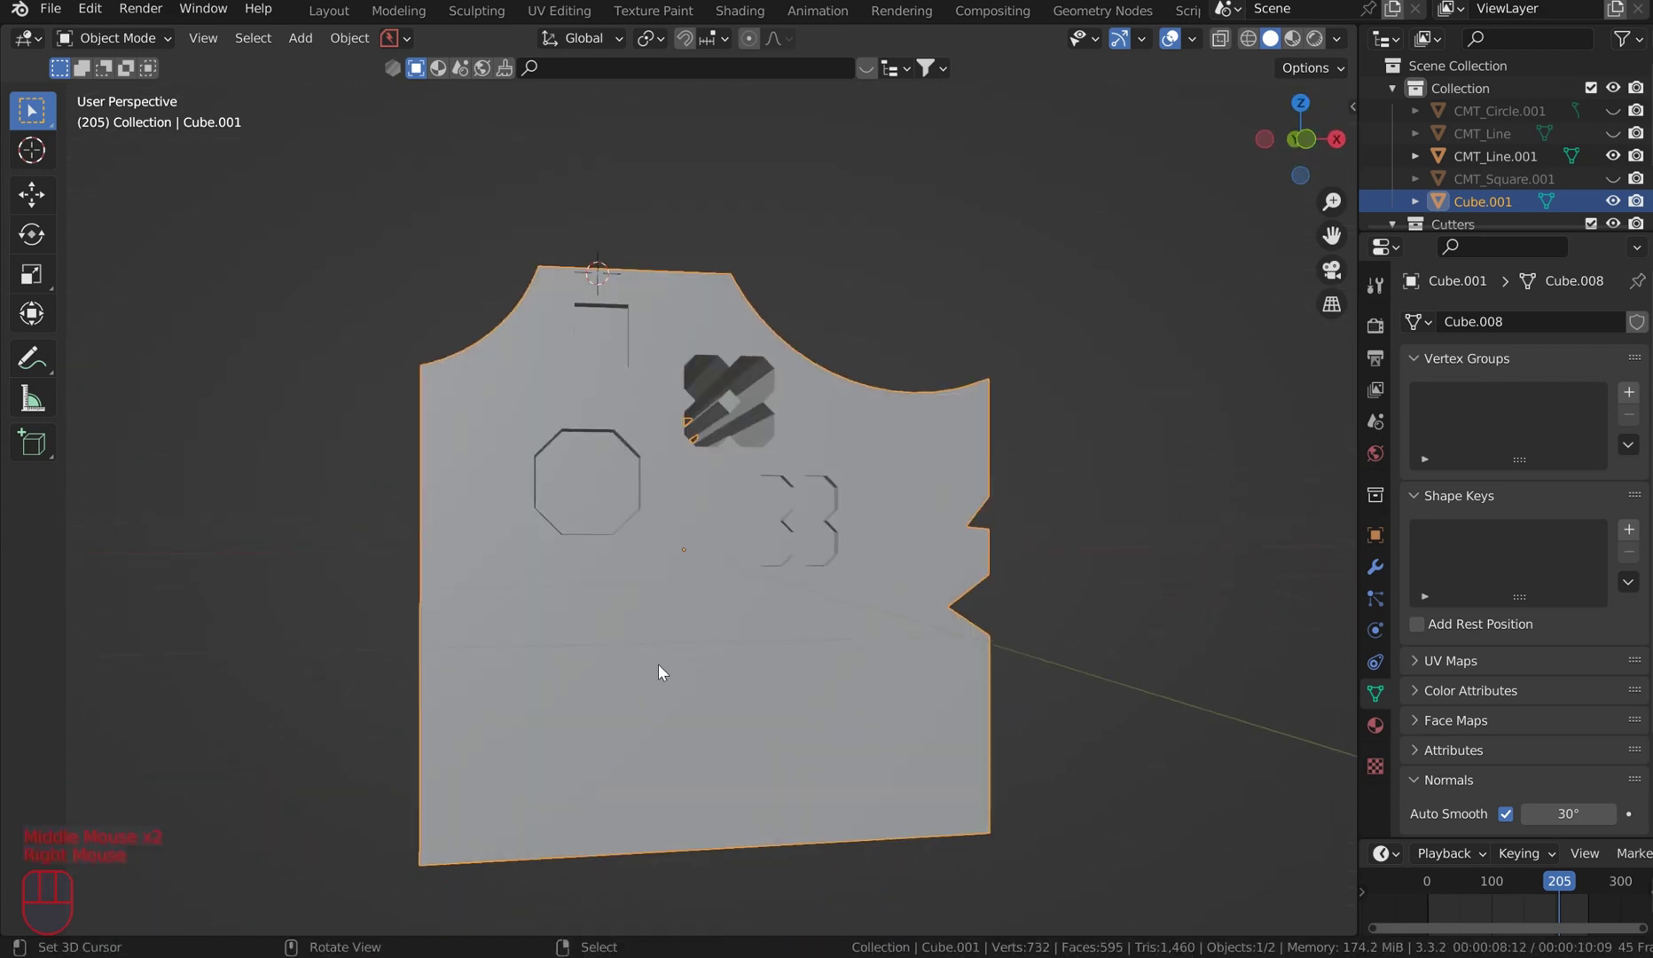
# - Enter Edit Mode, start Grid Modeler, and frame the cube's top-left corner in front view
pyautogui.press('Tab')
pyautogui.rightClick(517, 718)
pyautogui.press('q')
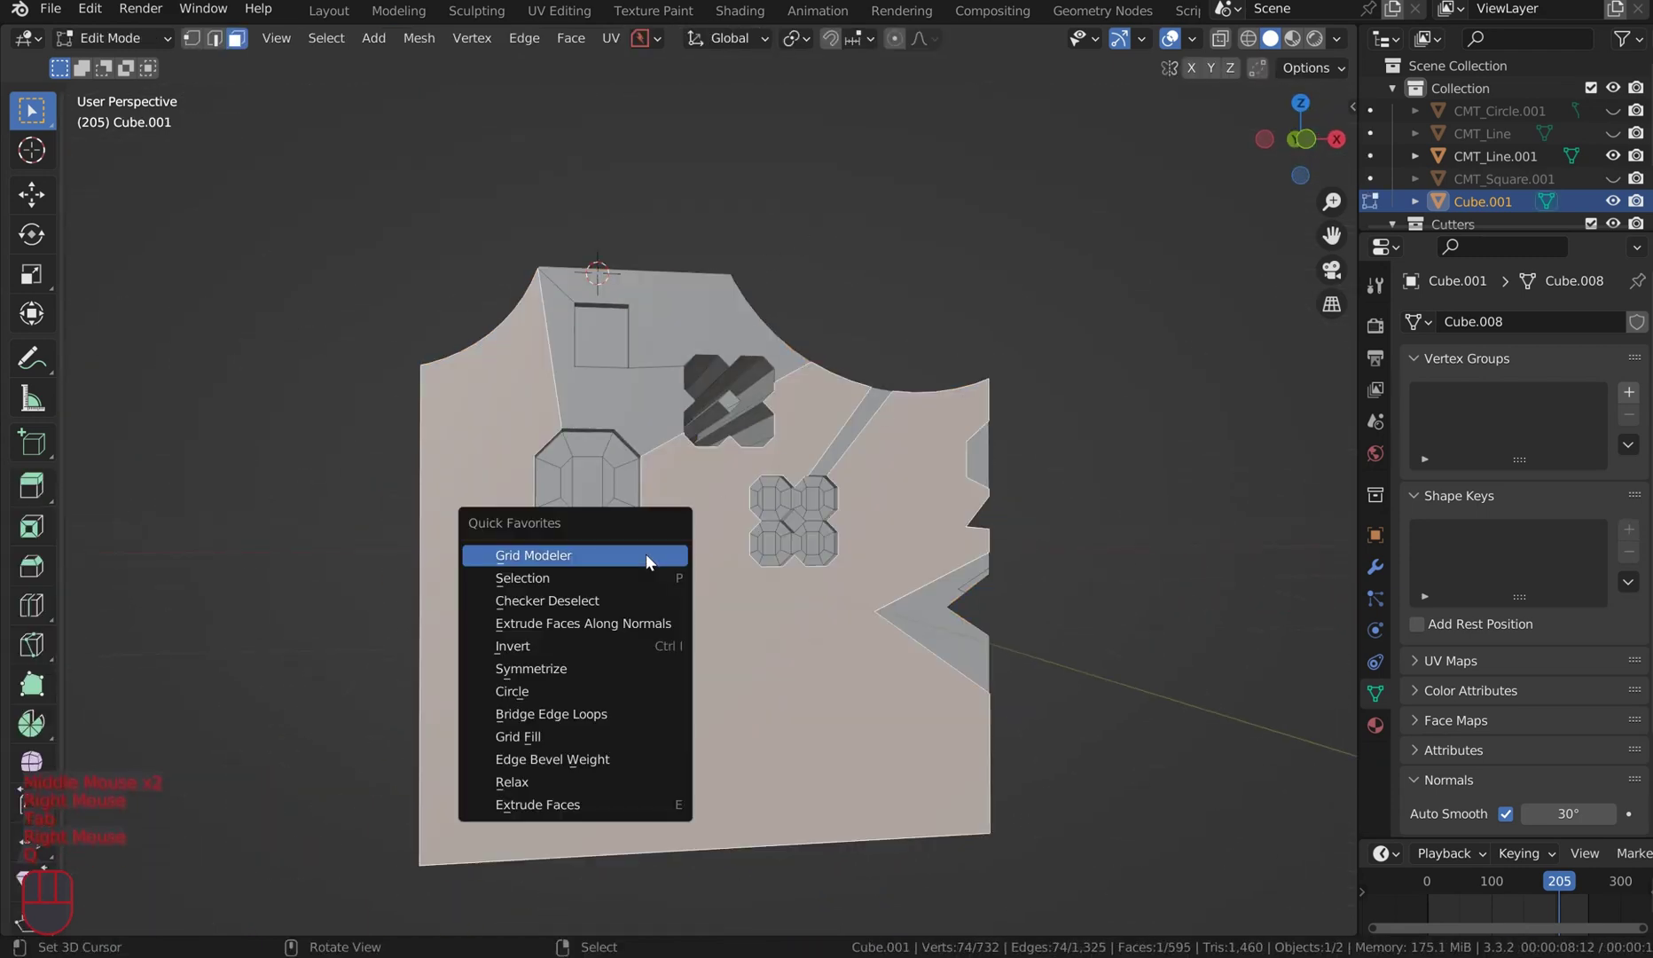
pyautogui.click(646, 553)
pyautogui.scroll(1, 645, 553)
pyautogui.scroll(-5, 646, 552)
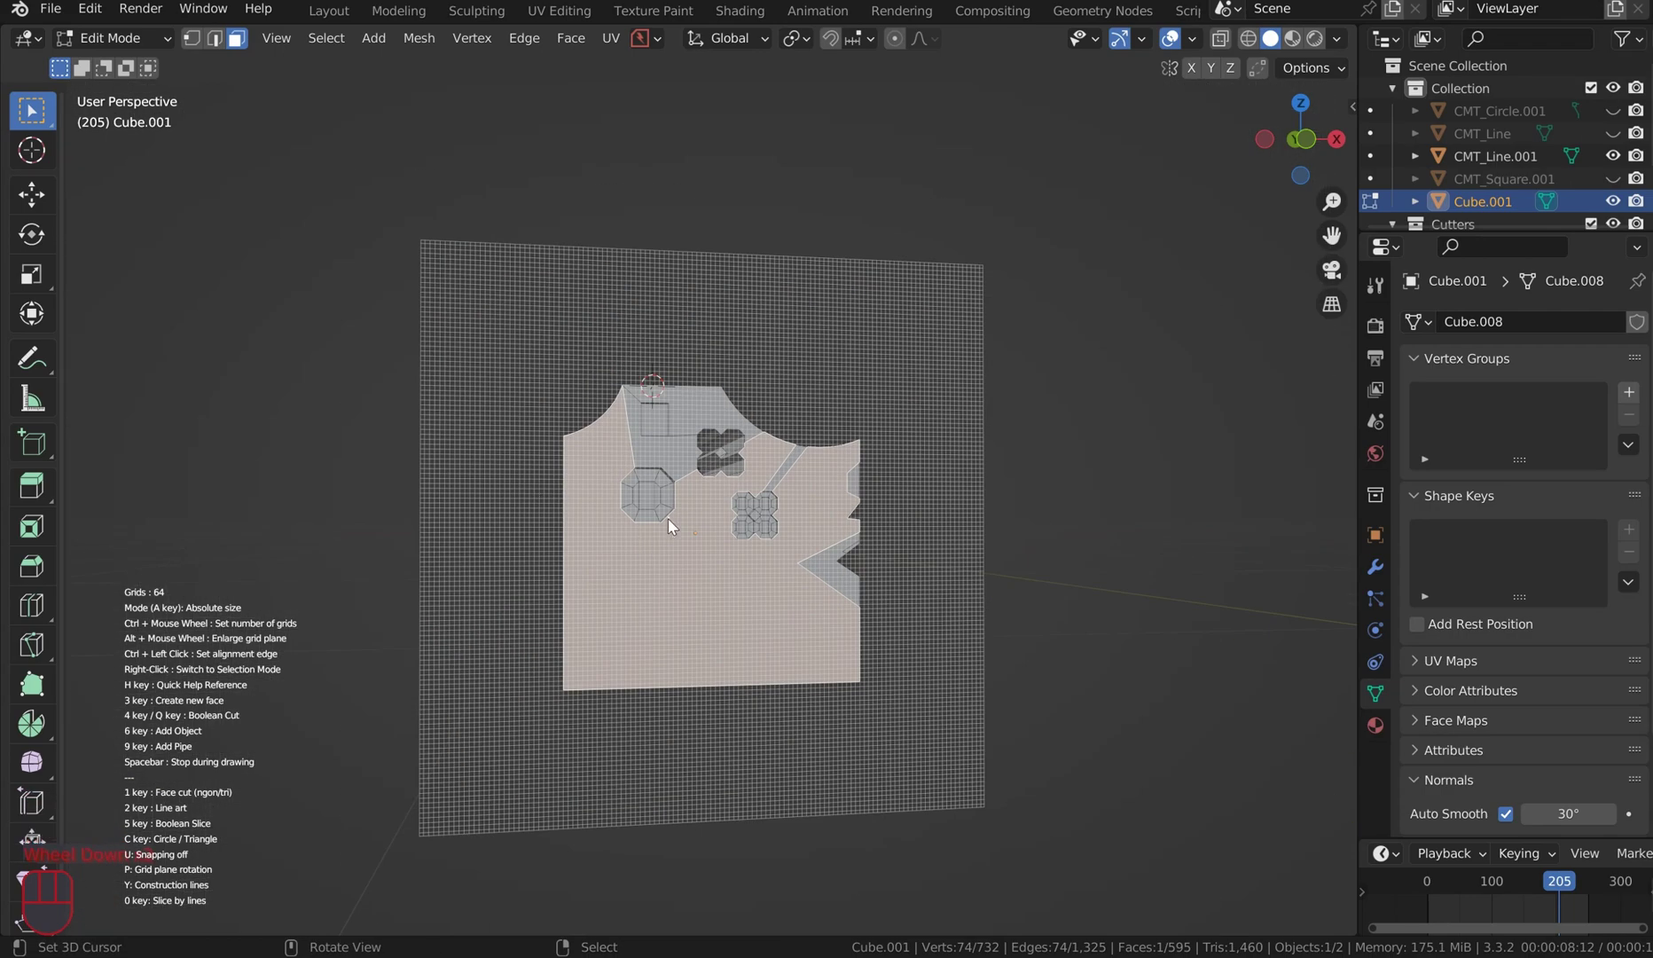
pyautogui.press('KP_1')
pyautogui.scroll(3, 648, 403)
pyautogui.keyDown('shift'); pyautogui.moveTo(616, 399); pyautogui.dragTo(713, 446, button='middle'); pyautogui.keyUp('shift')
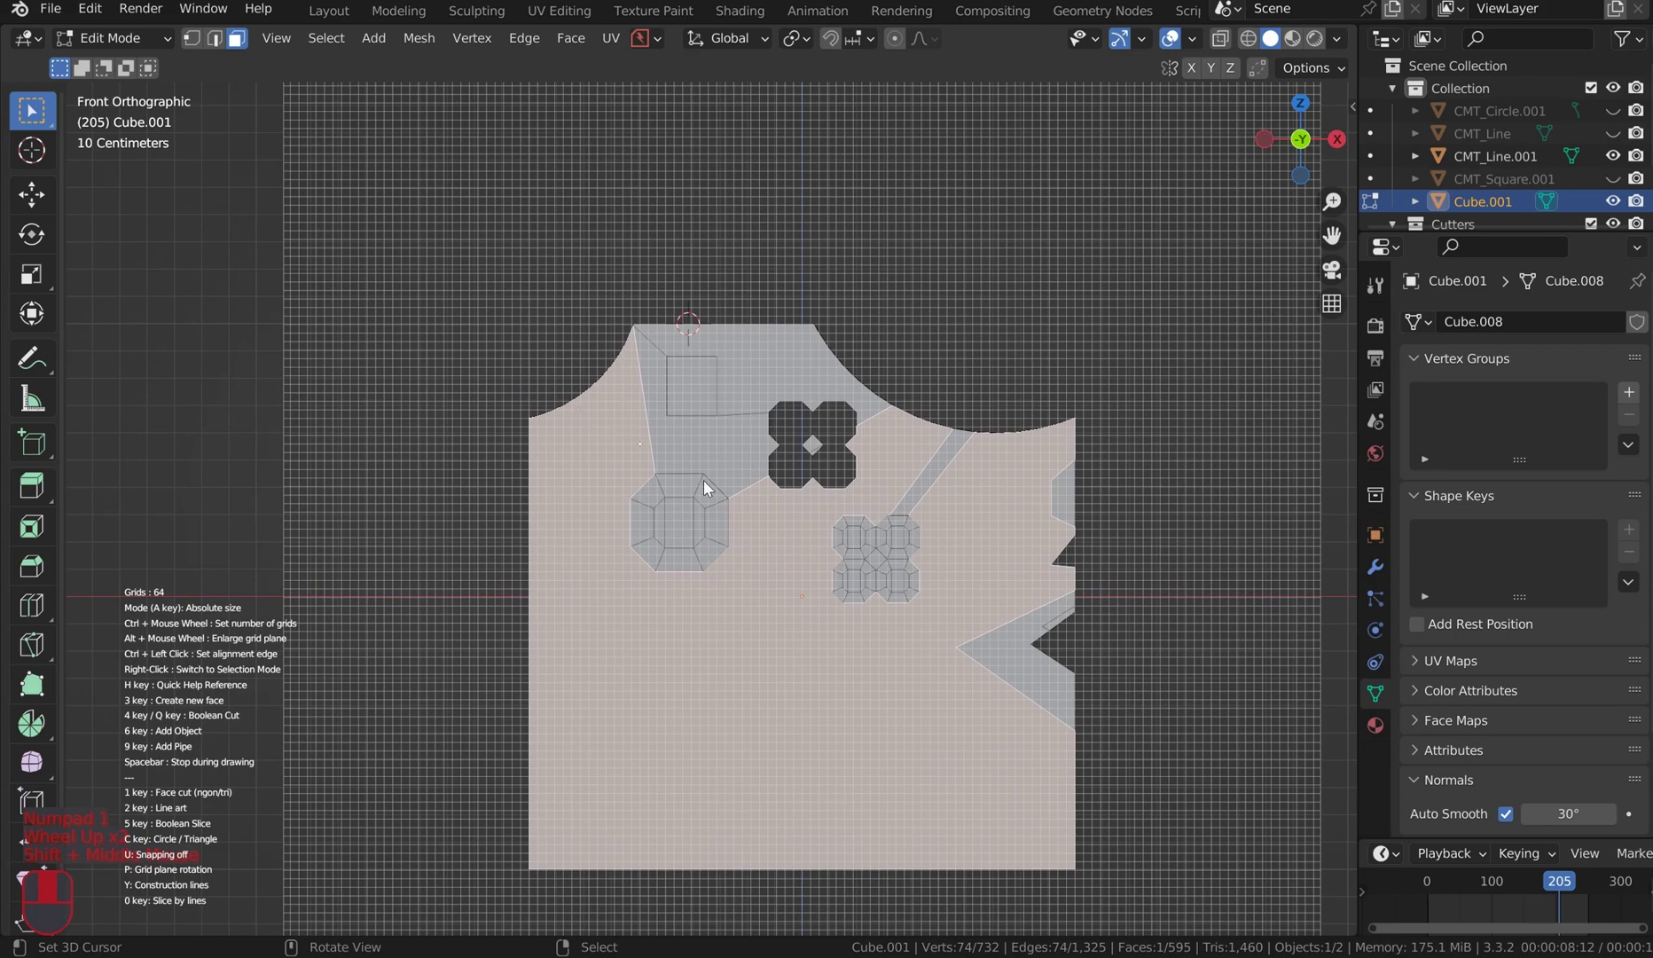
pyautogui.scroll(2, 634, 327)
pyautogui.keyDown('shift'); pyautogui.moveTo(531, 296); pyautogui.dragTo(466, 451, button='middle'); pyautogui.keyUp('shift')
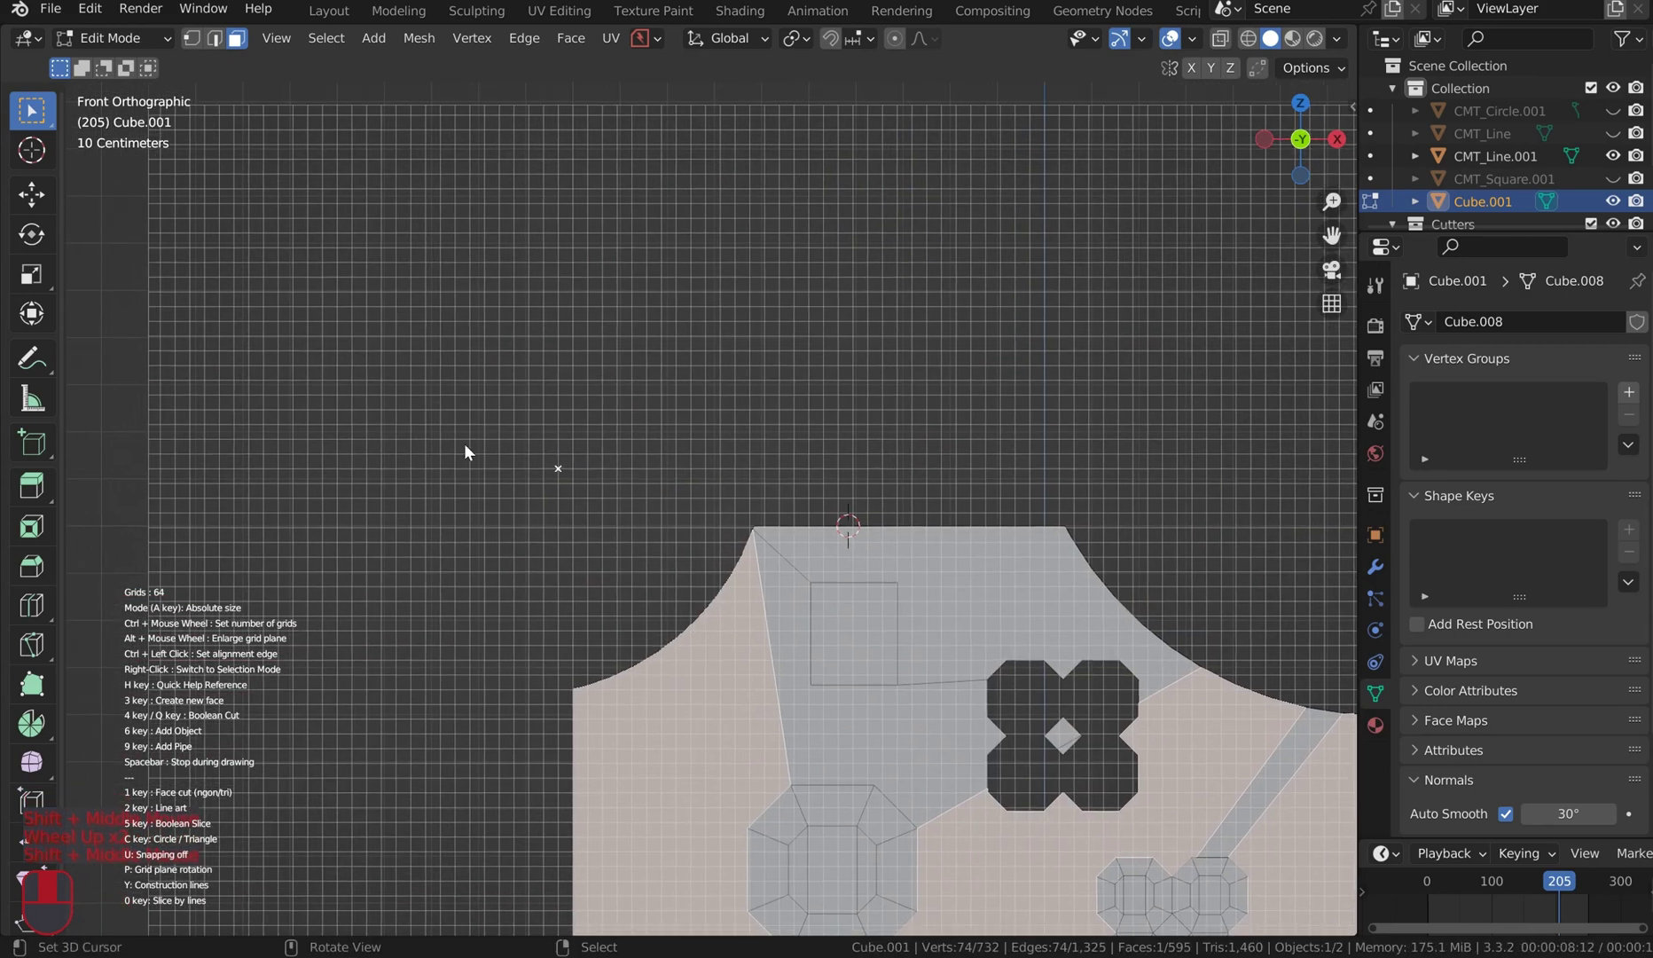
pyautogui.keyDown('ctrl'); pyautogui.scroll(9, 653, 606); pyautogui.keyUp('ctrl')
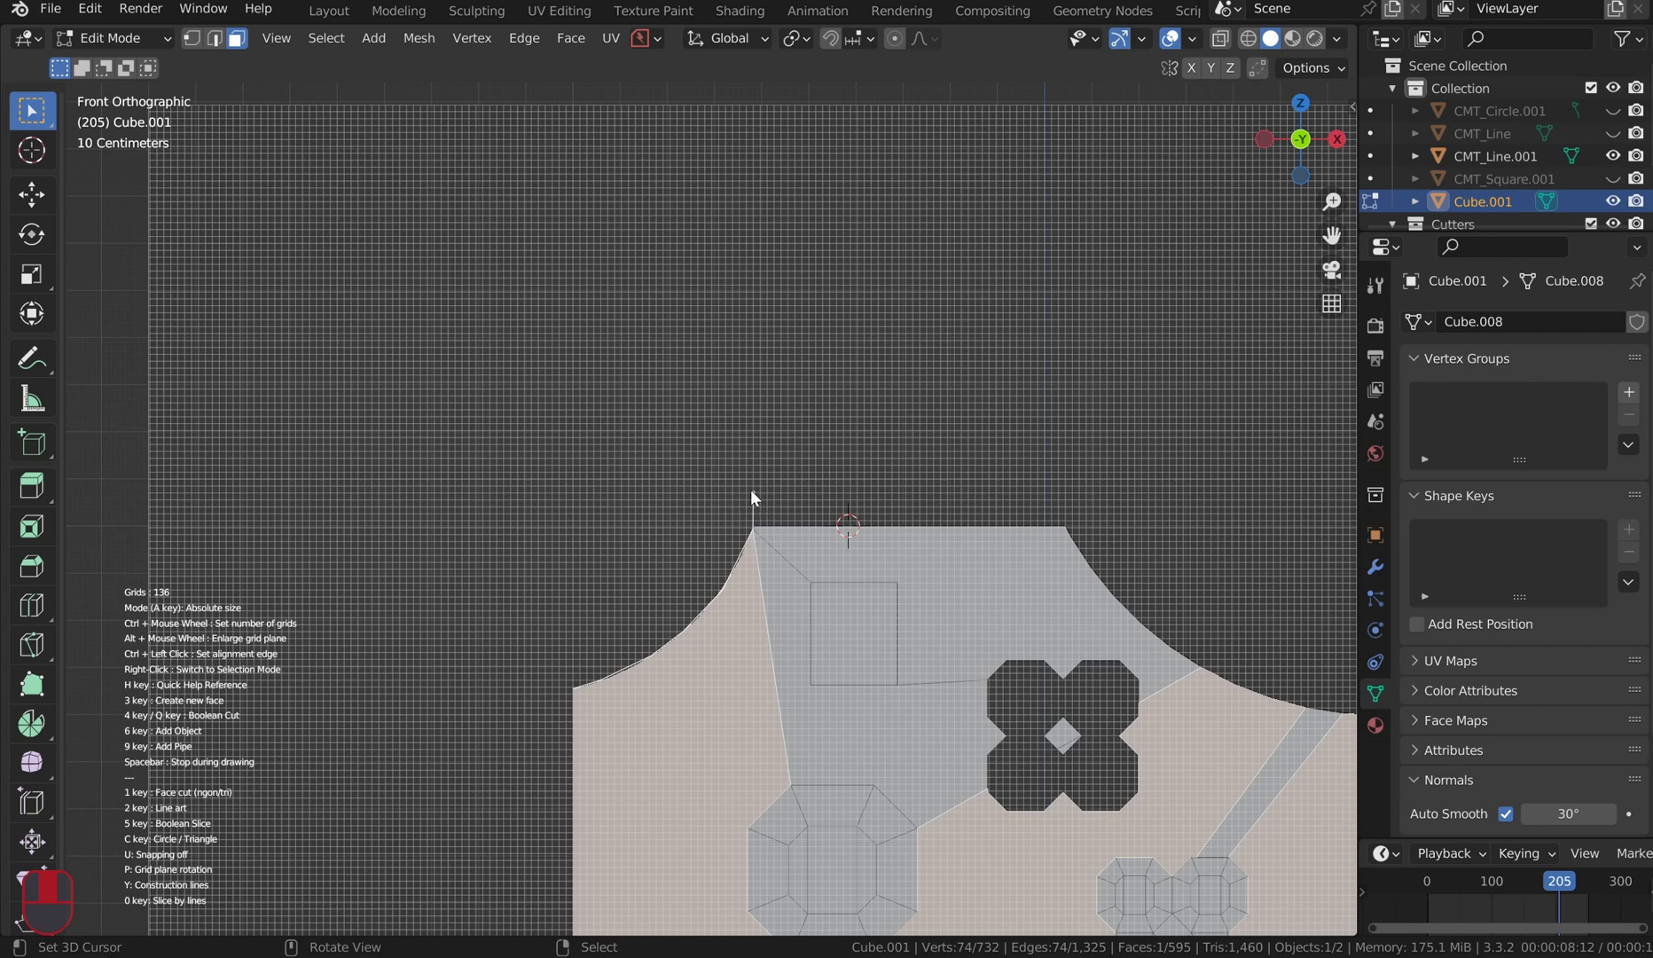
# - Draw a wedge at the top-left corner, round its corners, and apply it at depth 67.87
pyautogui.click(750, 487)
pyautogui.click(732, 466)
pyautogui.rightClick(652, 617)
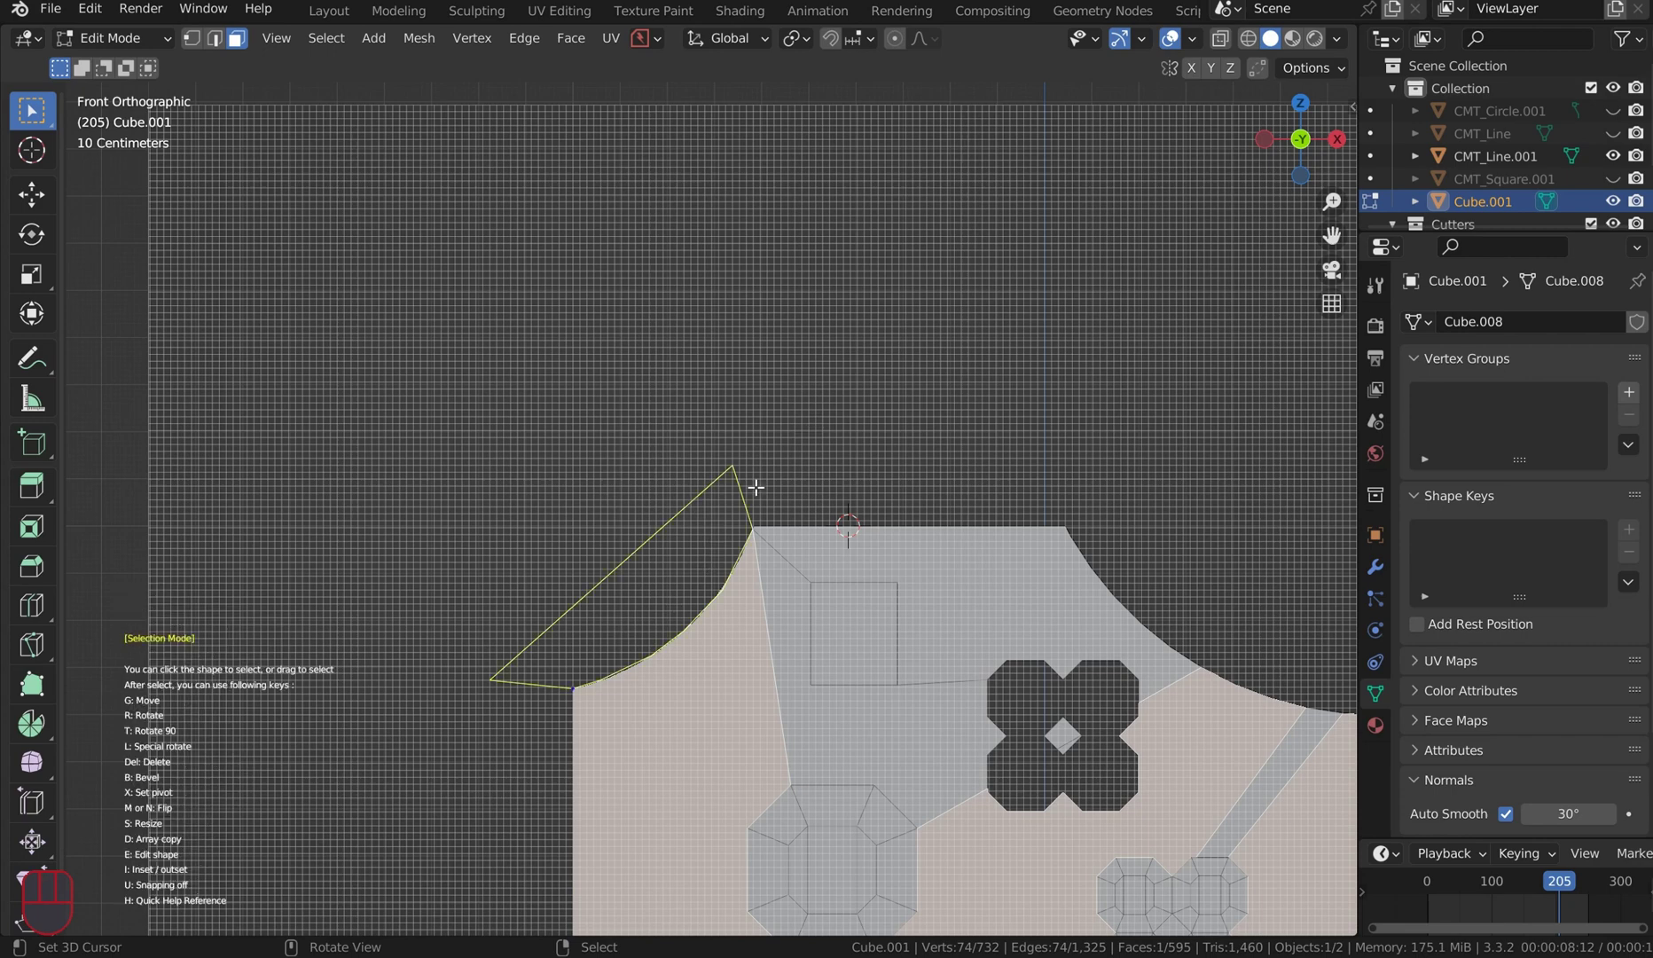
pyautogui.press('b')
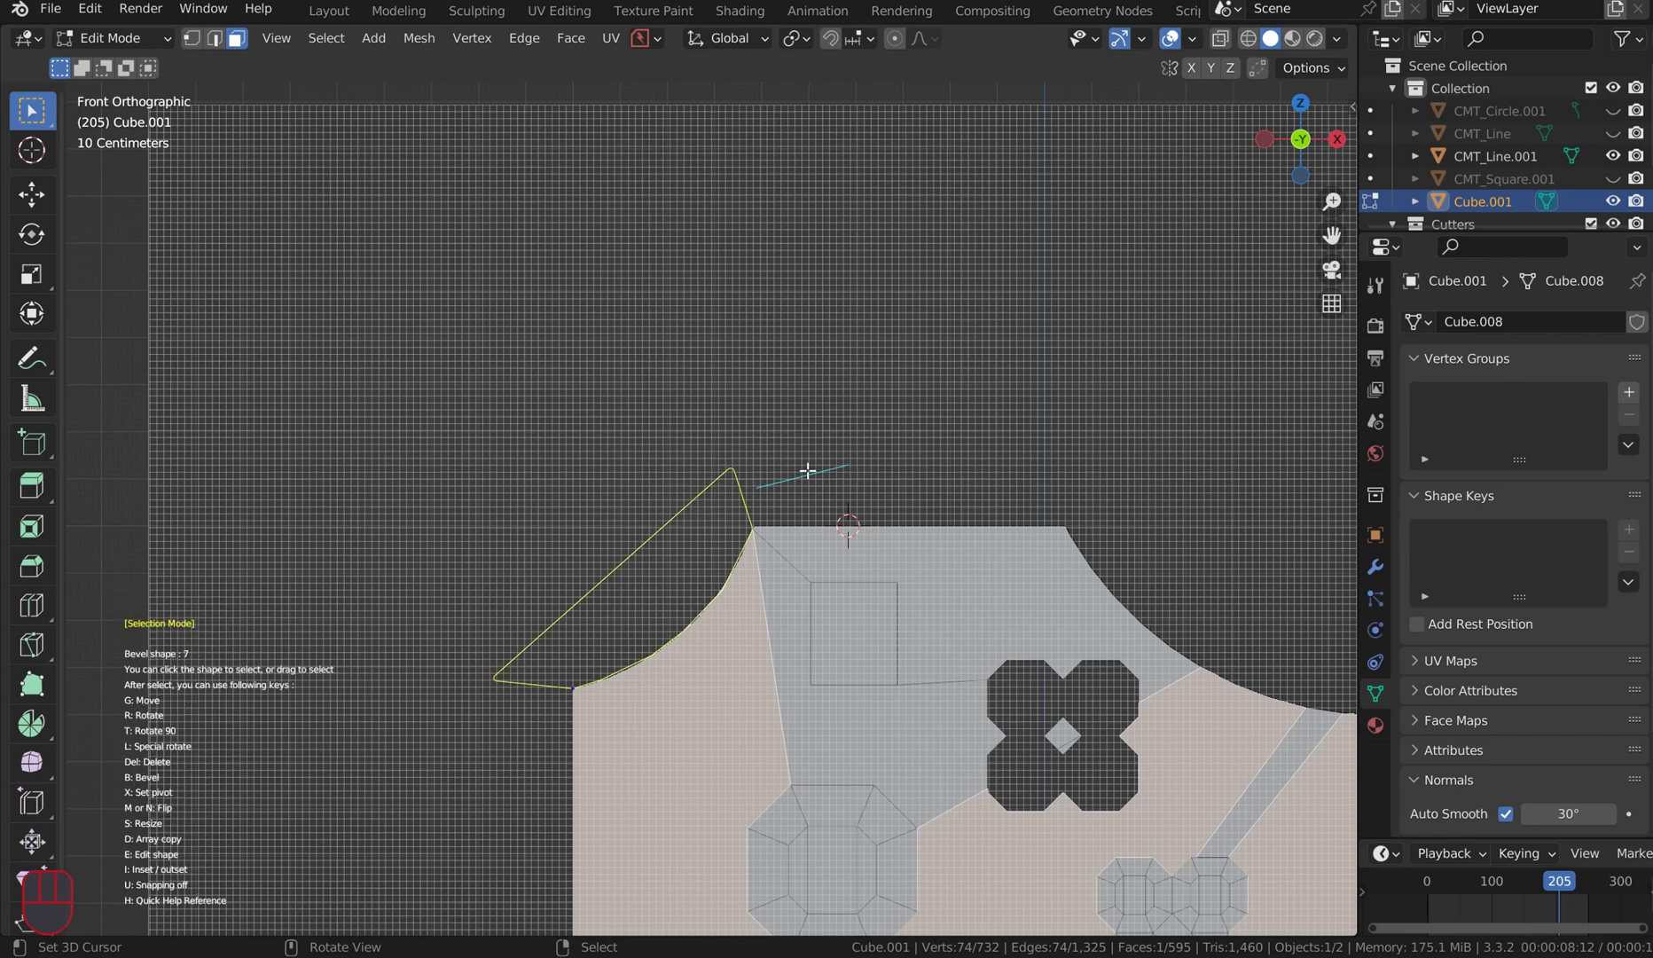
pyautogui.click(850, 452)
pyautogui.click(850, 451)
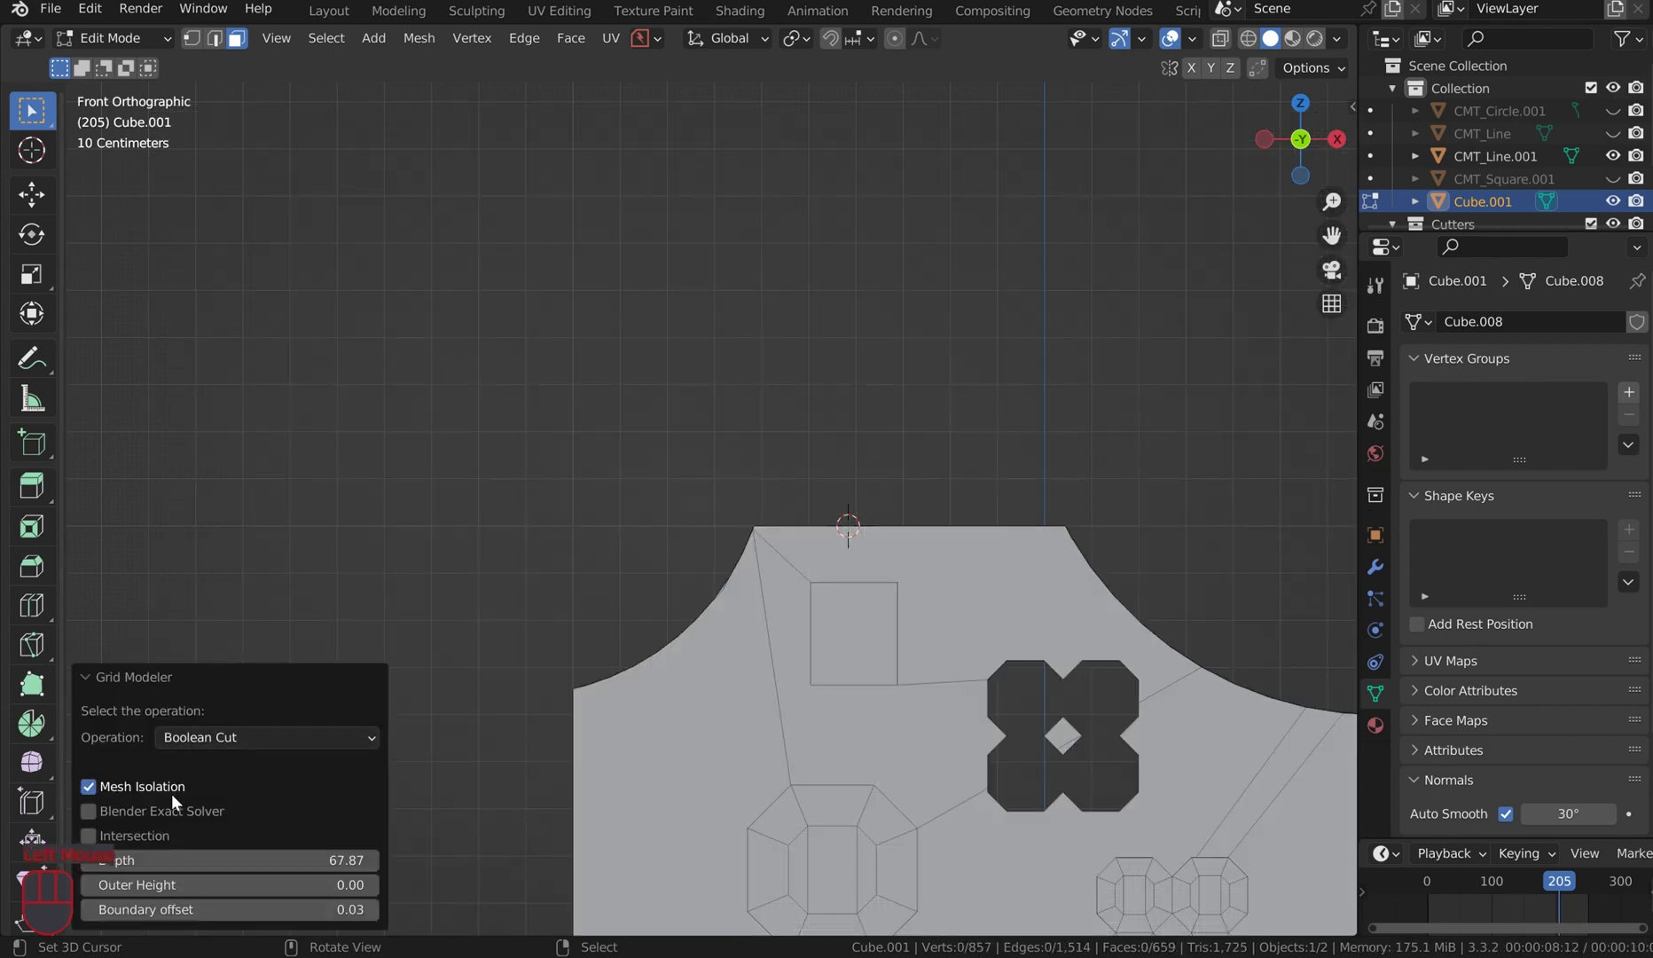
# - Turn the drawn shape into a face and extrude it 1.9326 m into a fin
pyautogui.click(222, 734)
pyautogui.click(224, 664)
pyautogui.moveTo(494, 546); pyautogui.dragTo(821, 660, button='middle')
pyautogui.press('e')
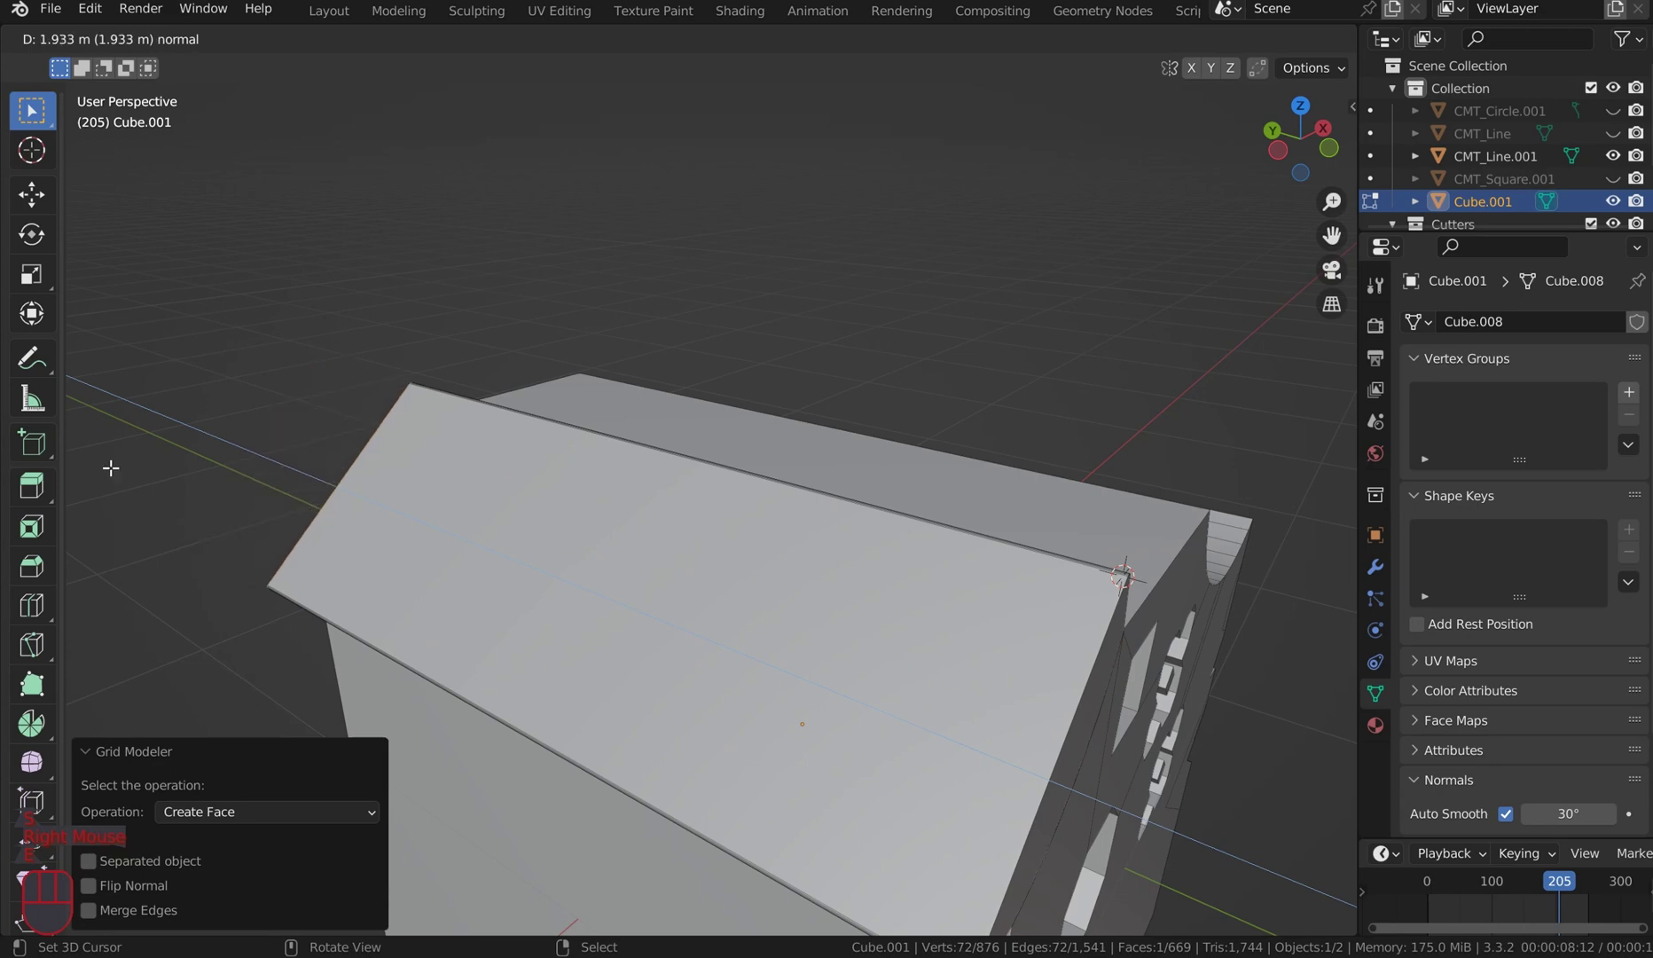
pyautogui.click(920, 534)
pyautogui.moveTo(1010, 469); pyautogui.dragTo(974, 443, button='middle')
pyautogui.scroll(-1, 864, 406)
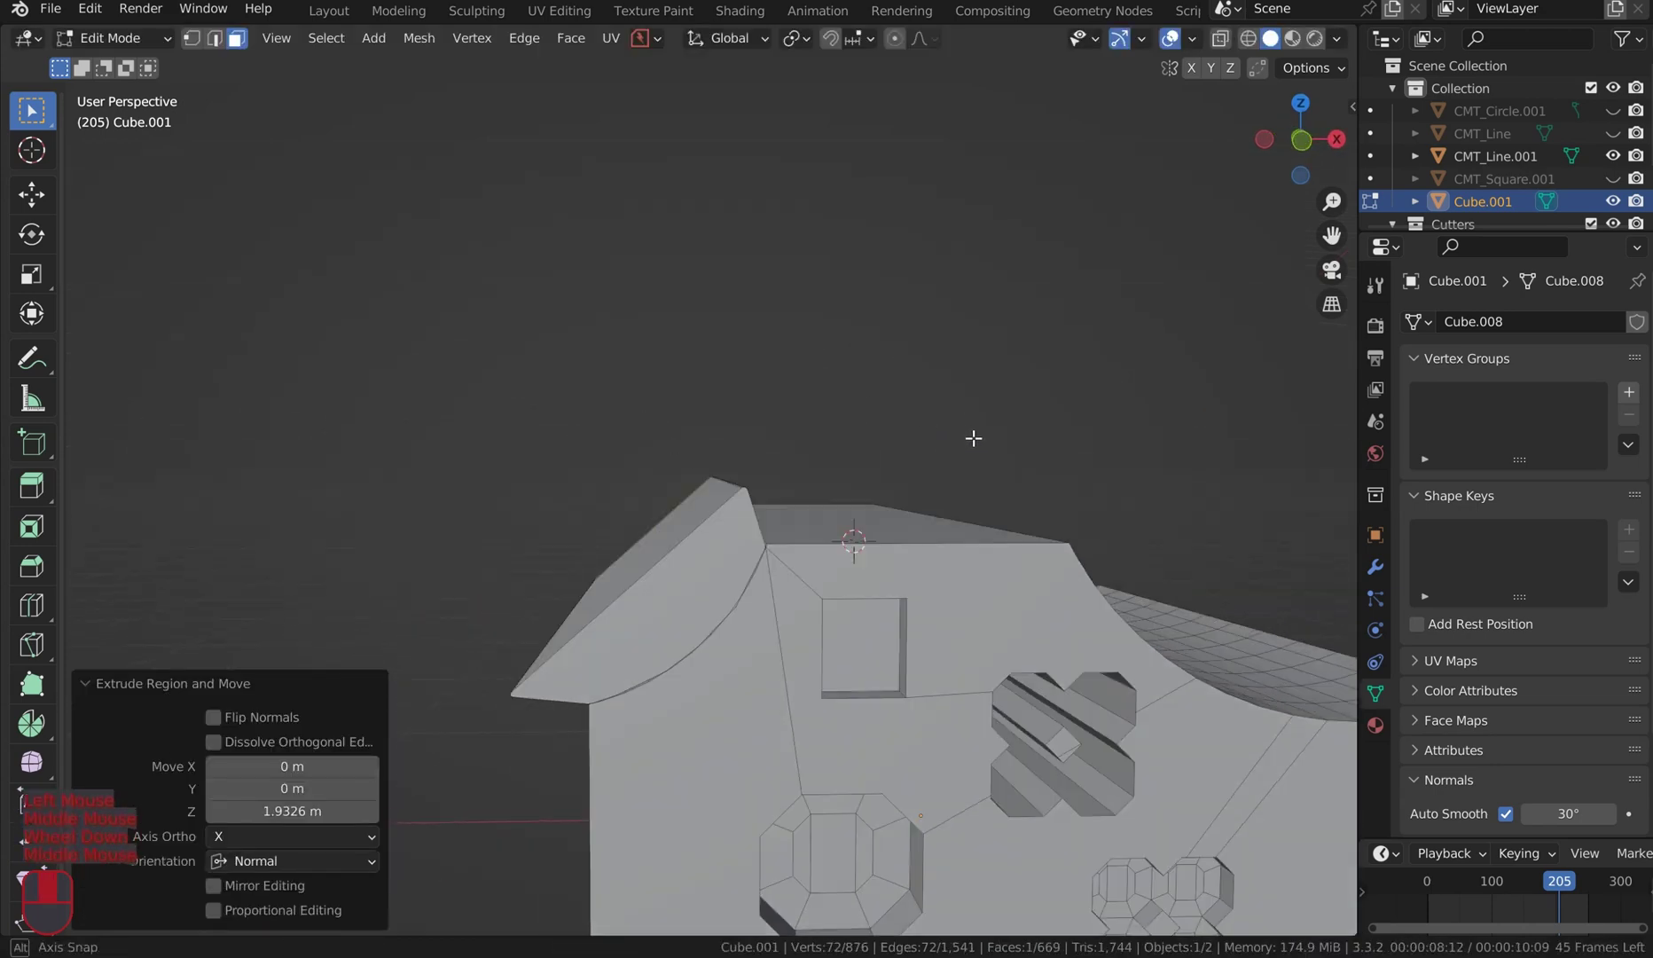
pyautogui.scroll(-1, 974, 442)
pyautogui.press('Tab')
# - Return to Object Mode, view the model from the front, and reselect the cube
pyautogui.rightClick(928, 612)
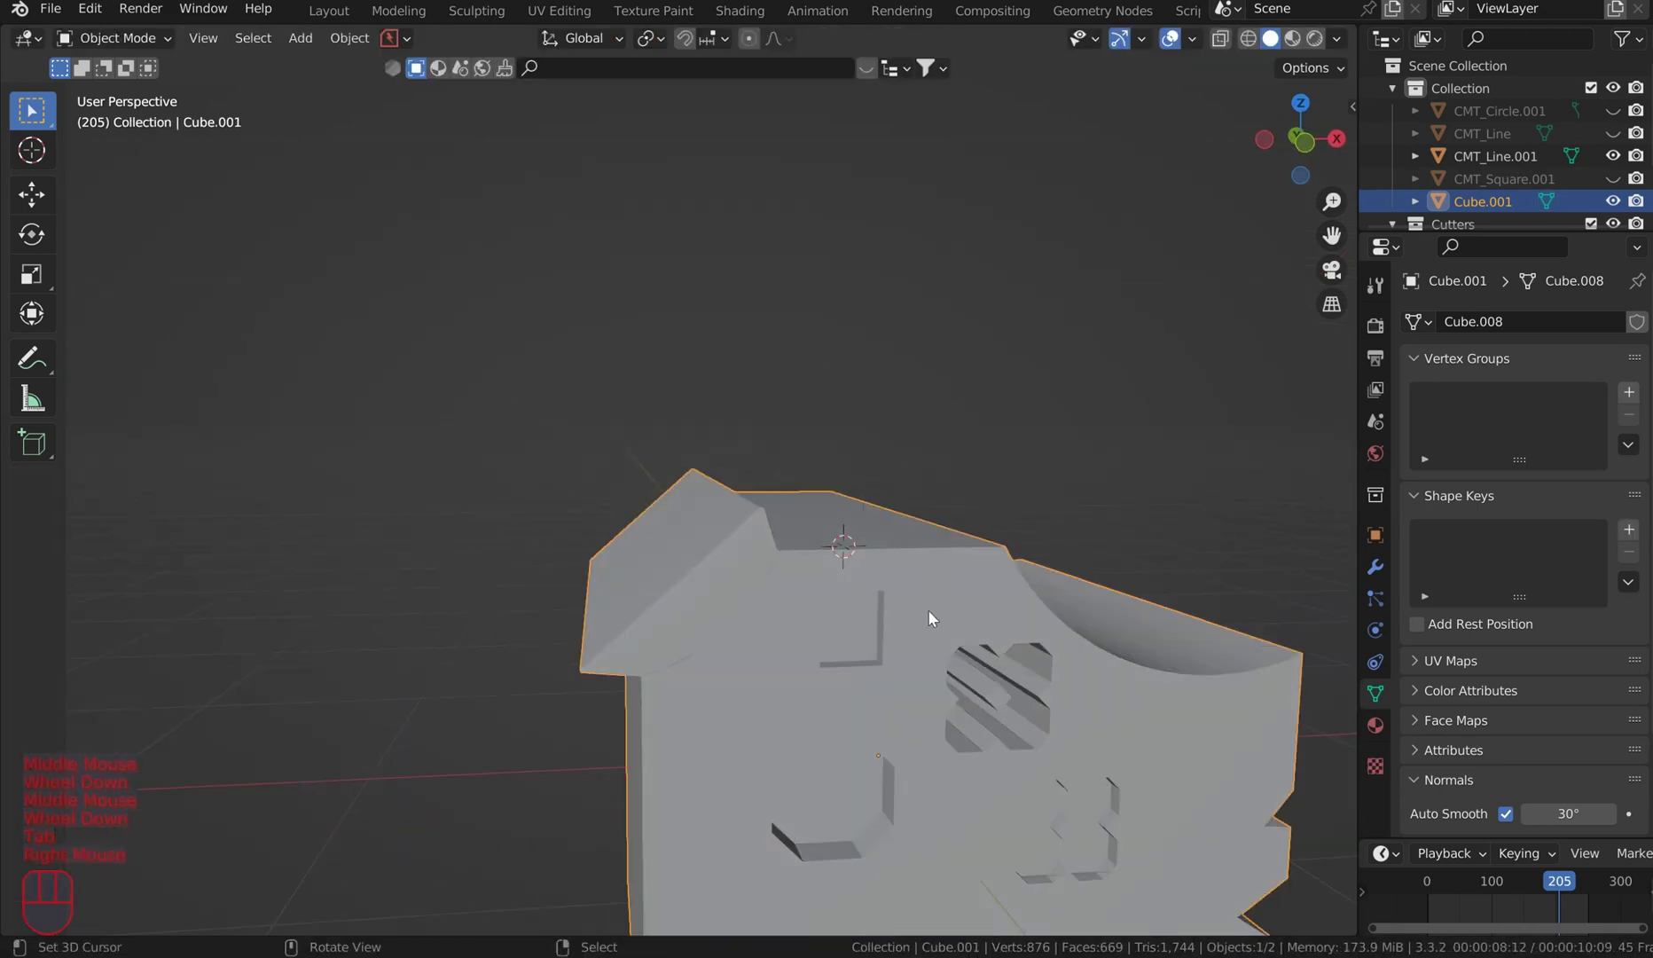
pyautogui.press('KP_1')
pyautogui.scroll(1, 957, 647)
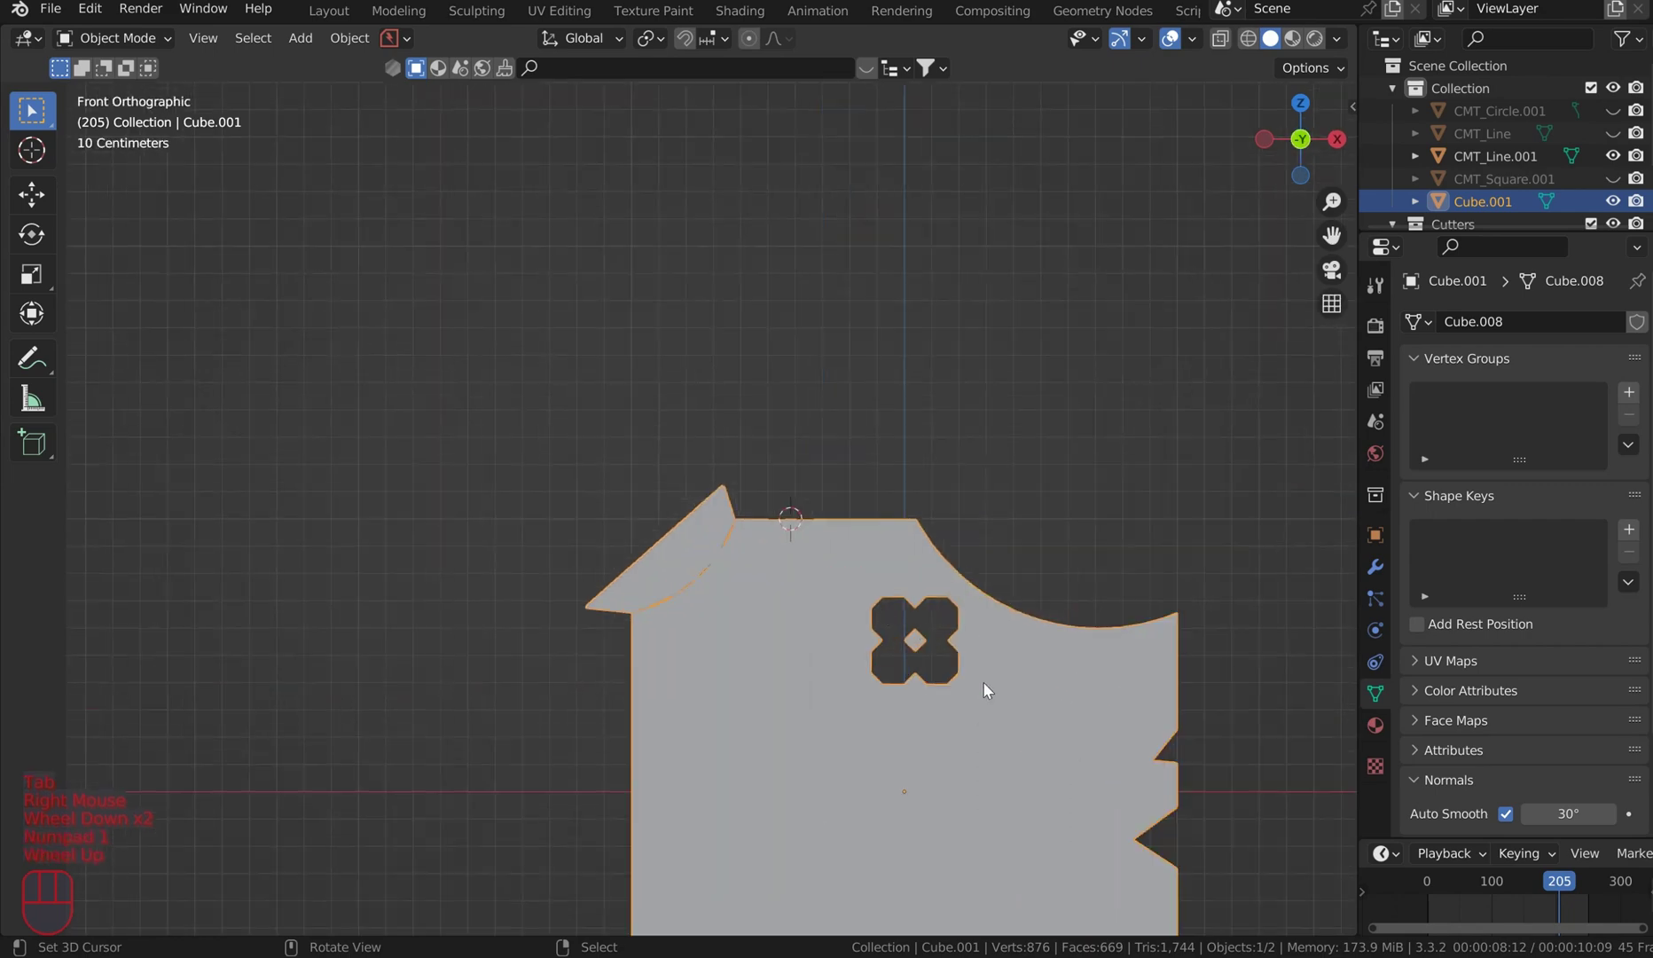
pyautogui.keyDown('shift'); pyautogui.moveTo(983, 680); pyautogui.dragTo(531, 802, button='middle'); pyautogui.keyUp('shift')
pyautogui.rightClick(531, 801)
pyautogui.rightClick(567, 668)
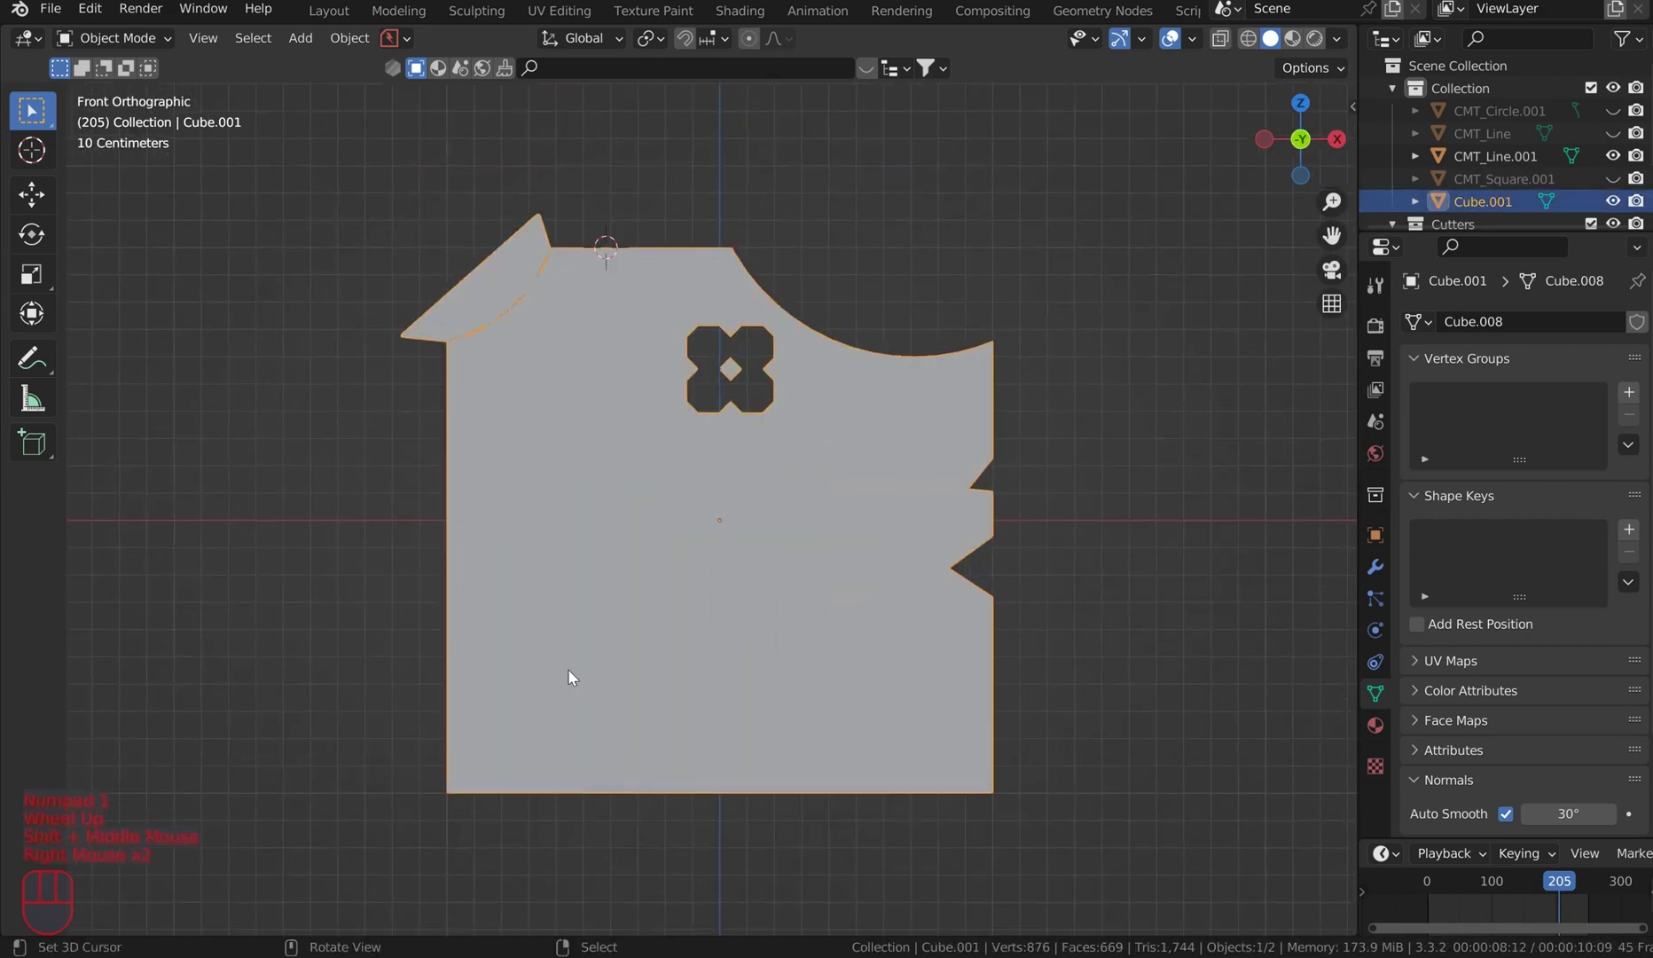
# - Draw a Carver Create-mode circle, producing the 40-sided cylinder CMT_Circle.002
pyautogui.hotkey('ctrl', 'shift', 'x')
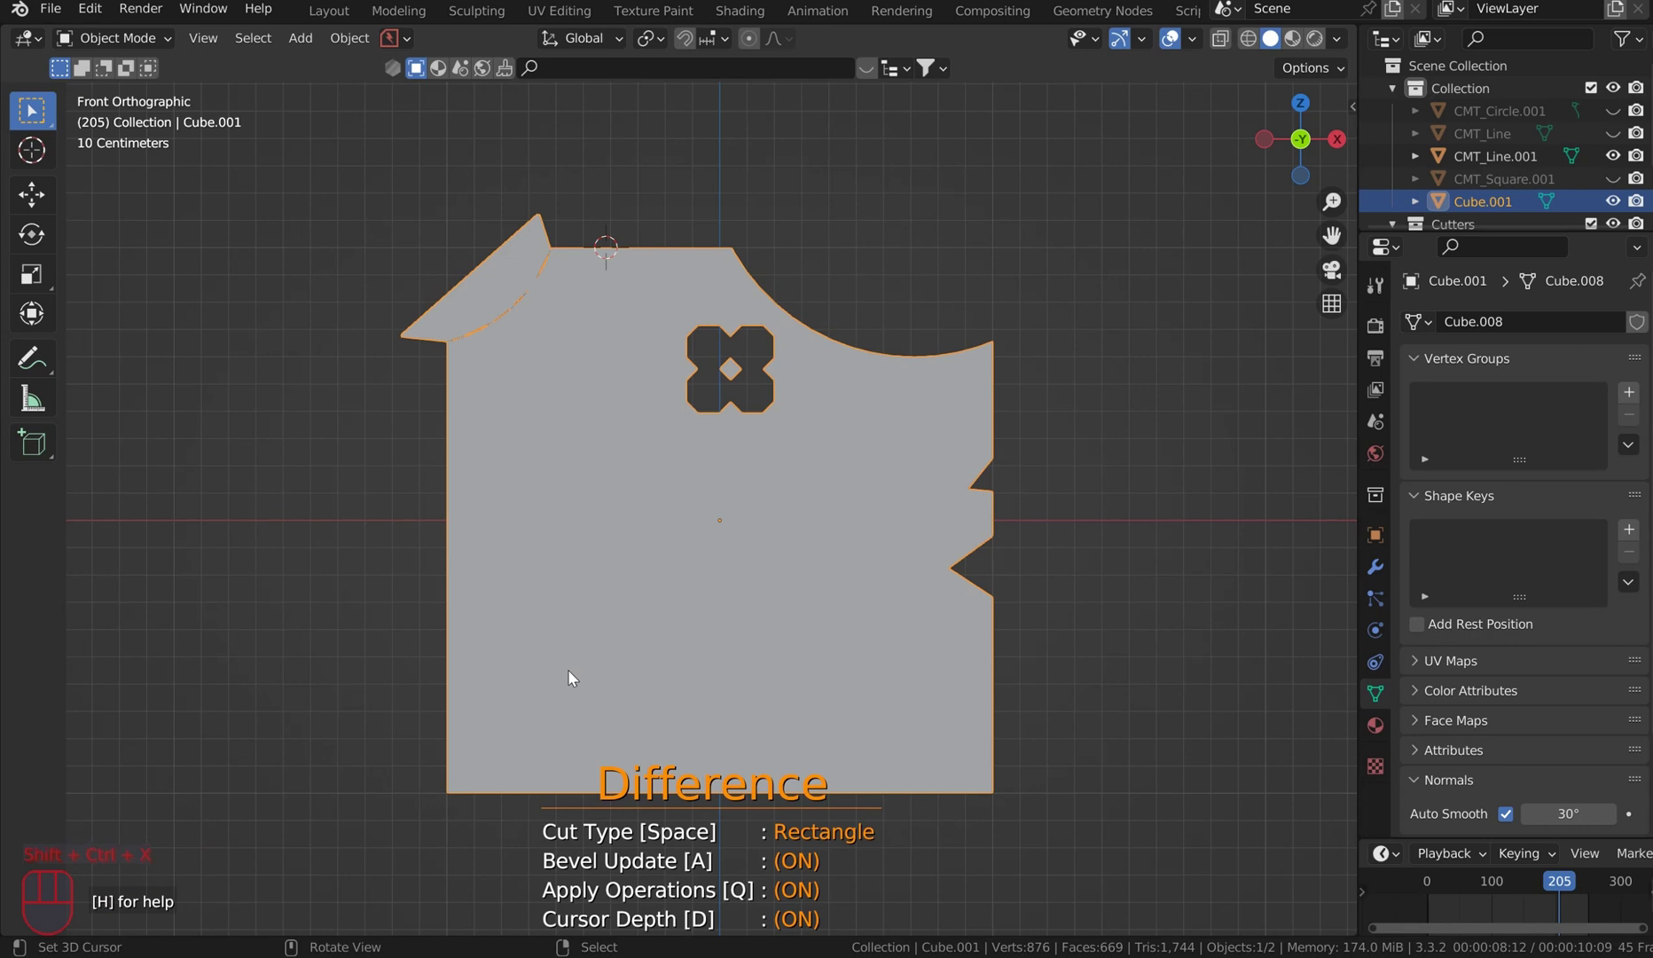
pyautogui.press('ctrl')
pyautogui.press('space')
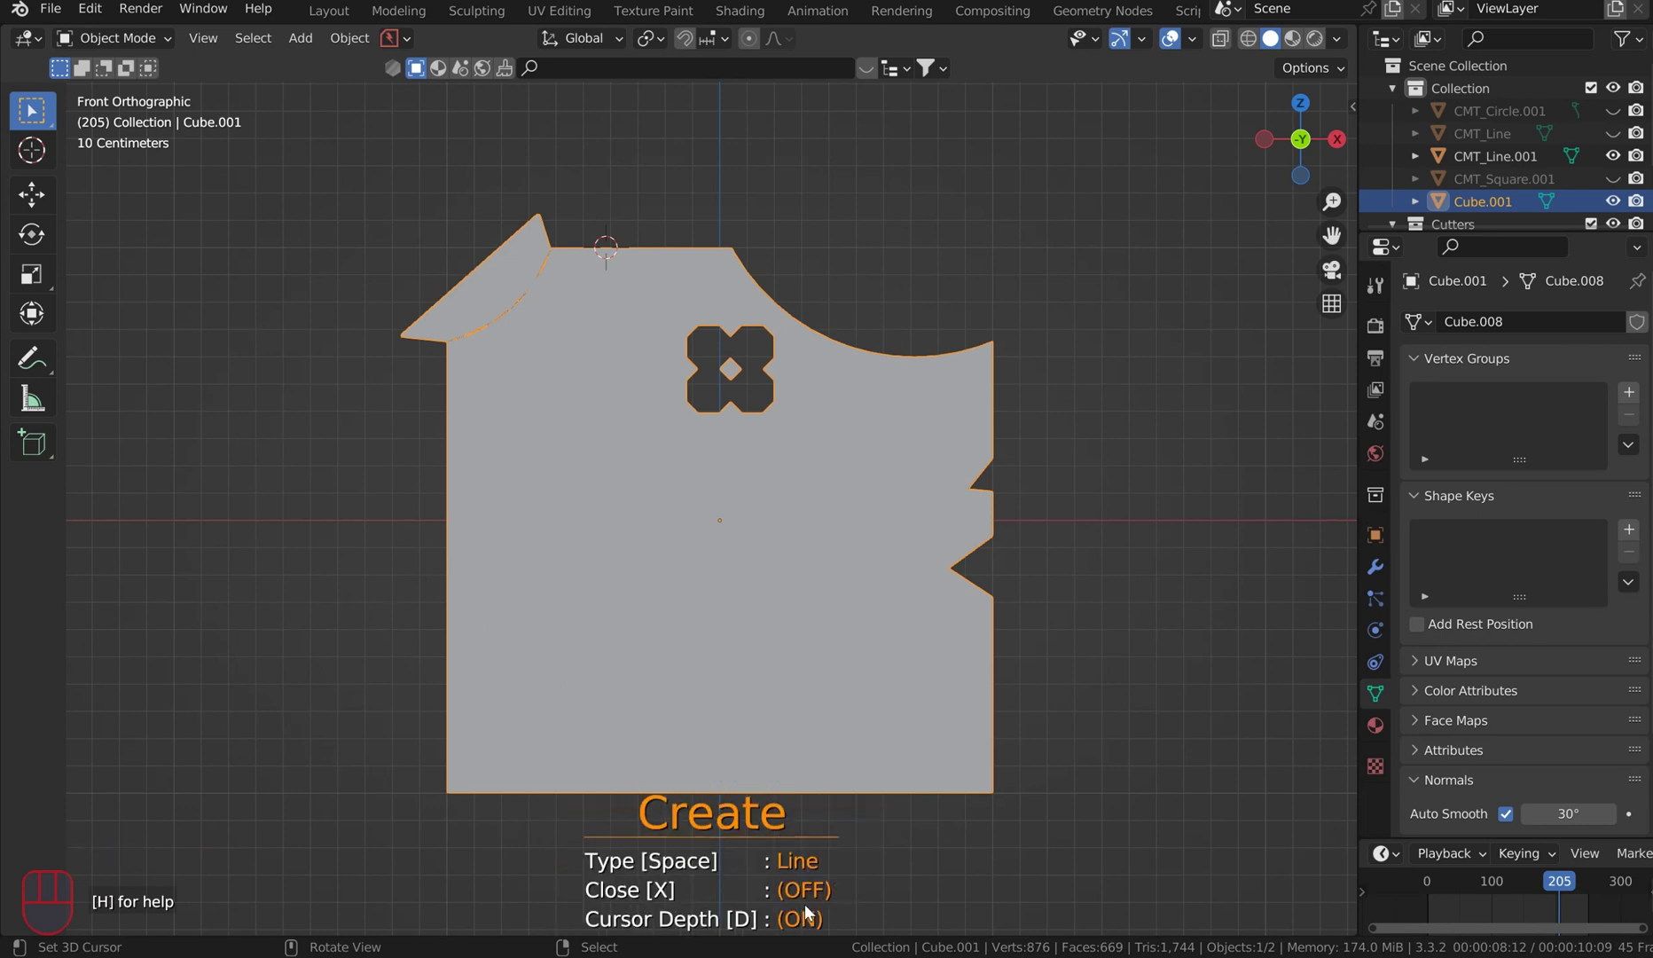
pyautogui.press('space')
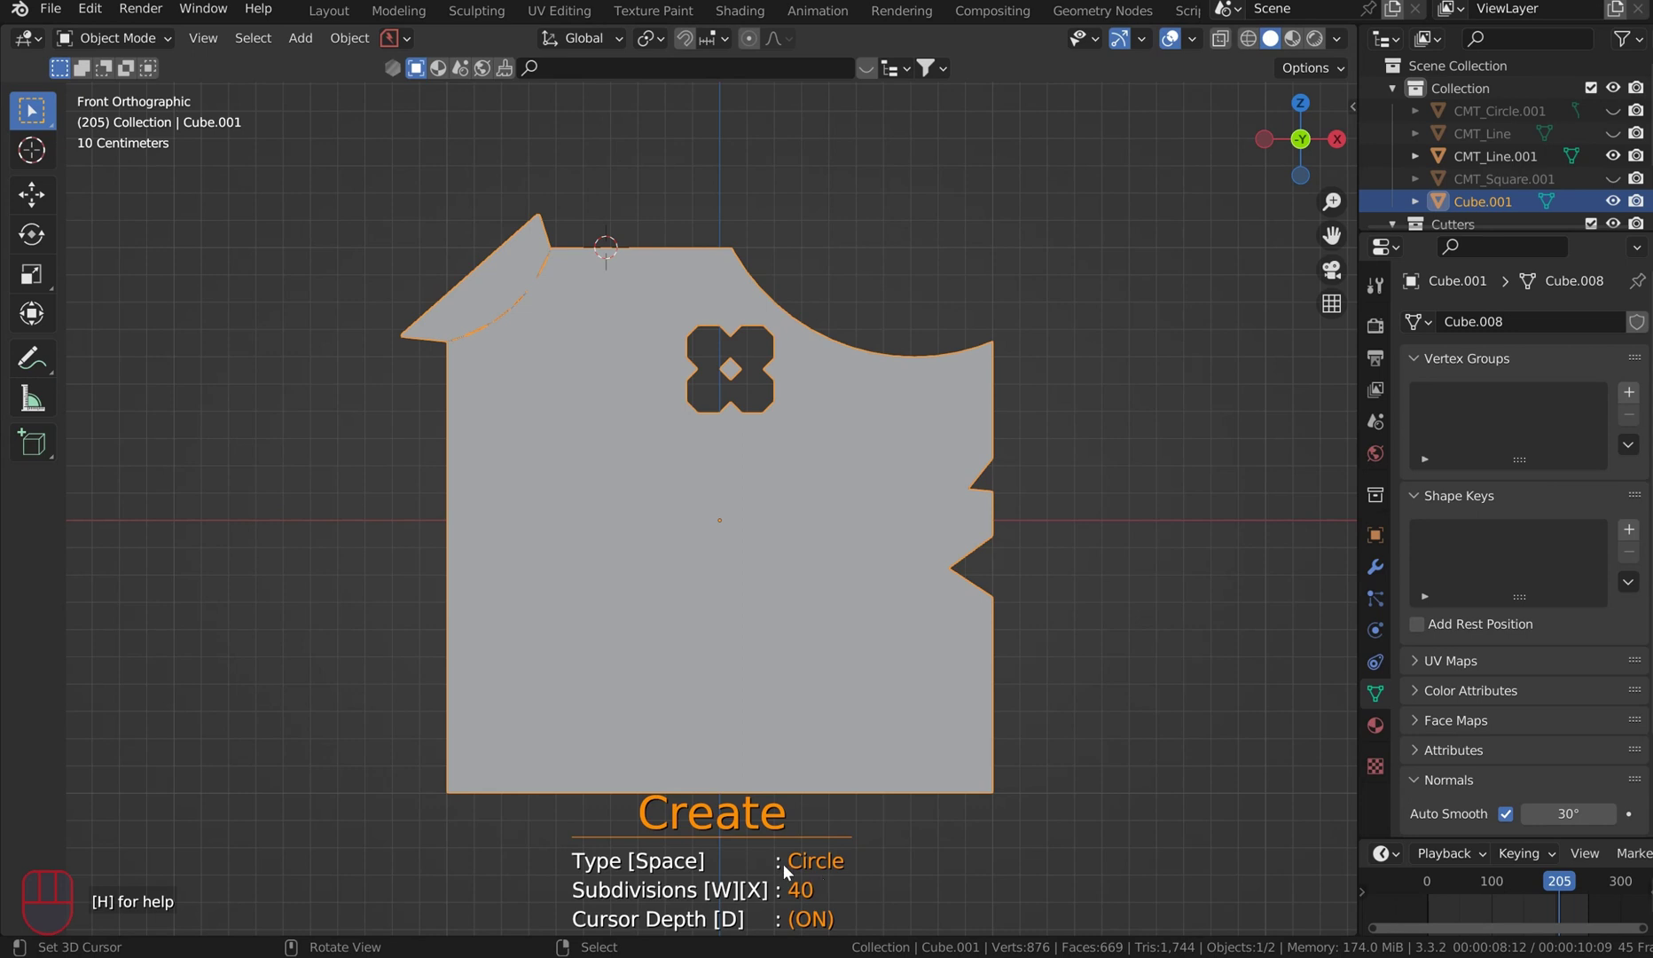
pyautogui.moveTo(367, 164); pyautogui.dragTo(574, 319)
pyautogui.scroll(-2, 673, 170)
# - Orbit to inspect the new cylinder, staying in Object Mode, and reselect it
pyautogui.moveTo(673, 170); pyautogui.dragTo(954, 341, button='middle')
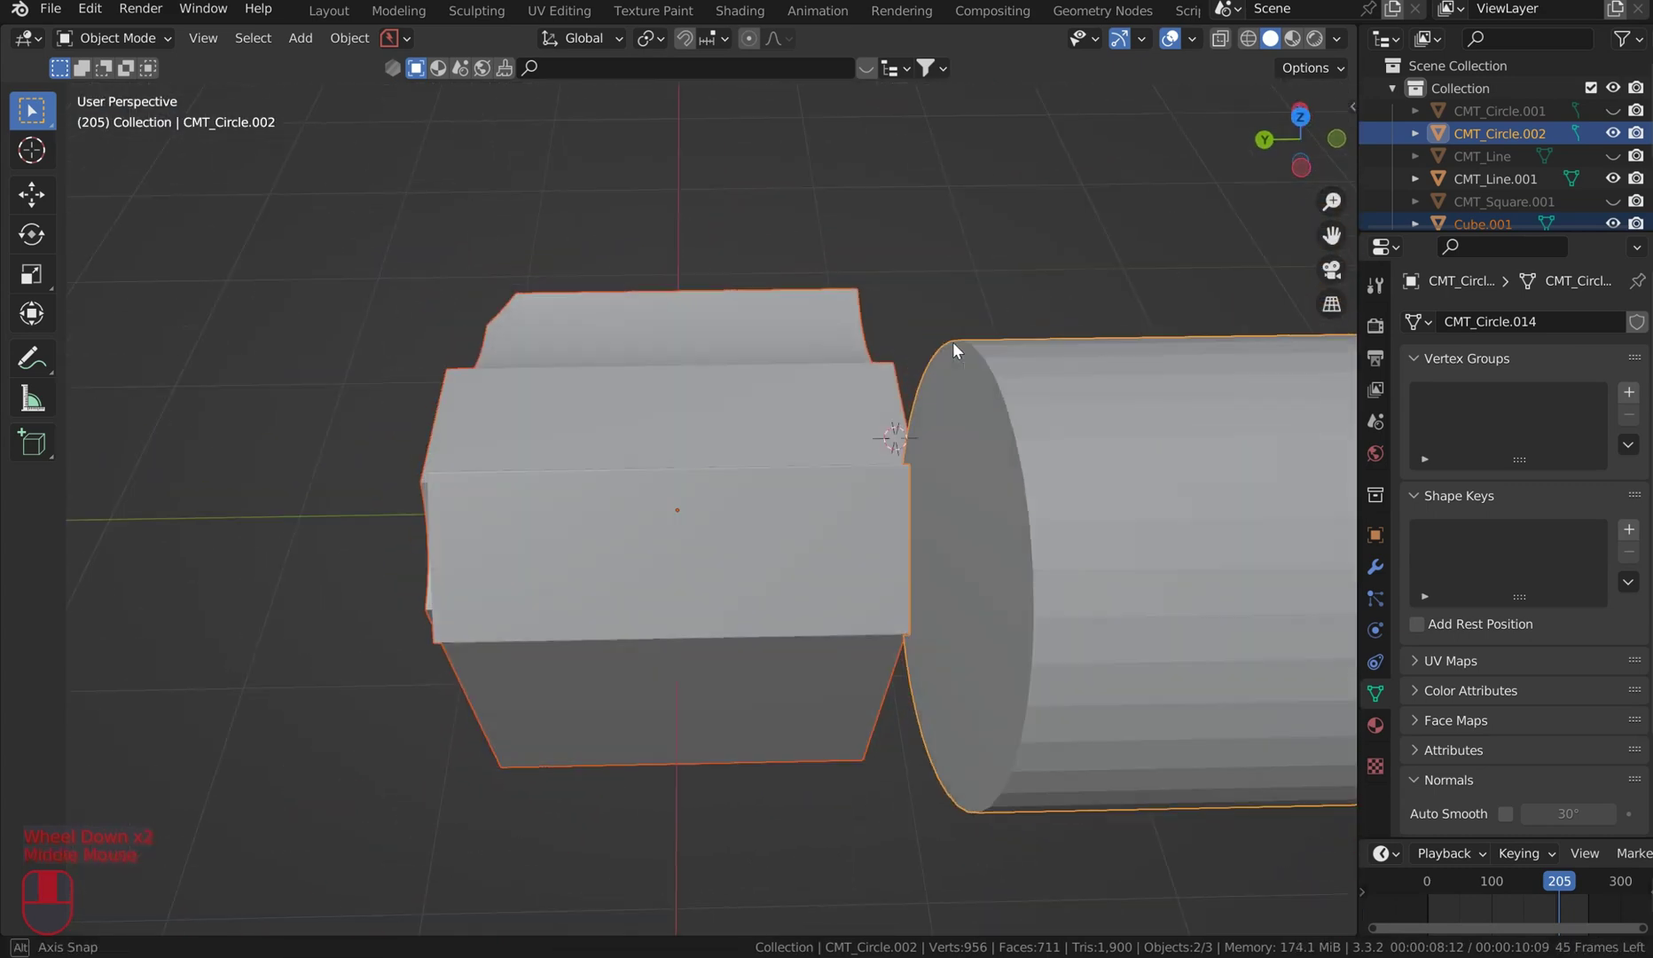
pyautogui.scroll(-1, 952, 354)
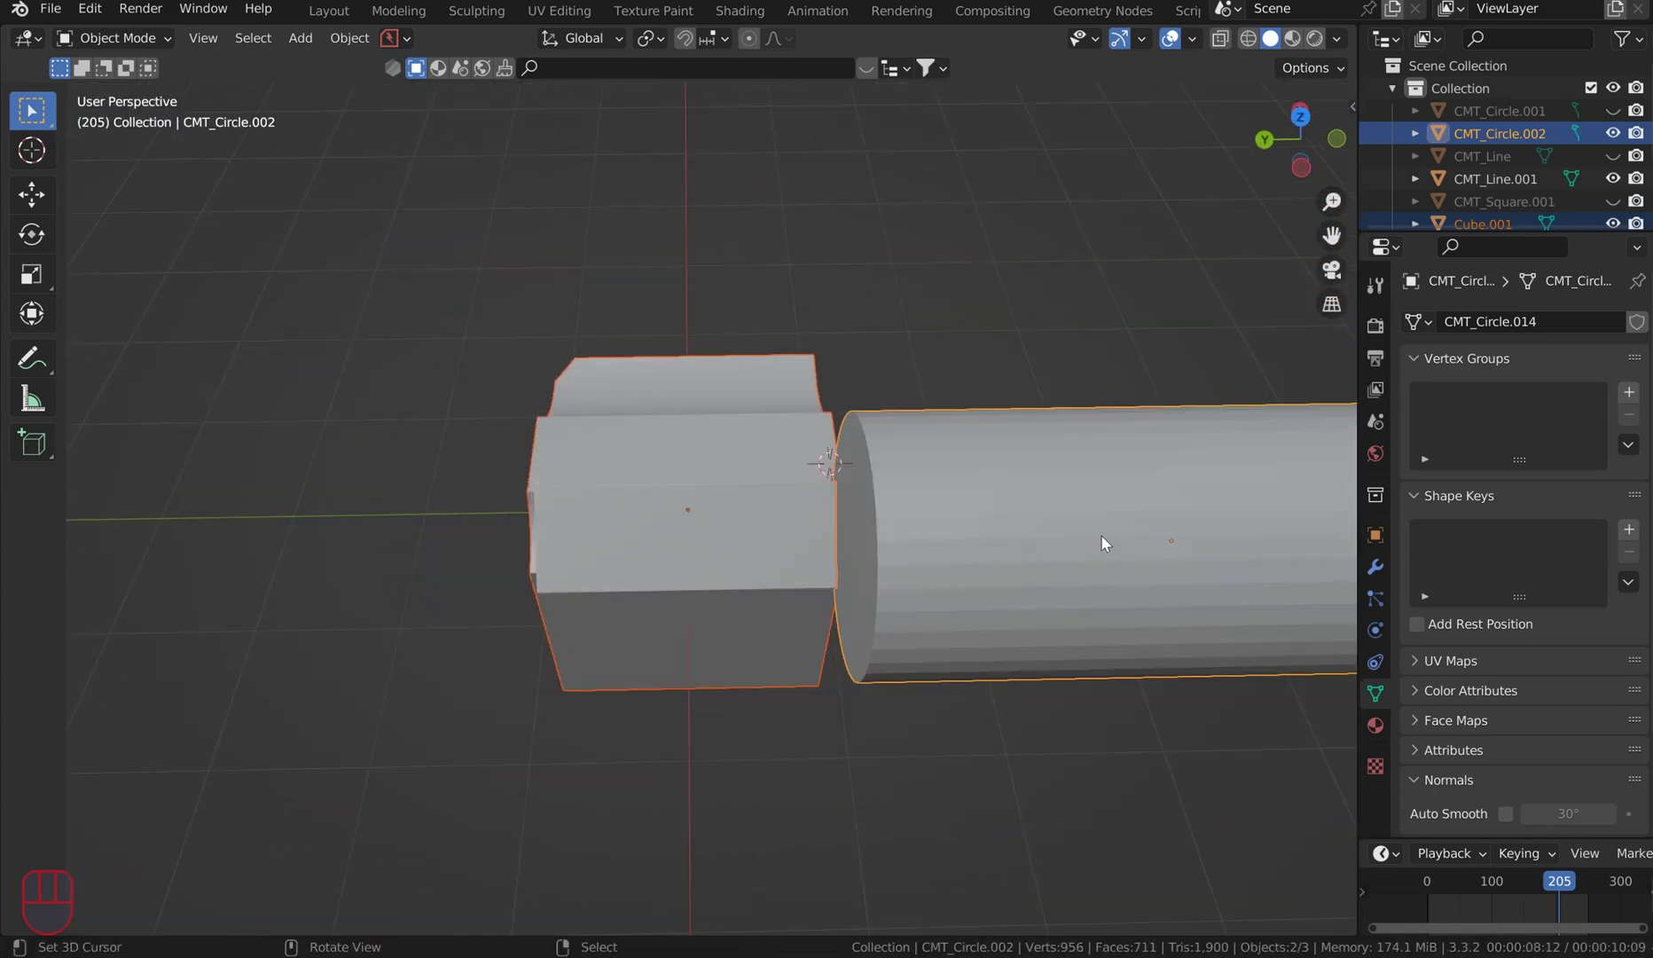
pyautogui.press('Tab')
pyautogui.rightClick(1132, 332)
pyautogui.press('Tab')
pyautogui.rightClick(1139, 283)
pyautogui.rightClick(1154, 443)
# - Move the cylinder 2.5691 m along the global Y axis
pyautogui.press('g')
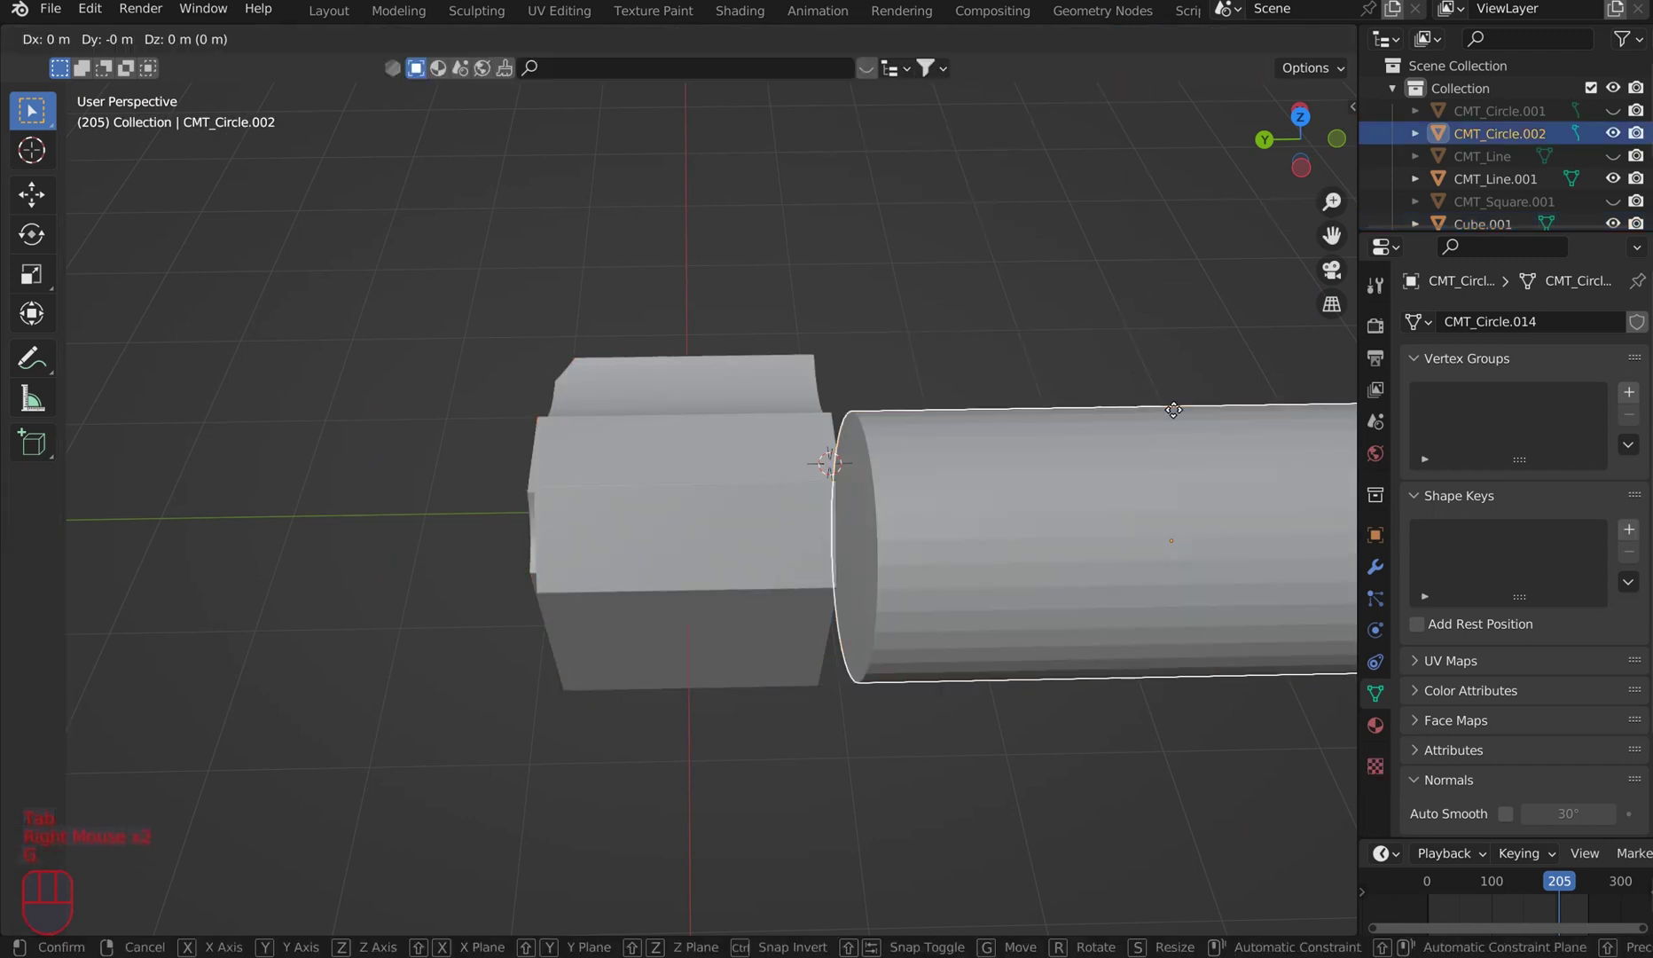
pyautogui.press('y')
pyautogui.click(754, 433)
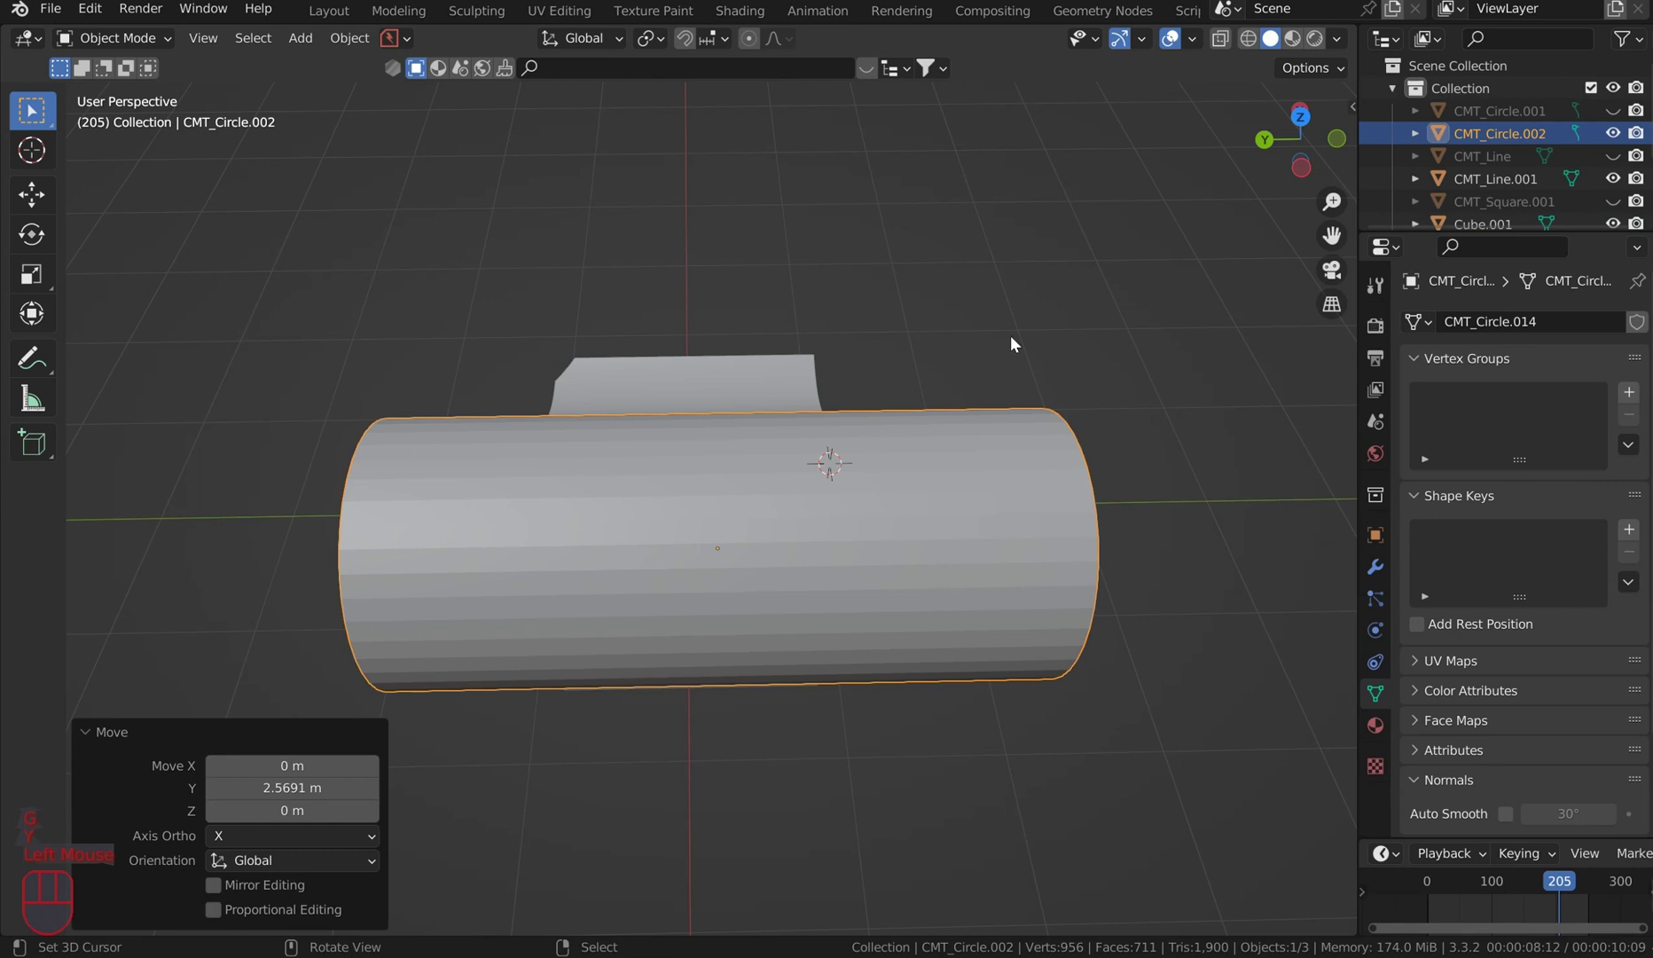
pyautogui.moveTo(999, 457); pyautogui.dragTo(830, 277, button='middle')
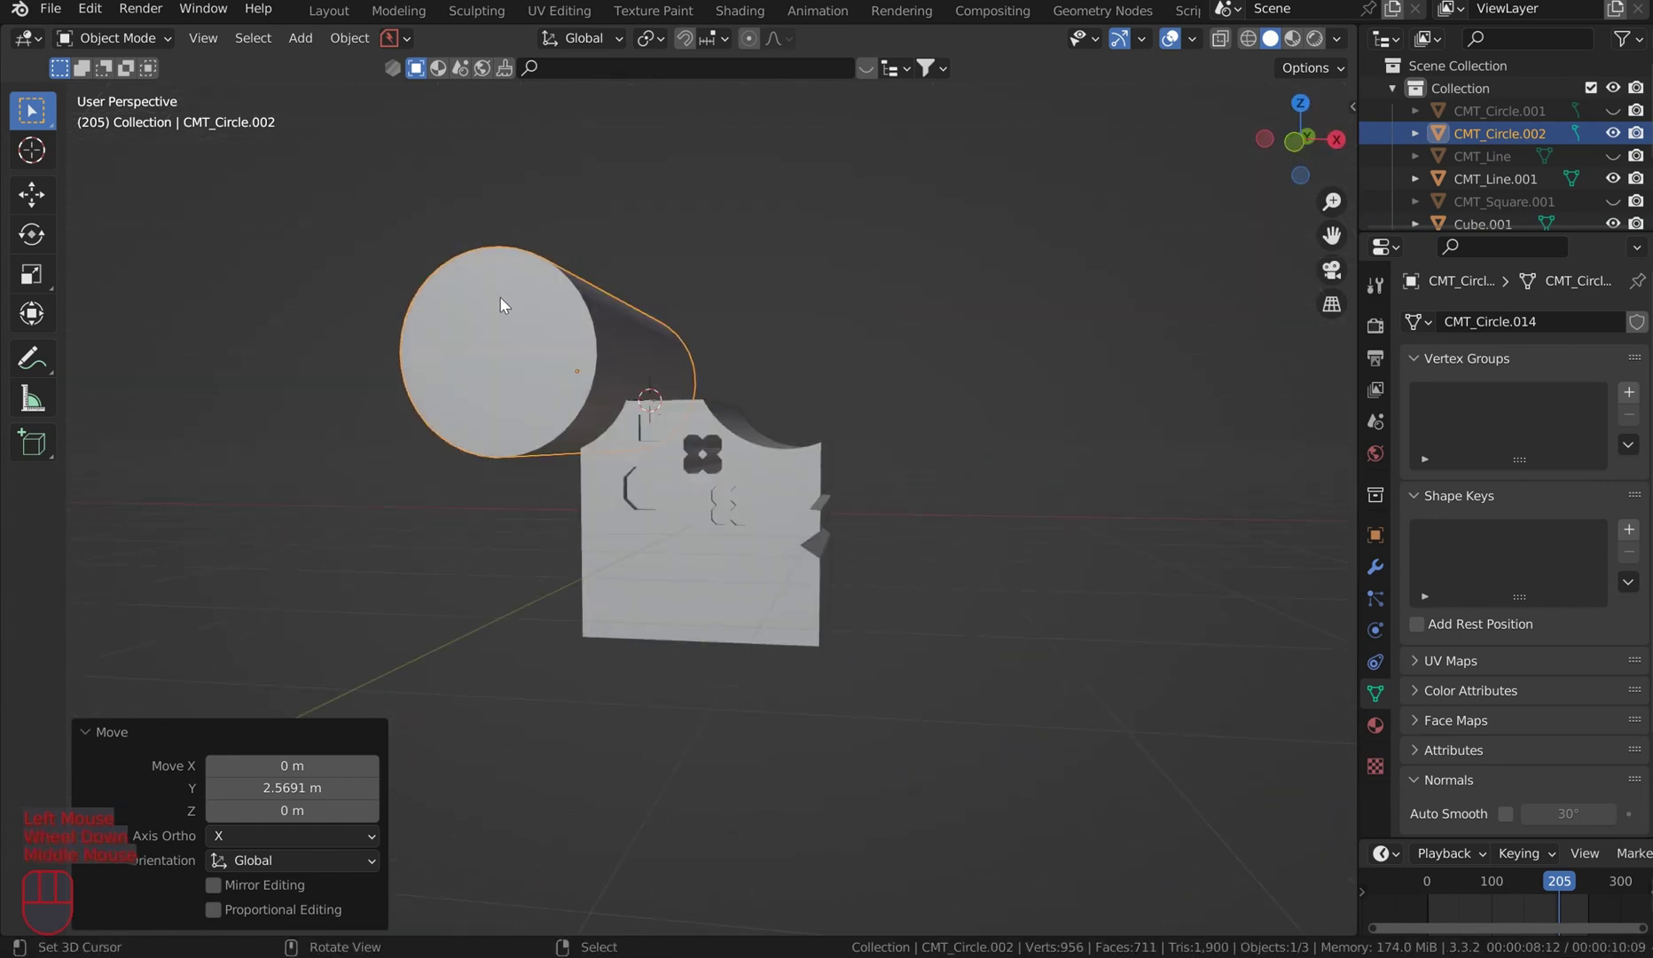
pyautogui.scroll(-1, 619, 349)
pyautogui.moveTo(583, 346); pyautogui.dragTo(678, 456, button='middle')
# - Smooth-shade the cylinder and enable Auto Smooth
pyautogui.press('q')
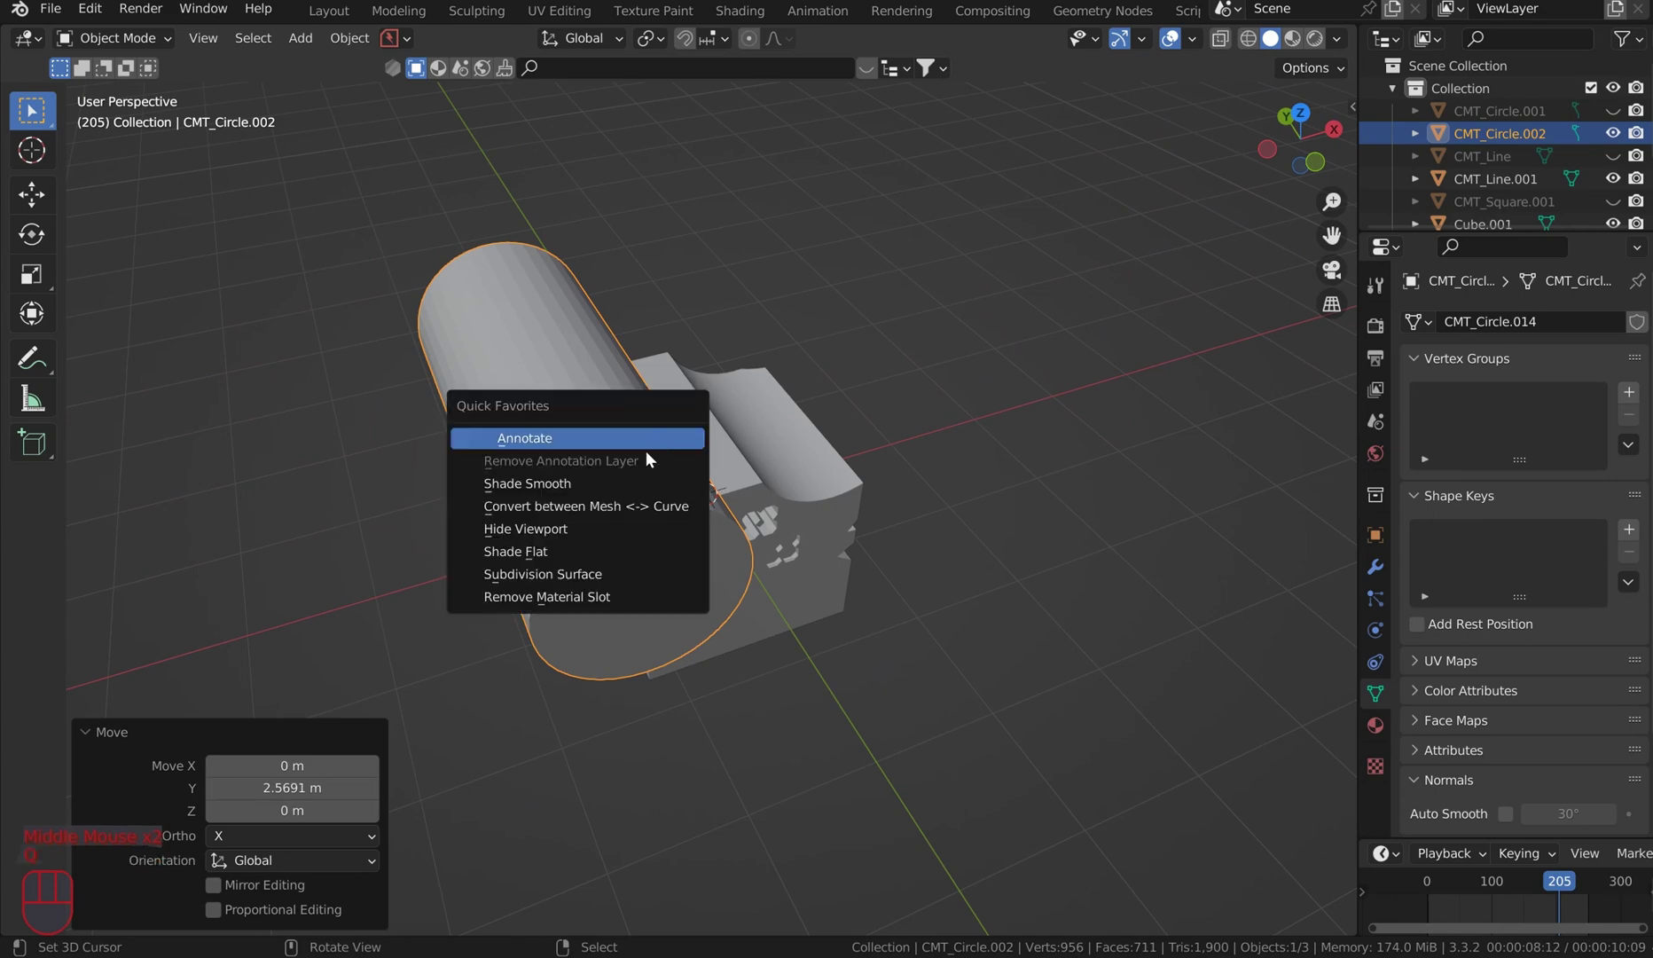
pyautogui.click(633, 482)
pyautogui.click(1507, 813)
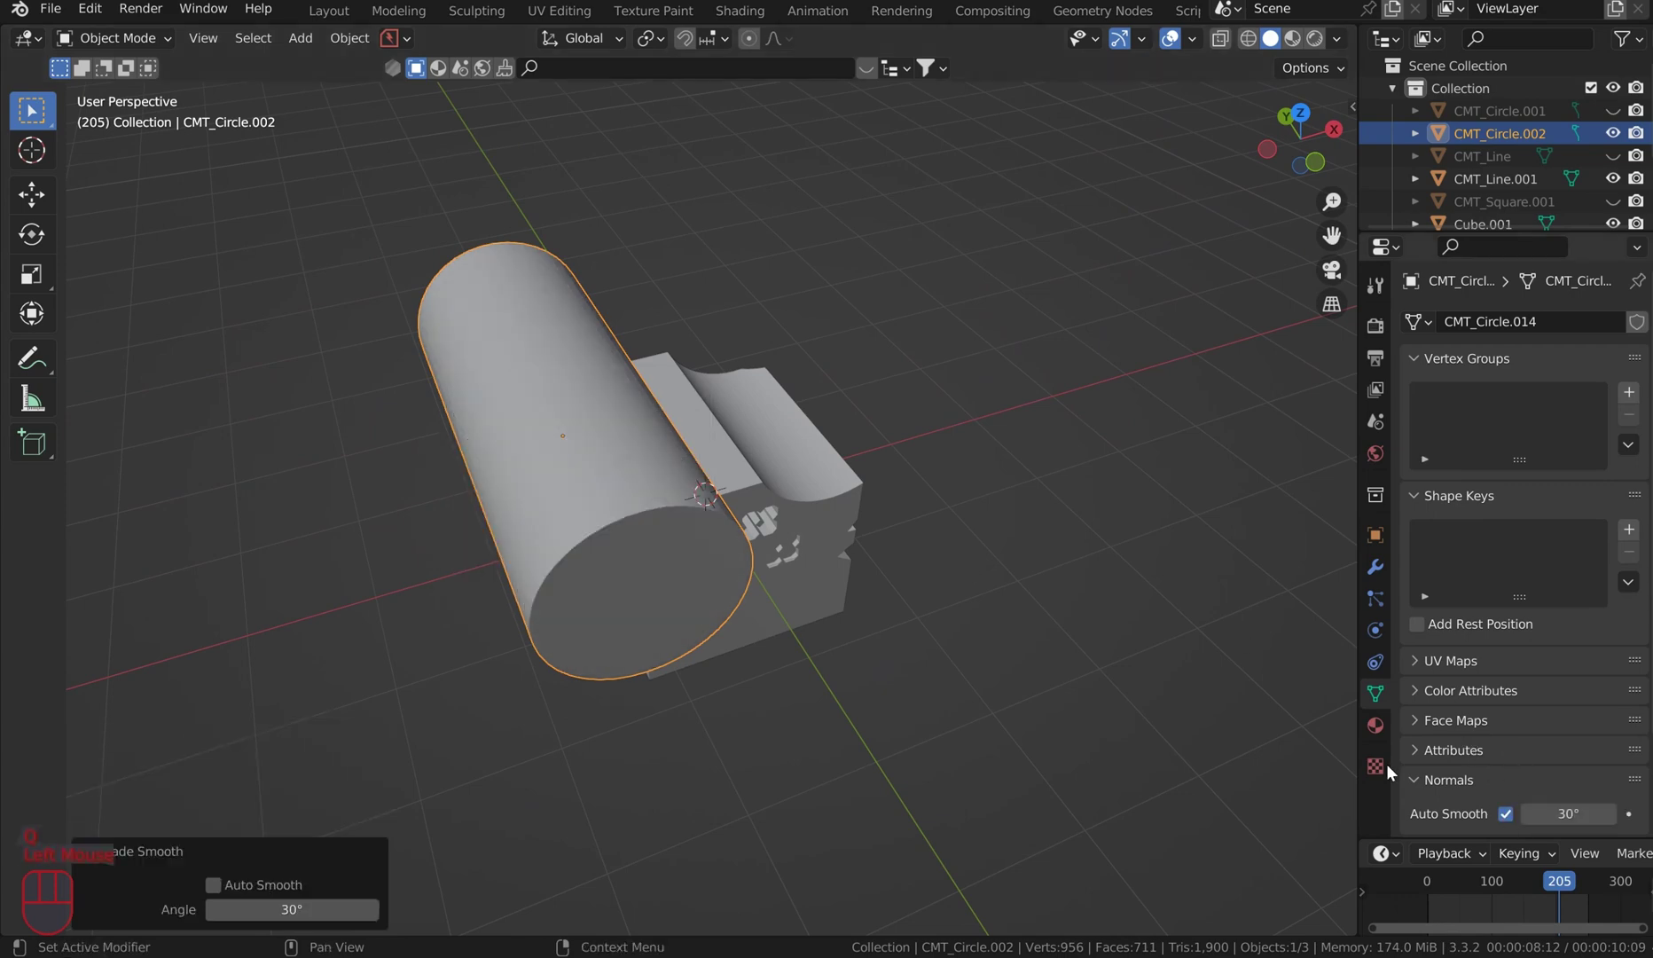
pyautogui.moveTo(1108, 603); pyautogui.dragTo(638, 443, button='middle')
# - Add 14 edge loops around the cylinder in Edit Mode, then return to Object Mode
pyautogui.press('Tab')
pyautogui.hotkey('ctrl', 'r')
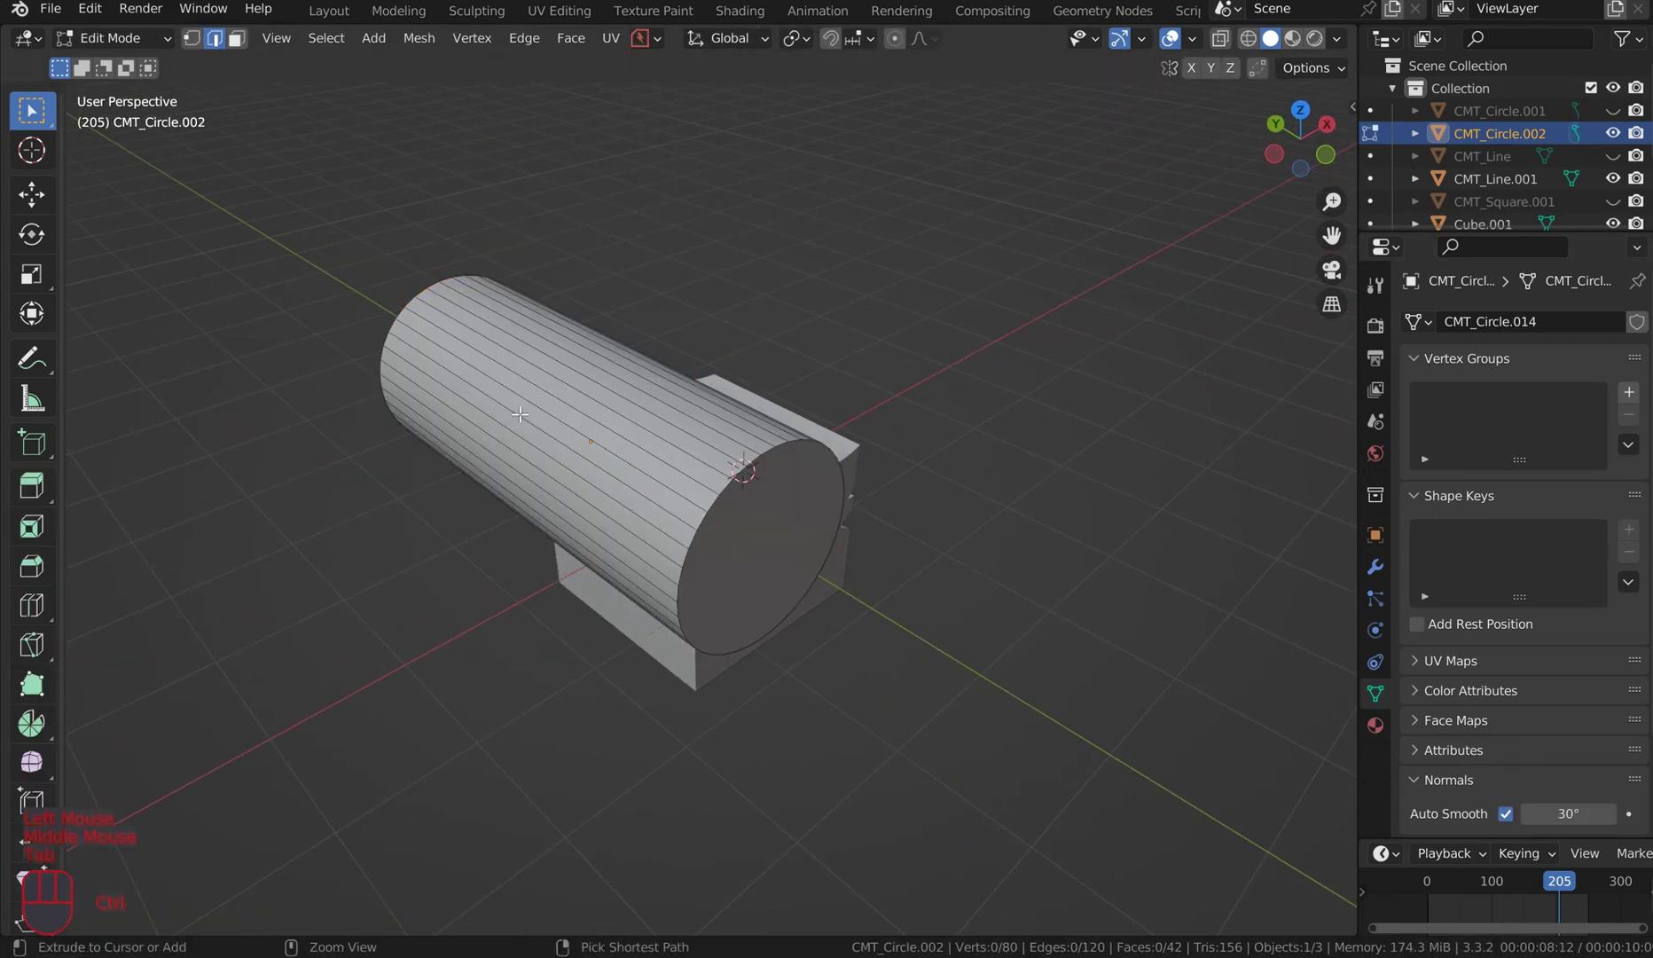
pyautogui.scroll(13, 518, 412)
pyautogui.click(519, 411)
pyautogui.click(523, 412)
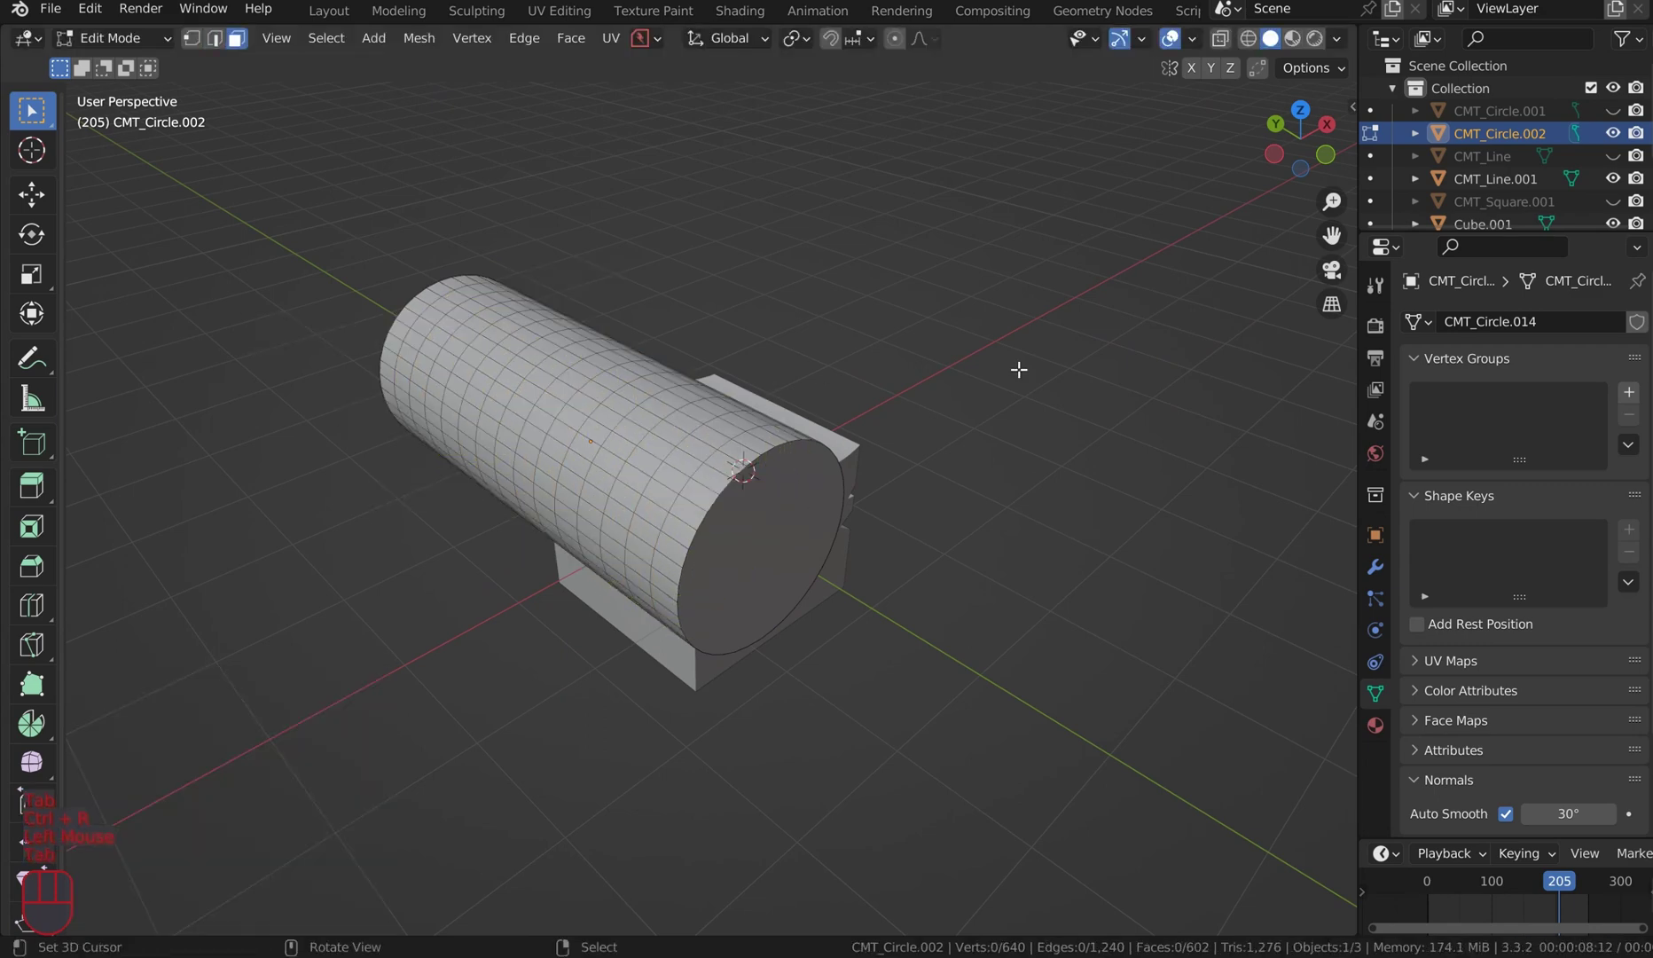
pyautogui.press('Tab')
pyautogui.moveTo(1005, 355); pyautogui.dragTo(747, 307, button='middle')
pyautogui.rightClick(888, 323)
pyautogui.scroll(1, 868, 376)
pyautogui.moveTo(868, 376); pyautogui.dragTo(999, 346, button='middle')
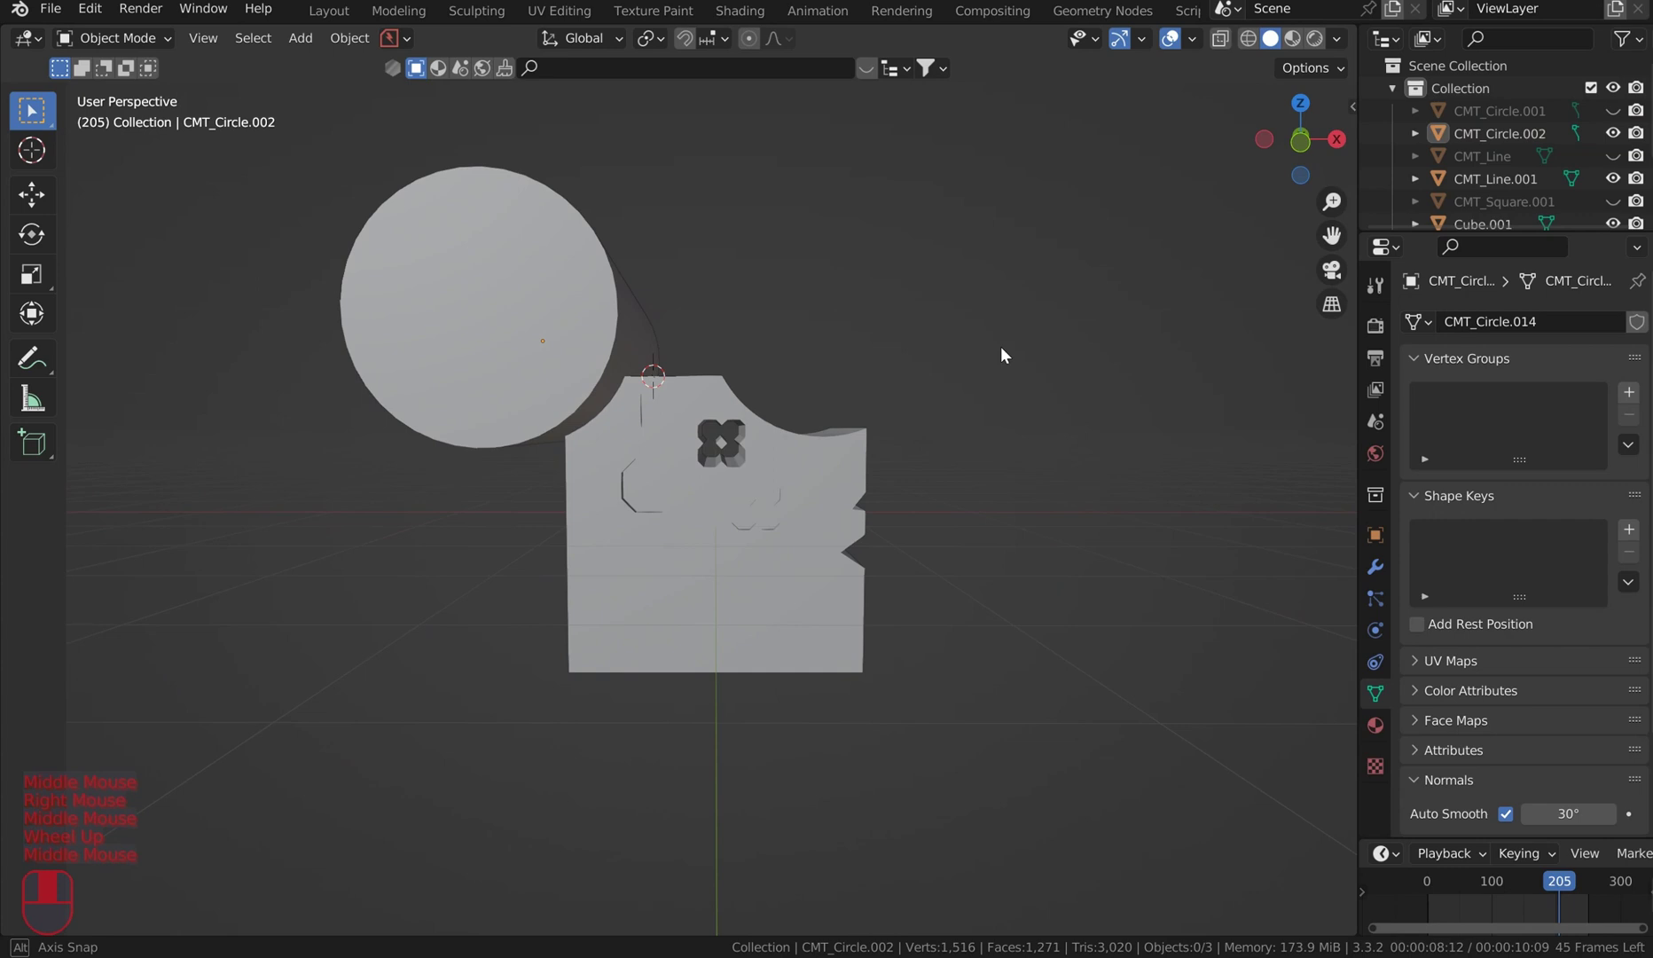
pyautogui.scroll(4, 958, 354)
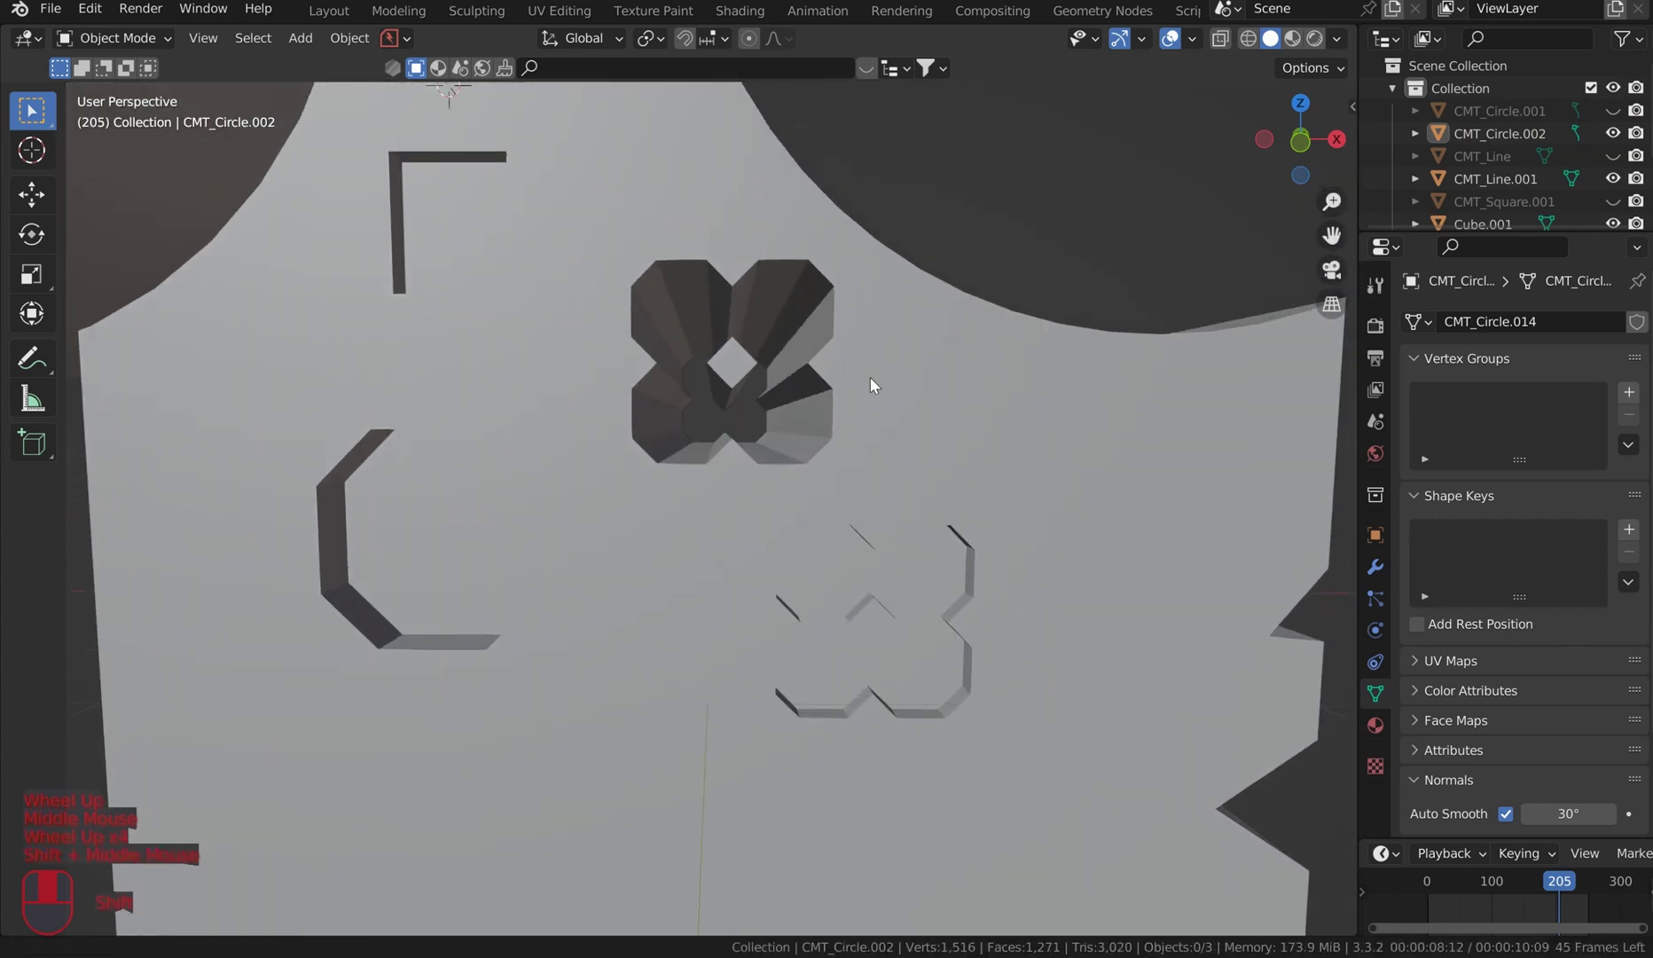